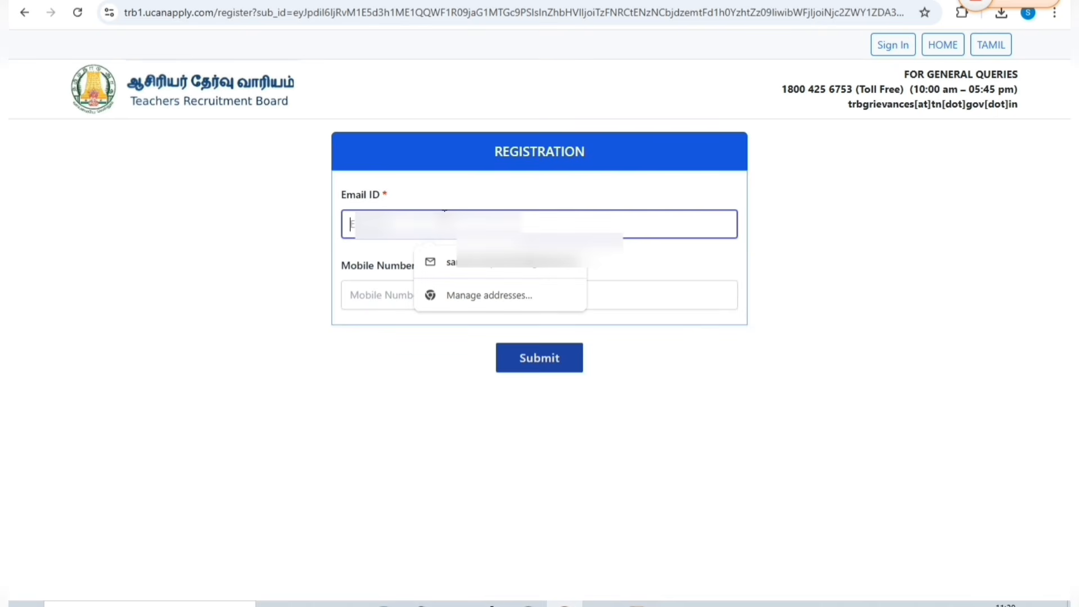
Verify the email address with the one-time code sent to it.
type("s")
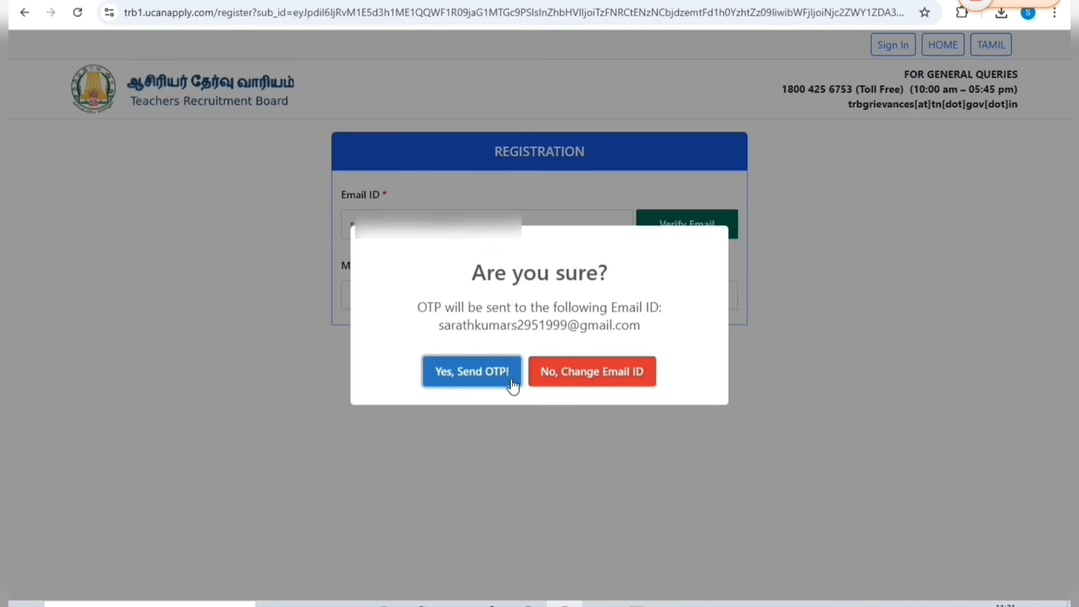
left_click(512, 387)
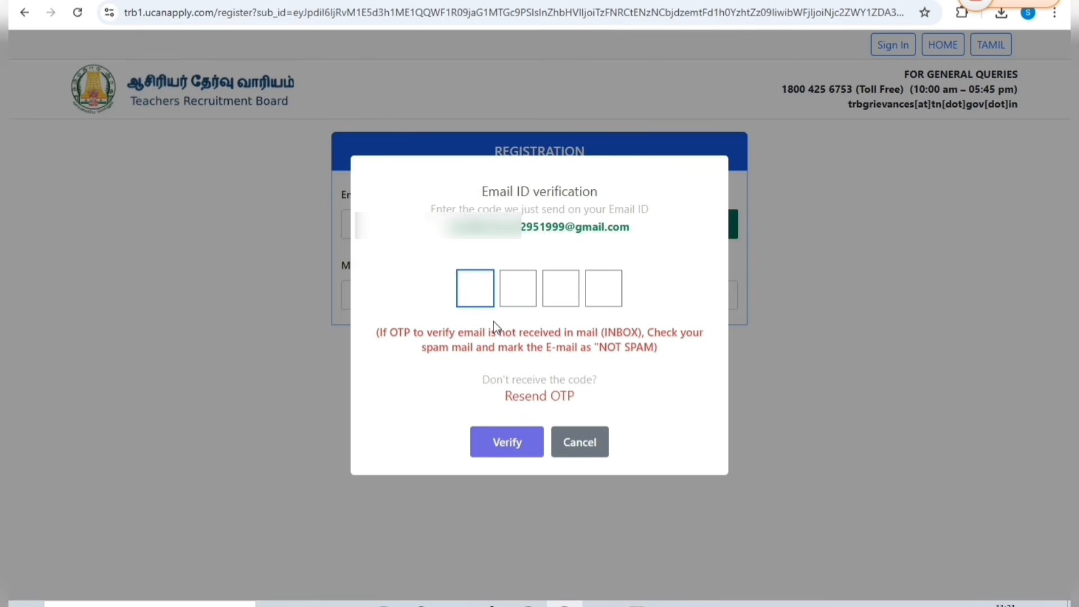
left_click(518, 450)
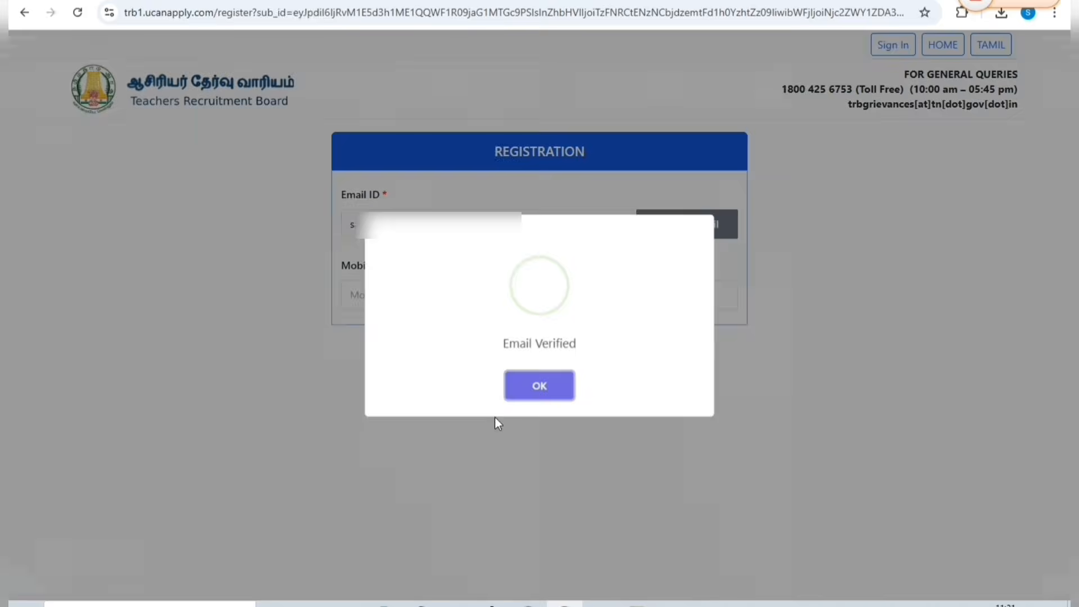
left_click(539, 391)
Enter and OTP-verify the mobile number, then submit the registration.
left_click(406, 295)
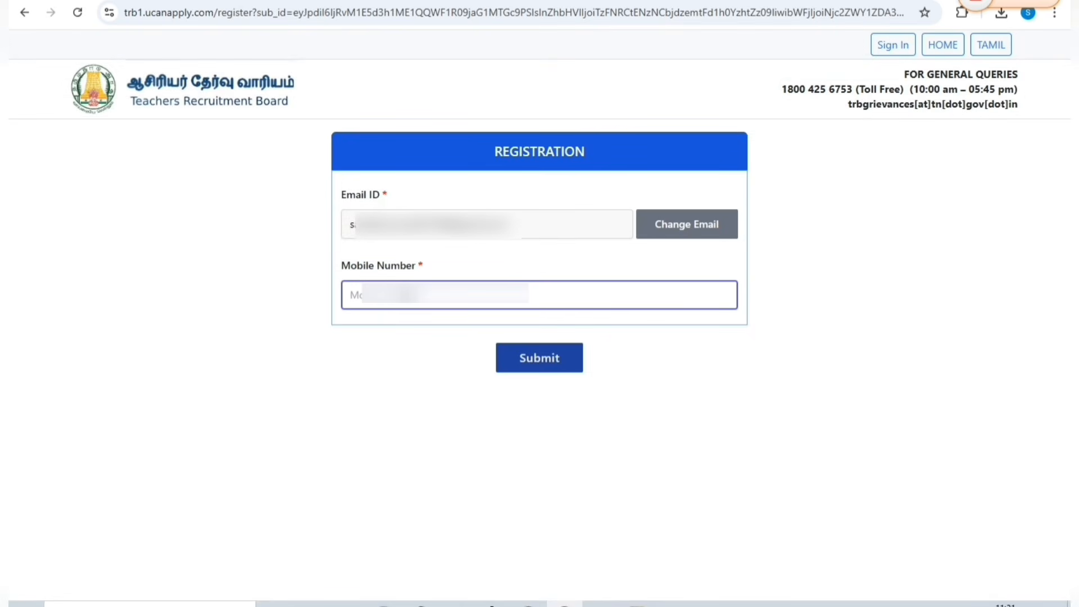
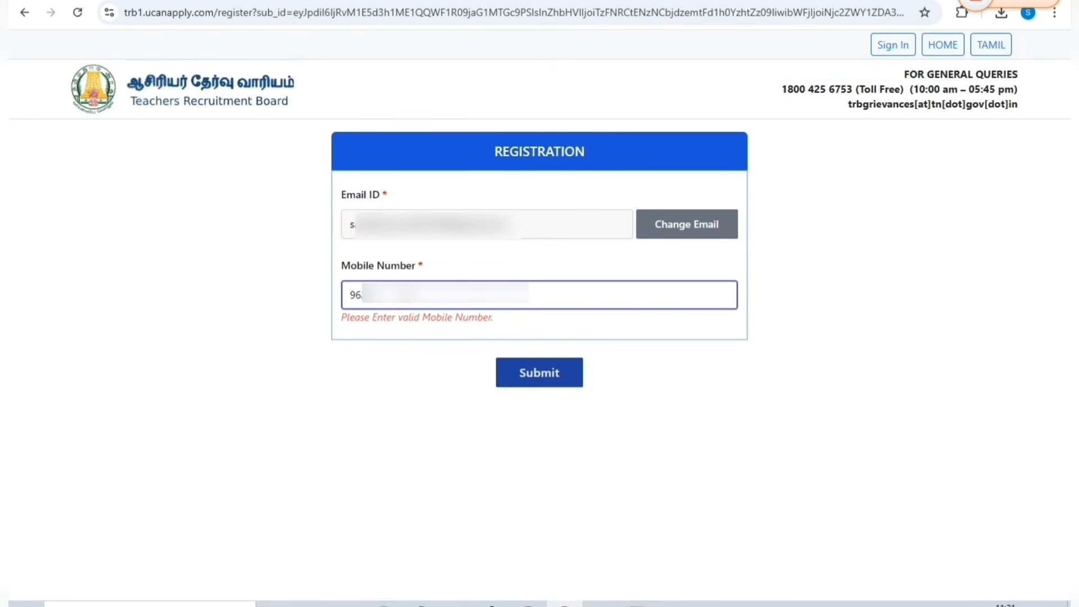
left_click(690, 302)
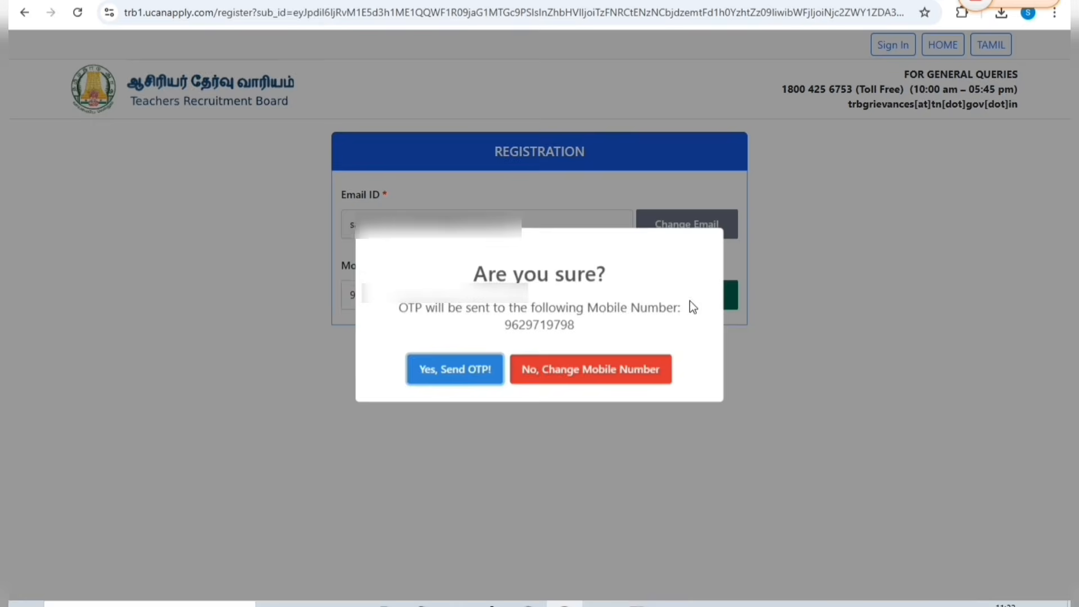
left_click(466, 374)
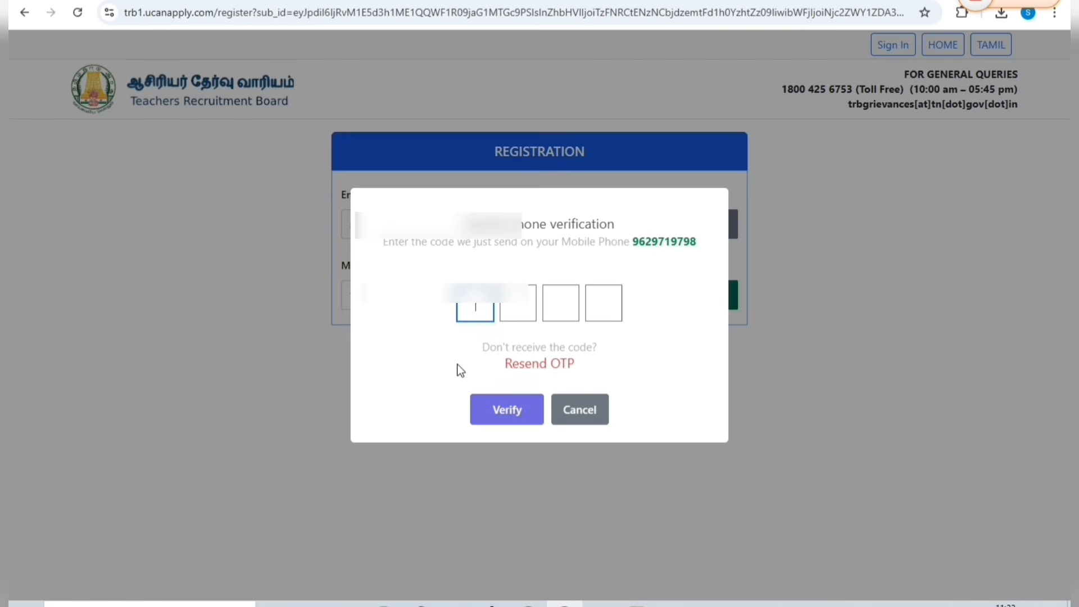
left_click(507, 410)
left_click(534, 389)
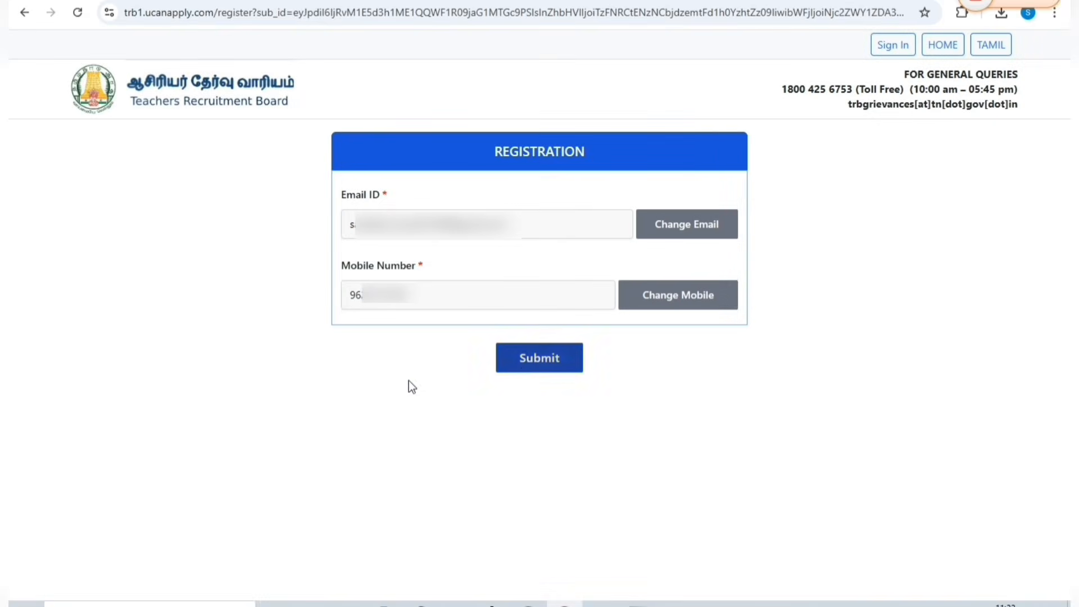
left_click(526, 366)
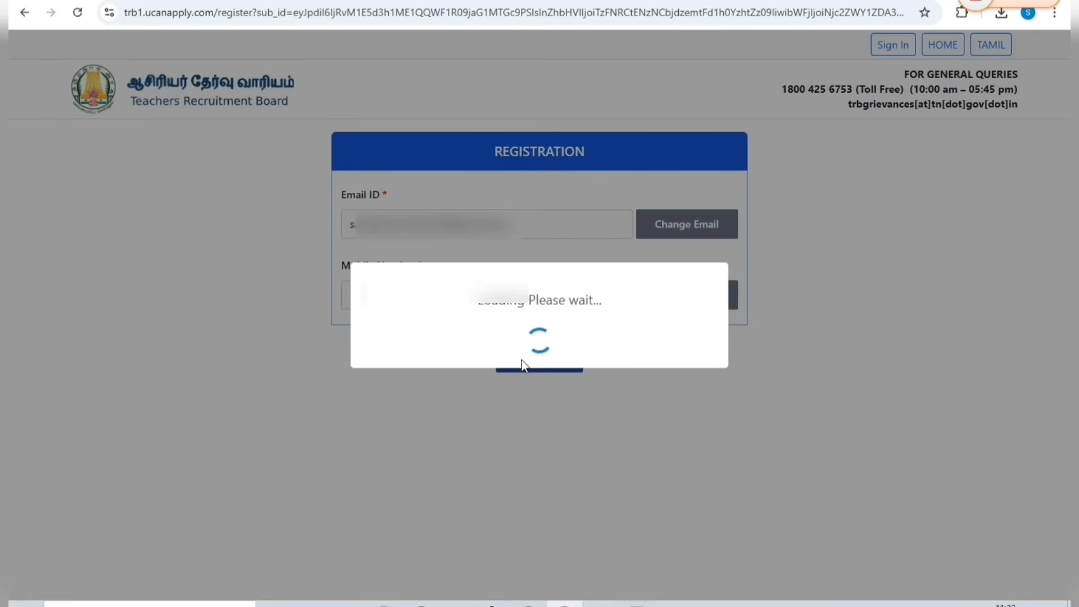
Begin the Paper II application and open the TN TET 2026 notification No.01/2026.
left_click(527, 381)
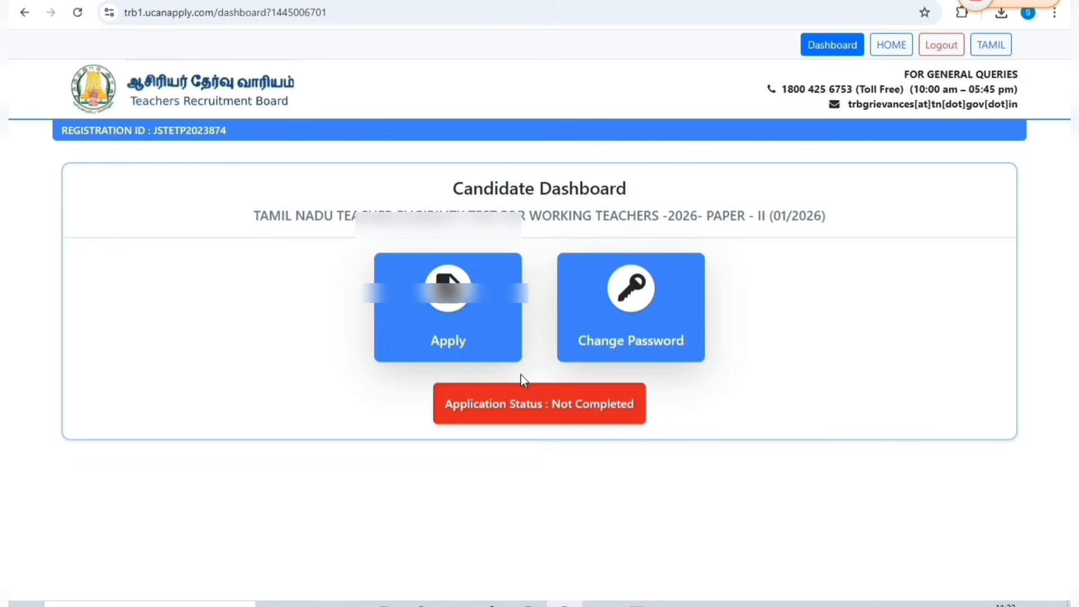
left_click(483, 319)
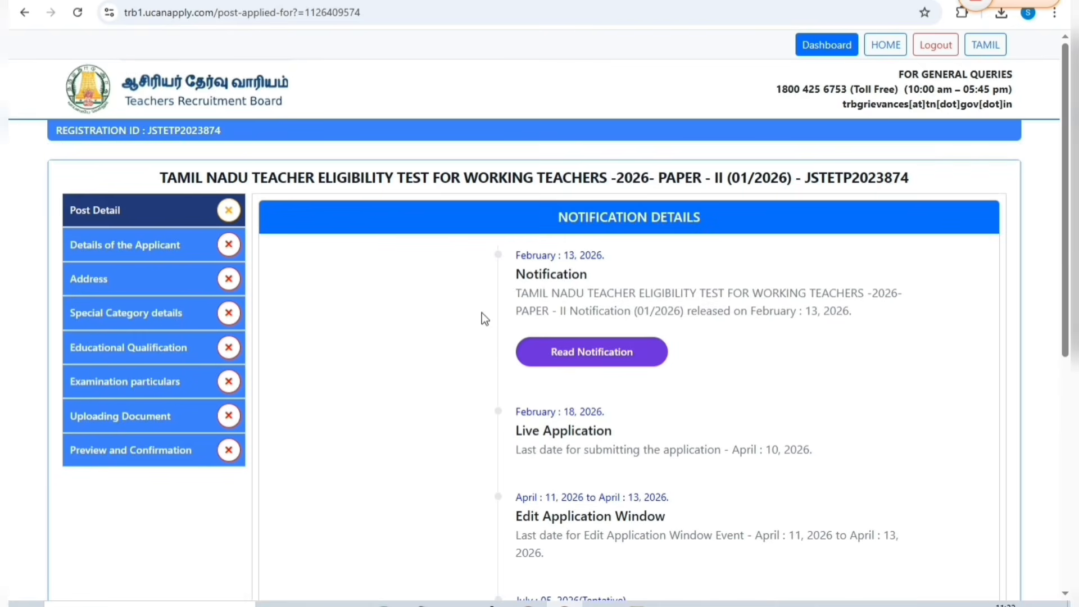
left_click(615, 365)
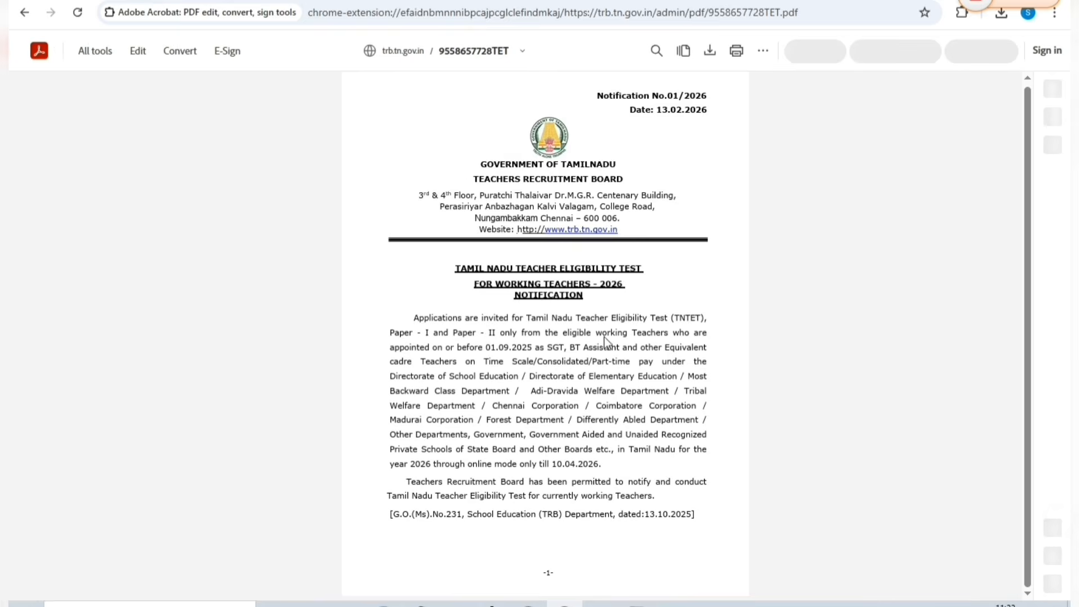
Scroll through the notification PDF to the page-13 Annexure I Service Certificate.
scroll(605, 337, "down", 15)
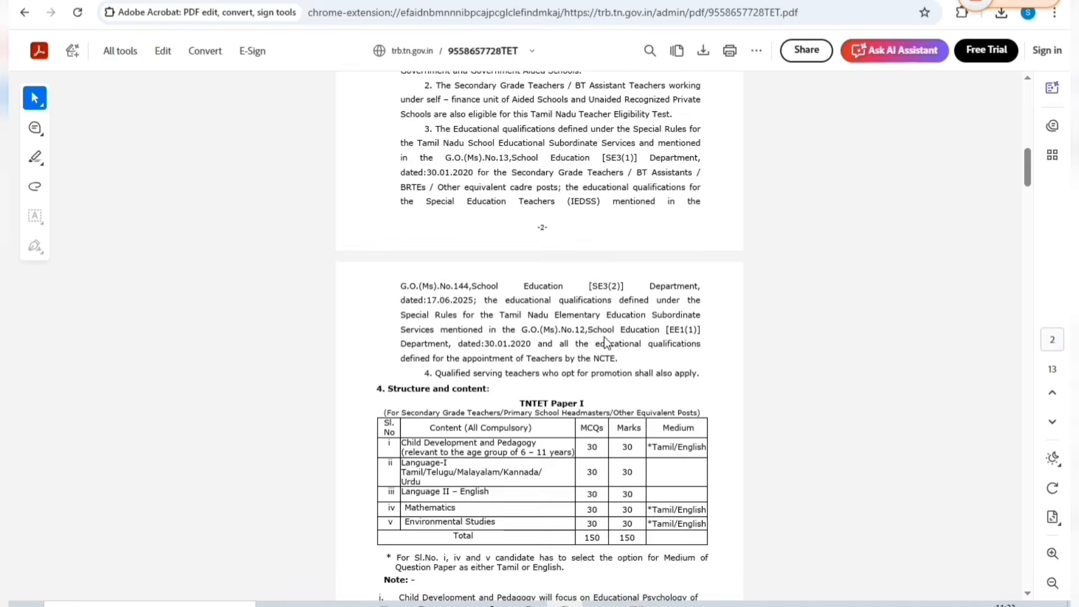
scroll(605, 336, "up", 5)
scroll(605, 336, "down", 8)
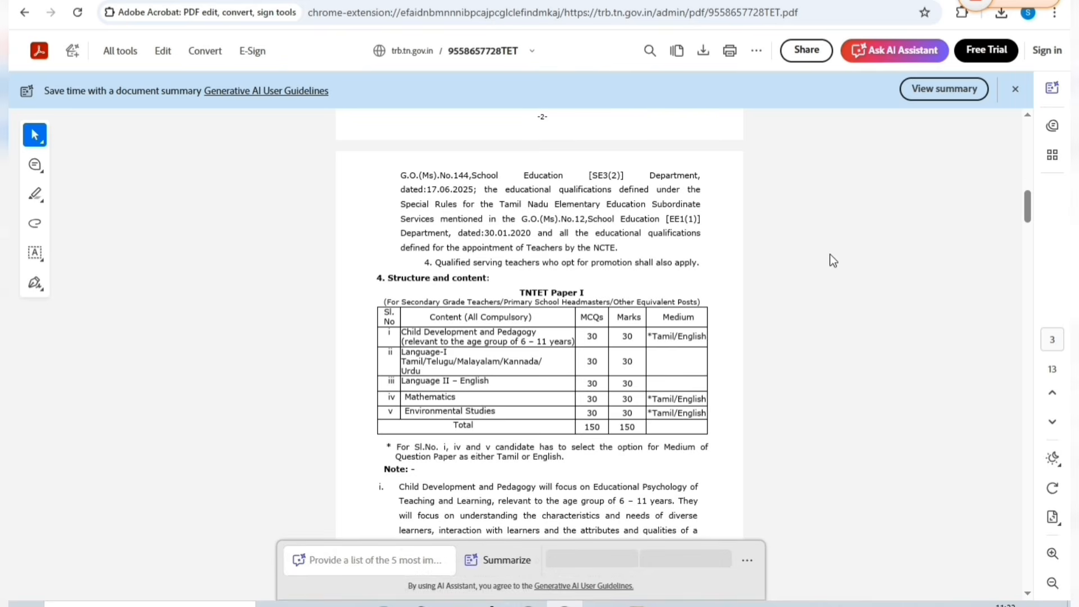
scroll(833, 260, "down", 15)
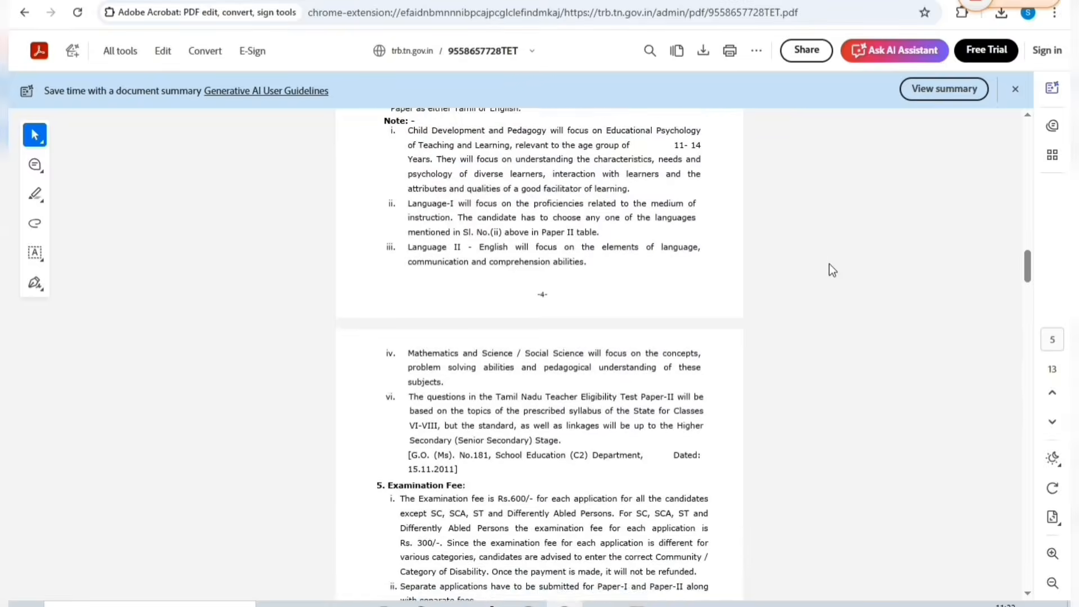
left_click_drag(1028, 279, 1027, 571)
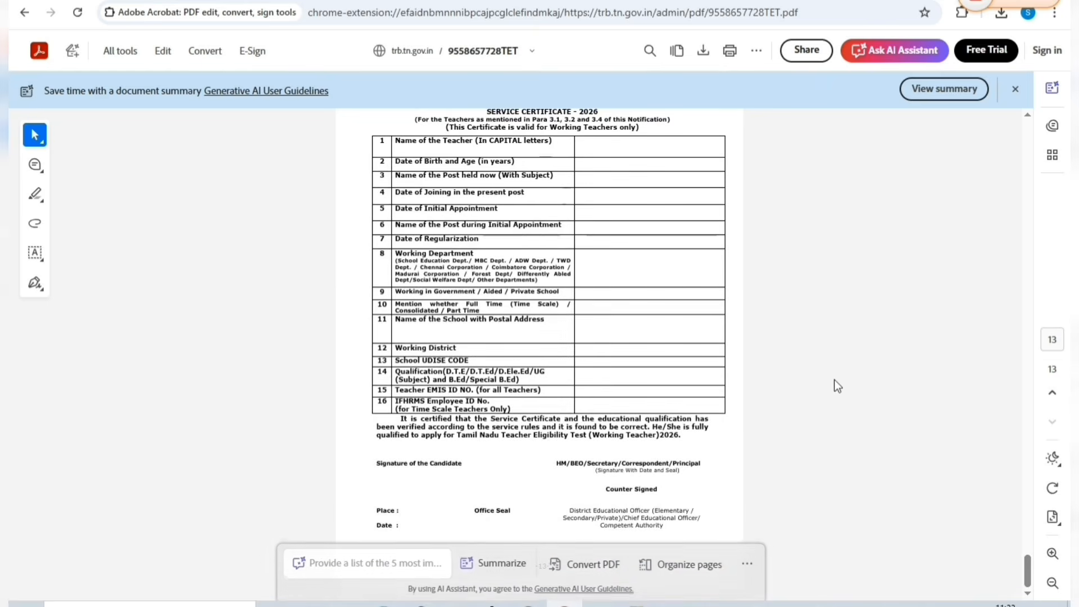
scroll(810, 354, "up", 1)
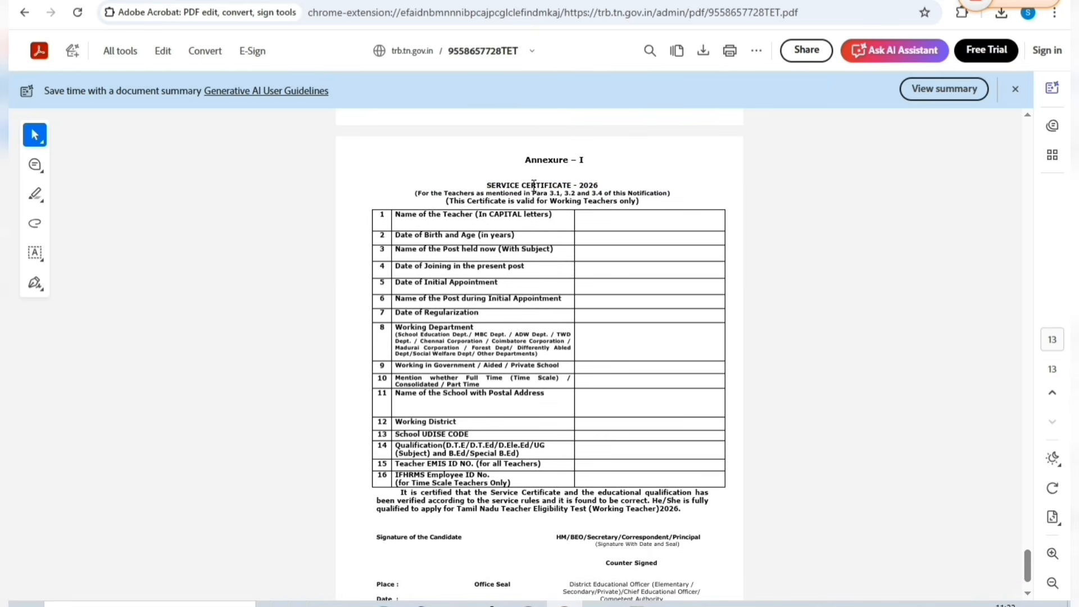
scroll(576, 362, "down", 1)
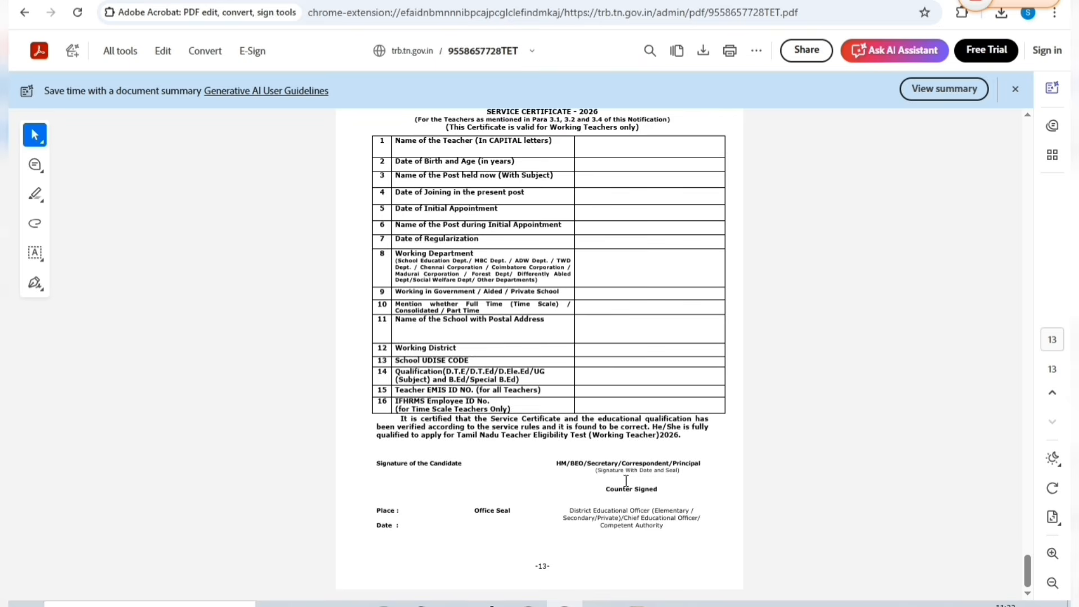
scroll(624, 483, "up", 2)
Back on the application form, enter the EMIS ID number.
left_click(691, 1)
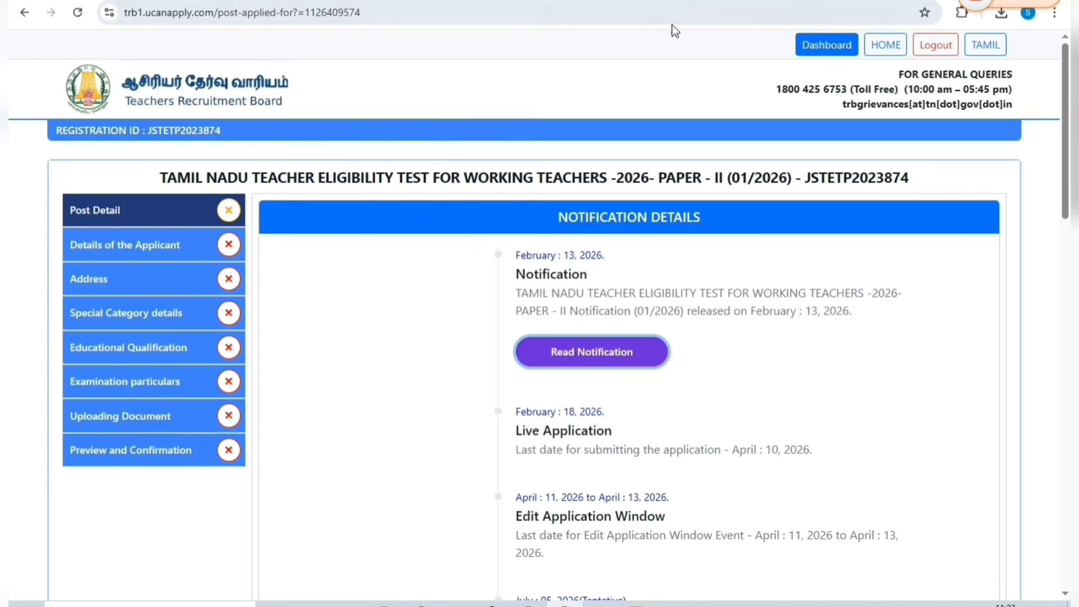
scroll(433, 333, "down", 5)
scroll(432, 333, "down", 5)
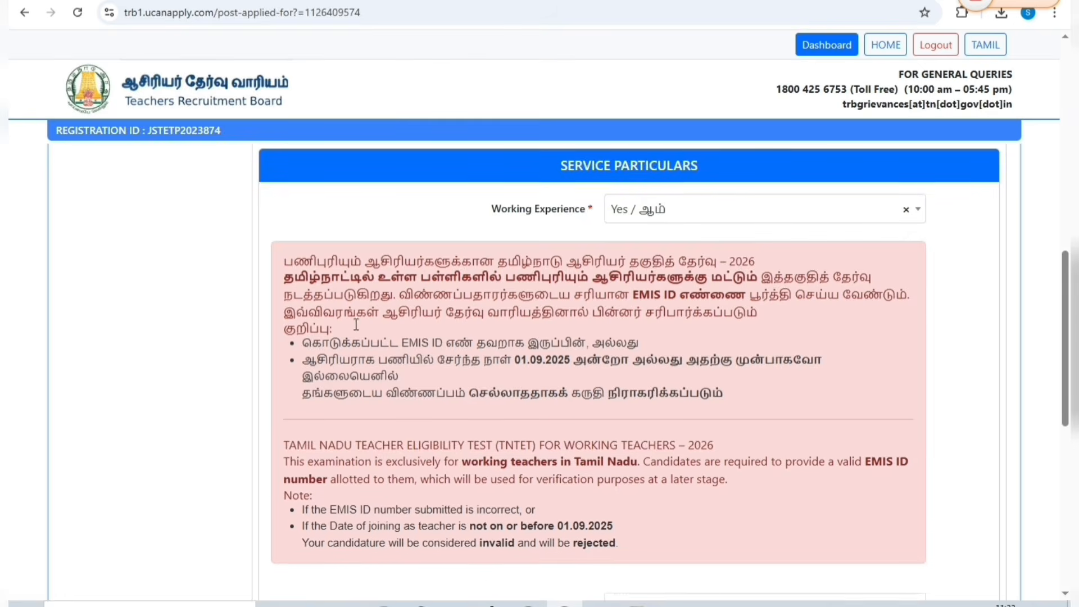
scroll(504, 359, "down", 5)
left_click(630, 328)
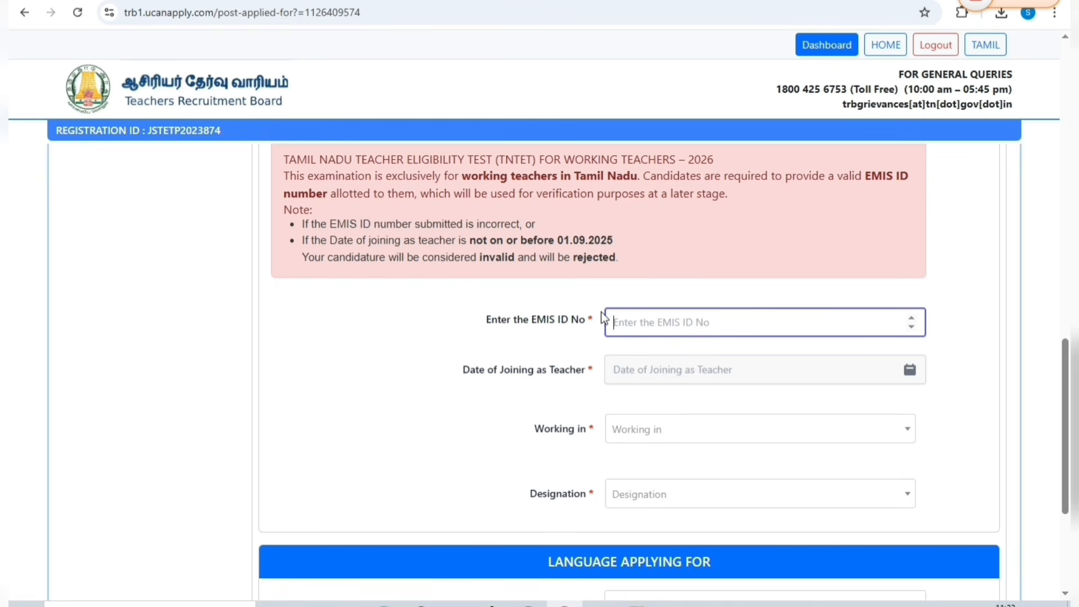
type("331")
Set the date of joining year to 2024 and the school type to Private.
scroll(736, 319, "down", 3)
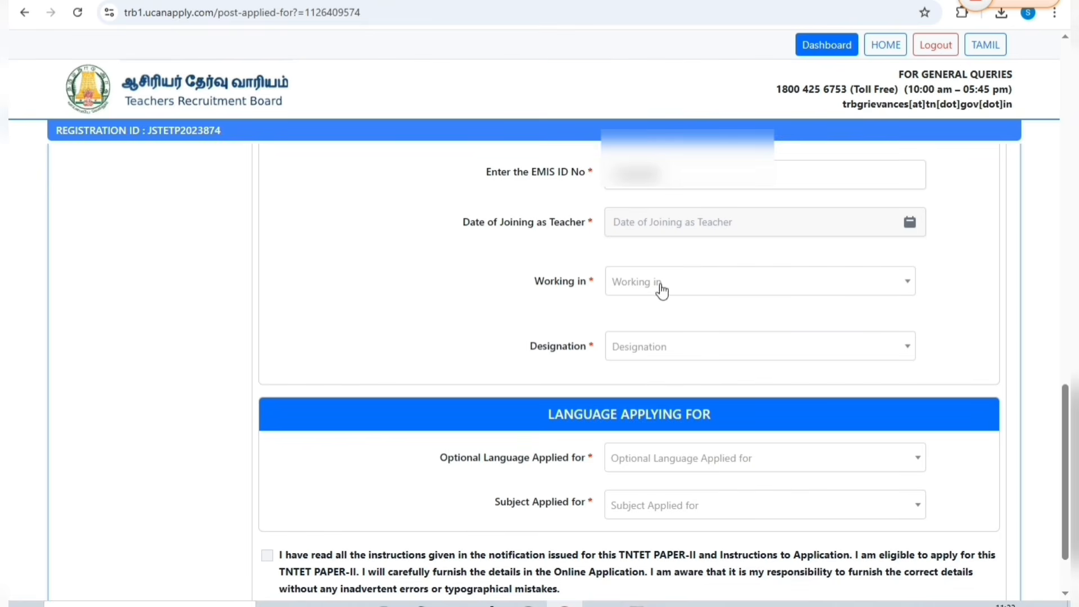
left_click(731, 223)
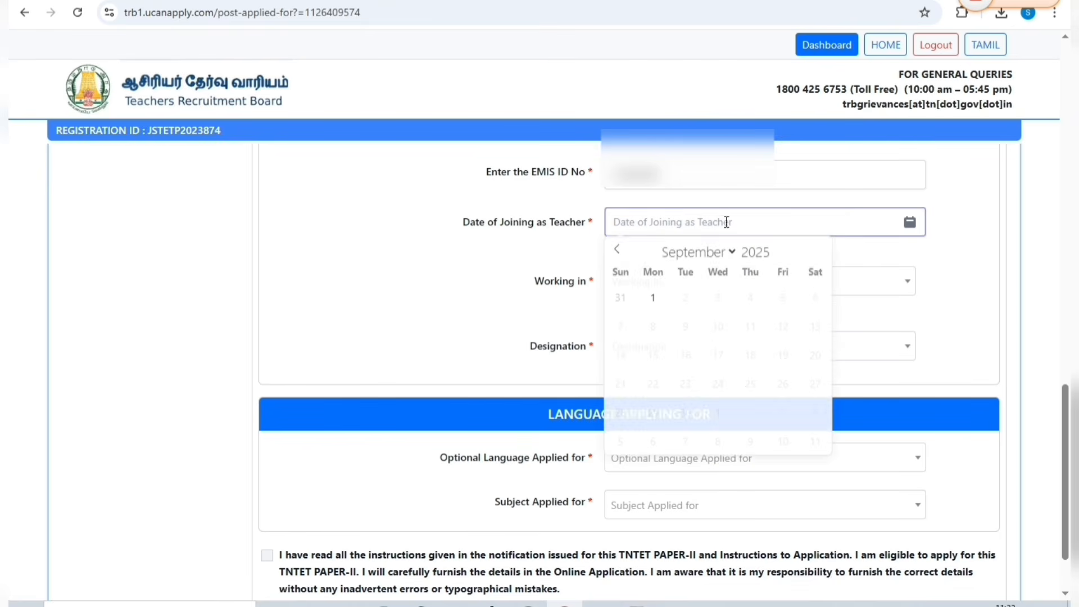
left_click(777, 250)
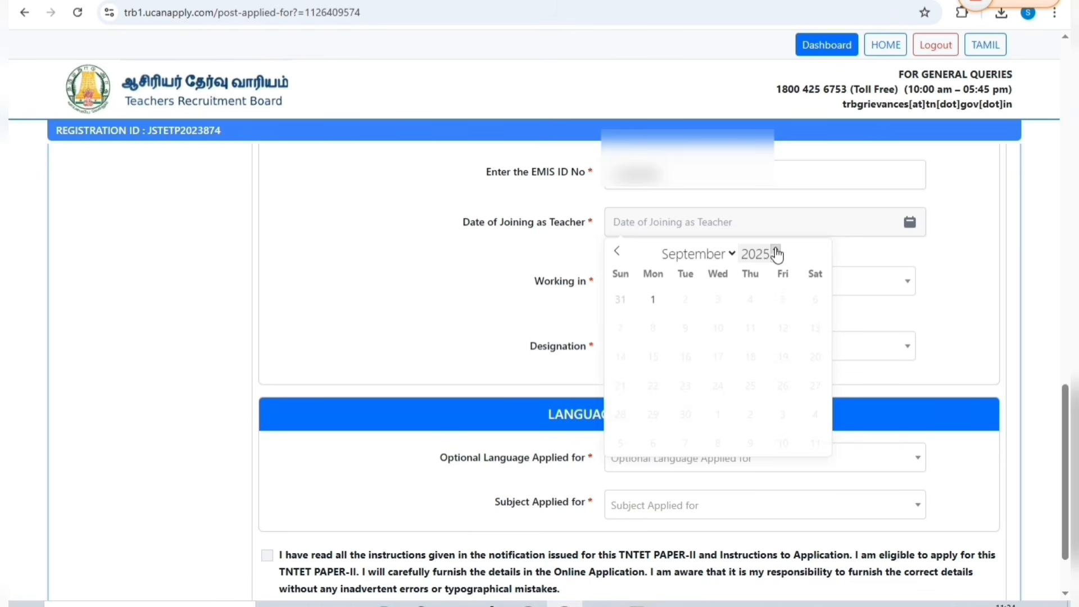
double_click(769, 253)
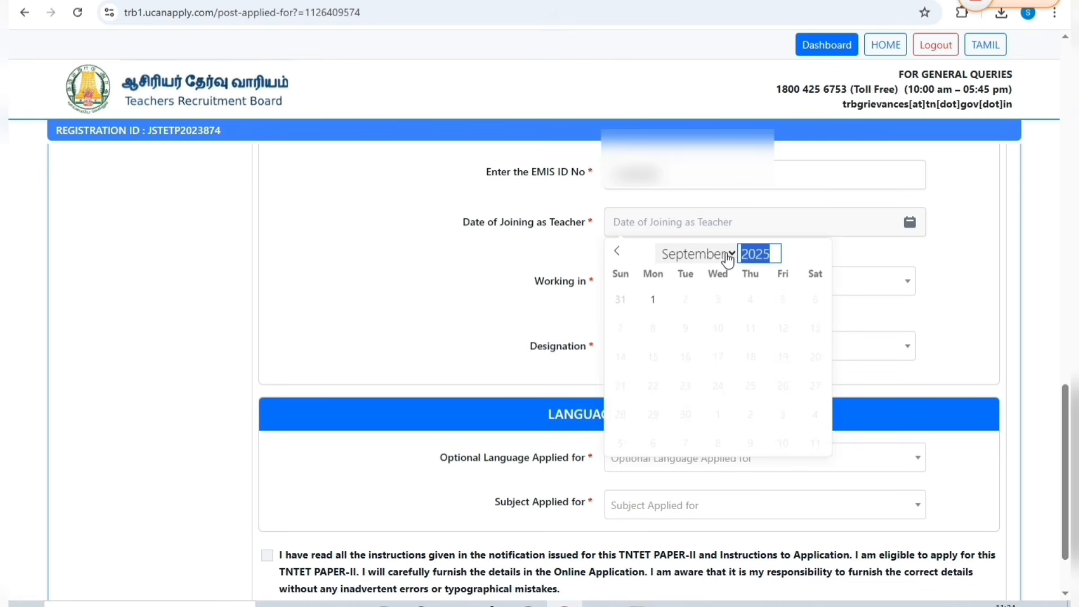
type("2024")
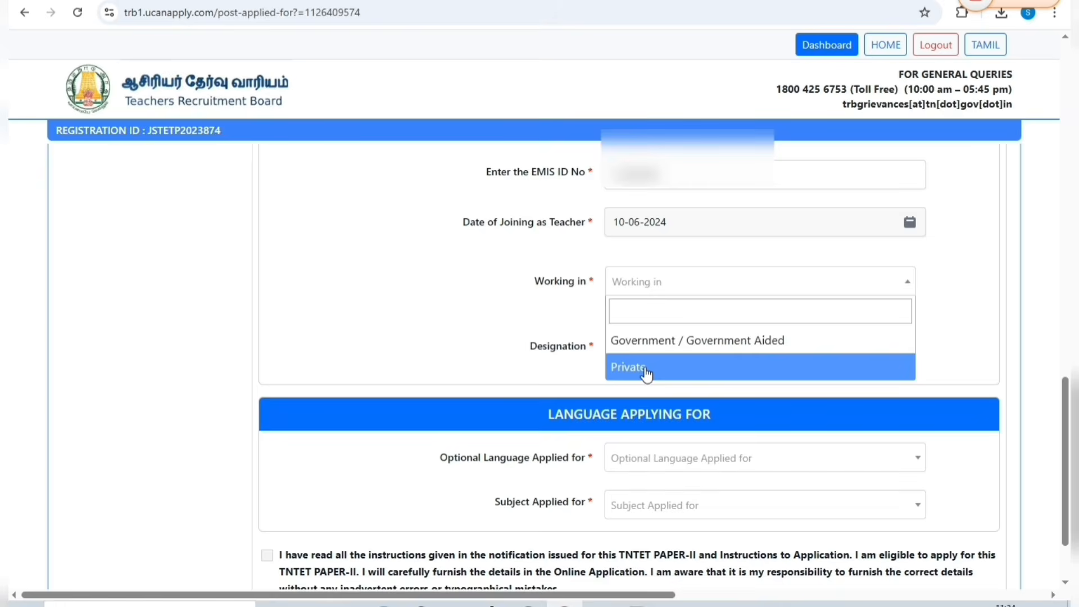
left_click(647, 374)
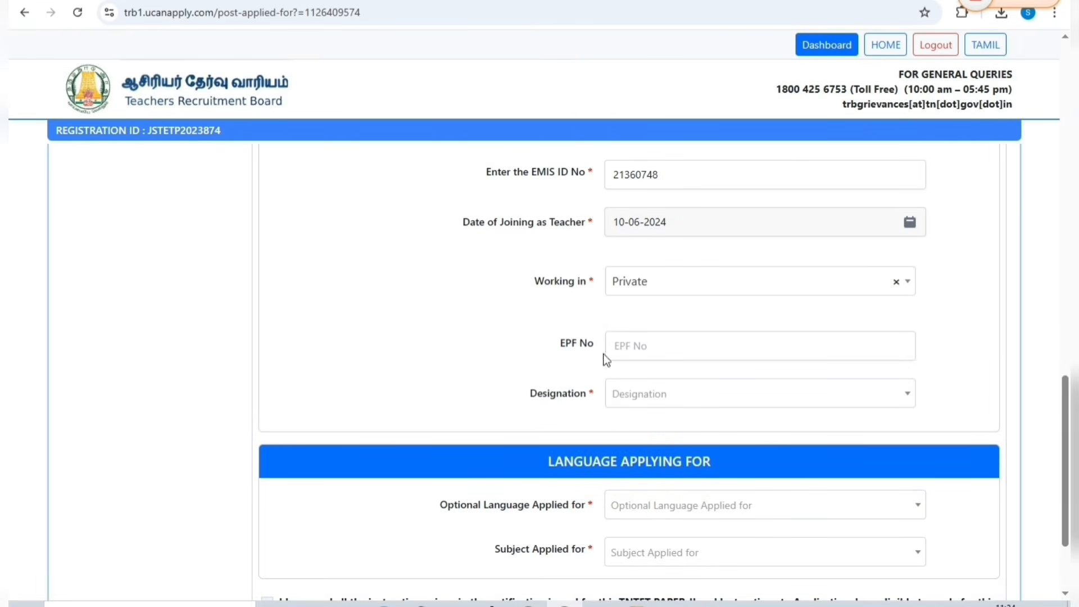
Choose Teacher designation, Tamil language, Mathematics and Science subject, and accept the declaration.
scroll(489, 354, "down", 1)
left_click(686, 330)
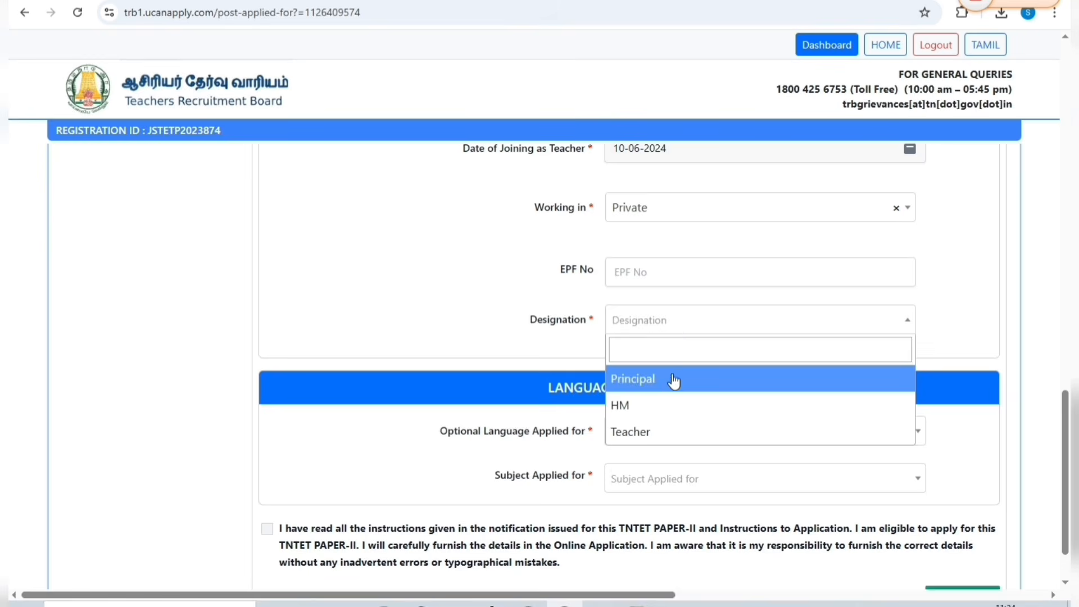
scroll(673, 409, "down", 1)
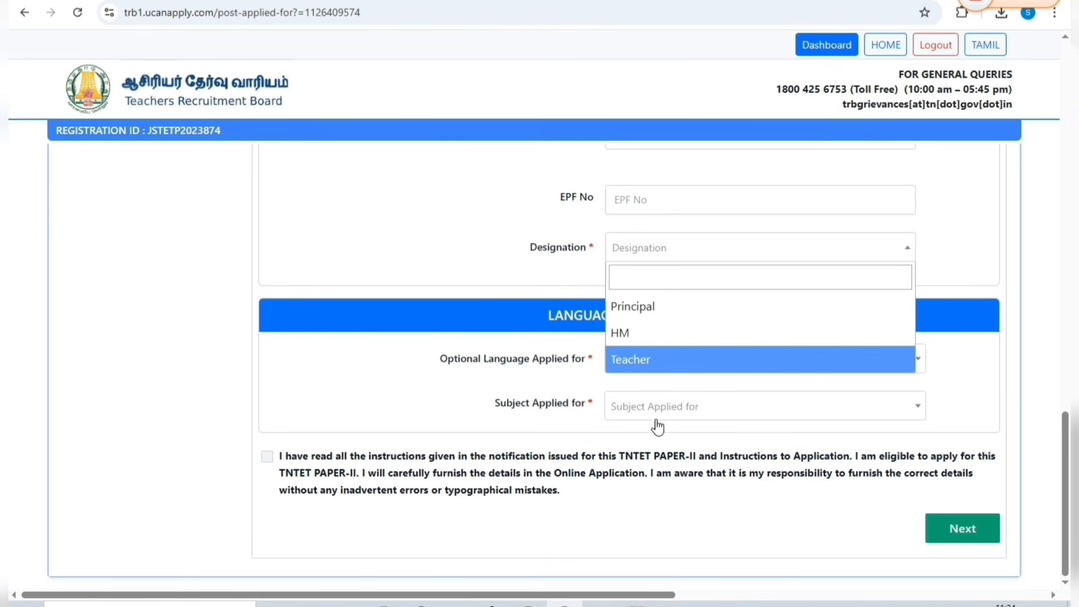
left_click(656, 366)
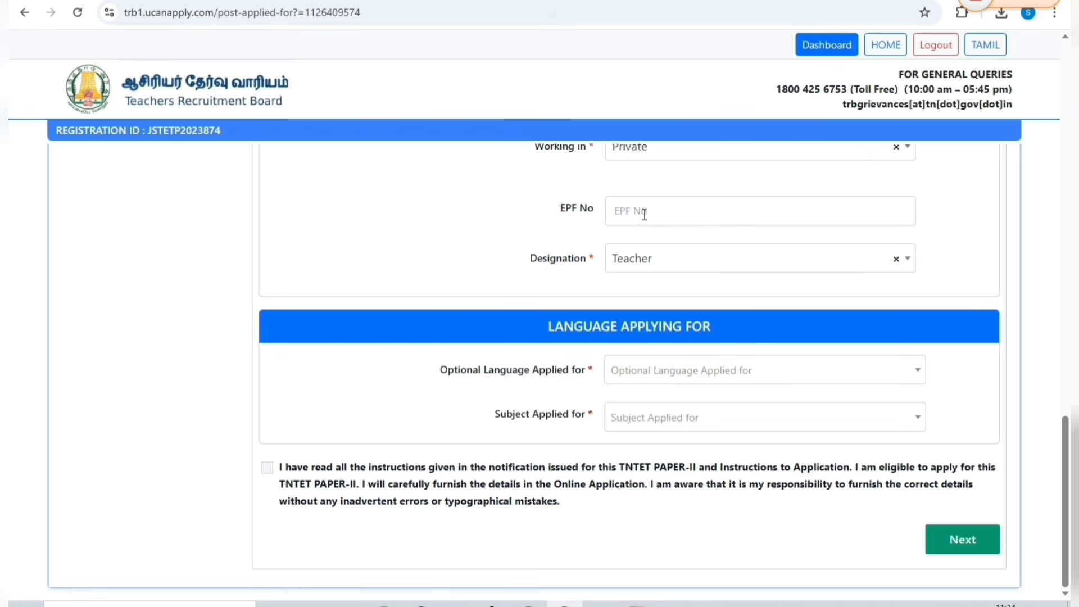
left_click(677, 370)
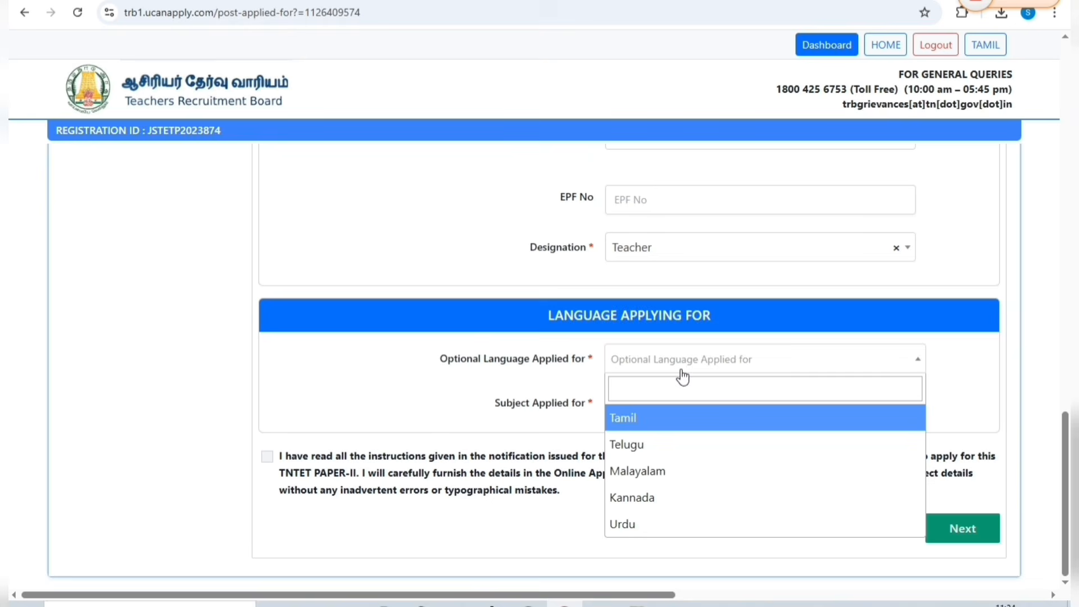
left_click(661, 426)
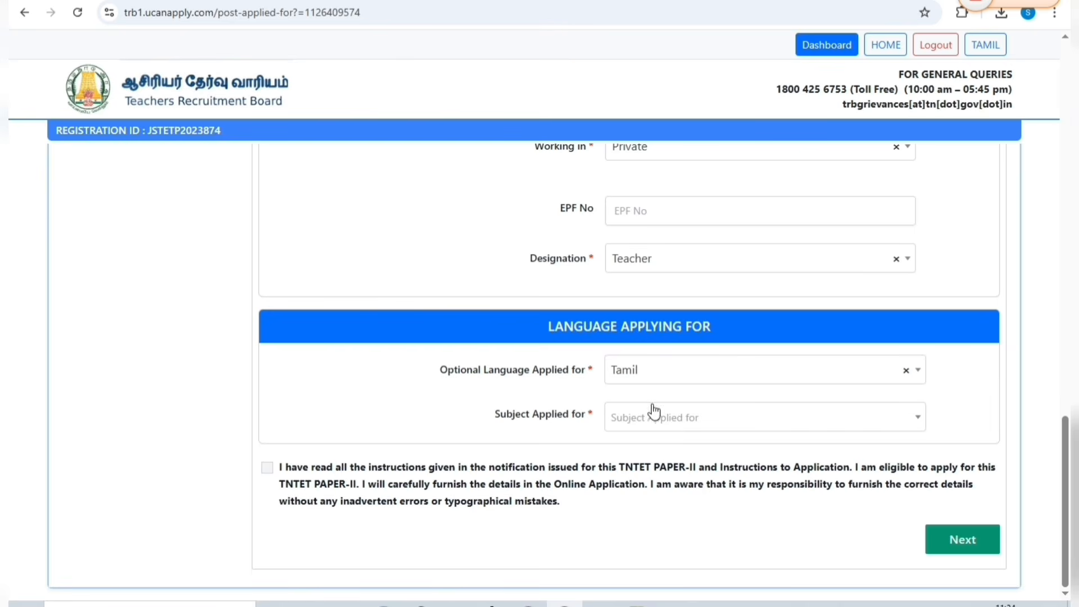
left_click(725, 430)
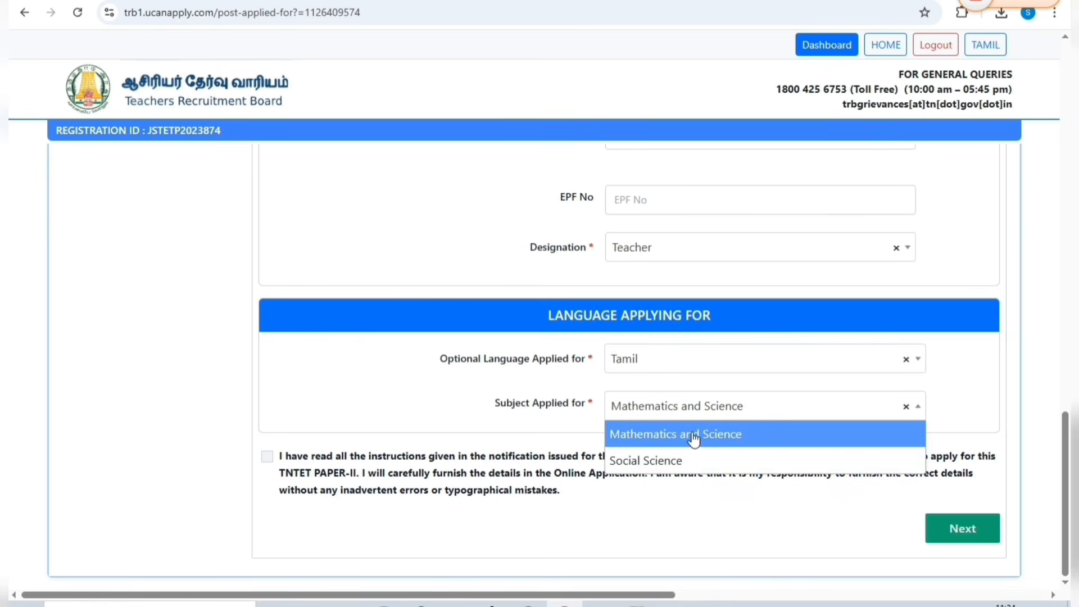
left_click(694, 439)
left_click(266, 469)
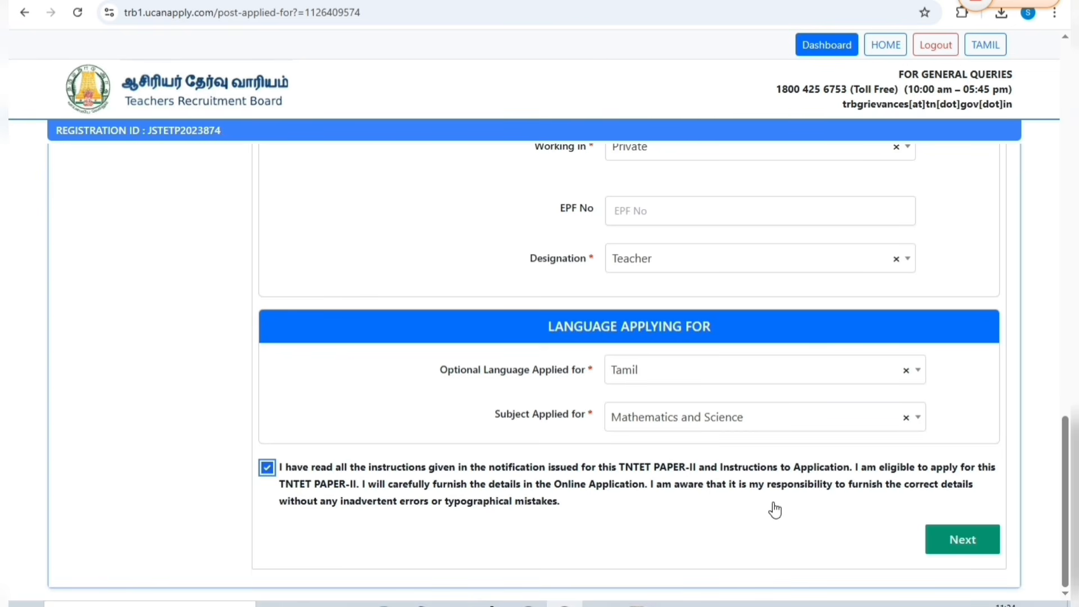
Submit the post details, enter the applicant's full name and choose Male gender.
left_click(962, 541)
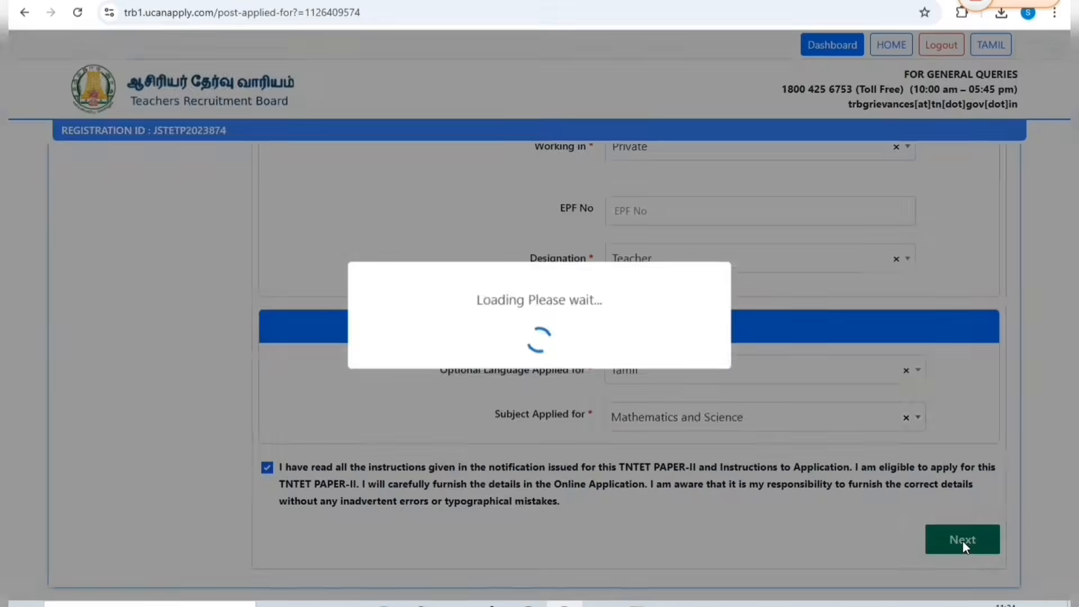
left_click(639, 267)
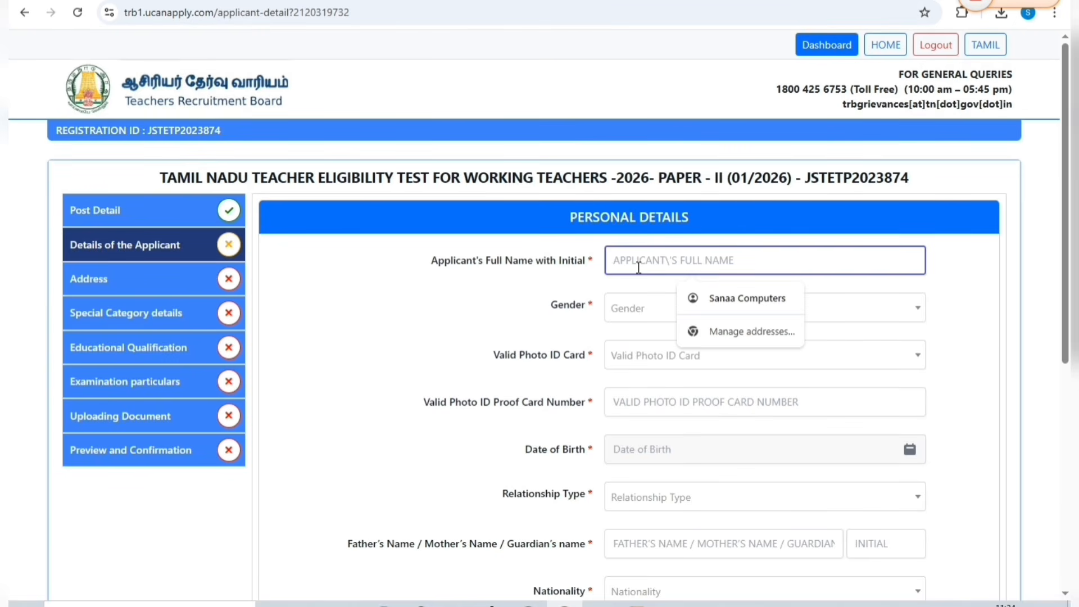
type("SA")
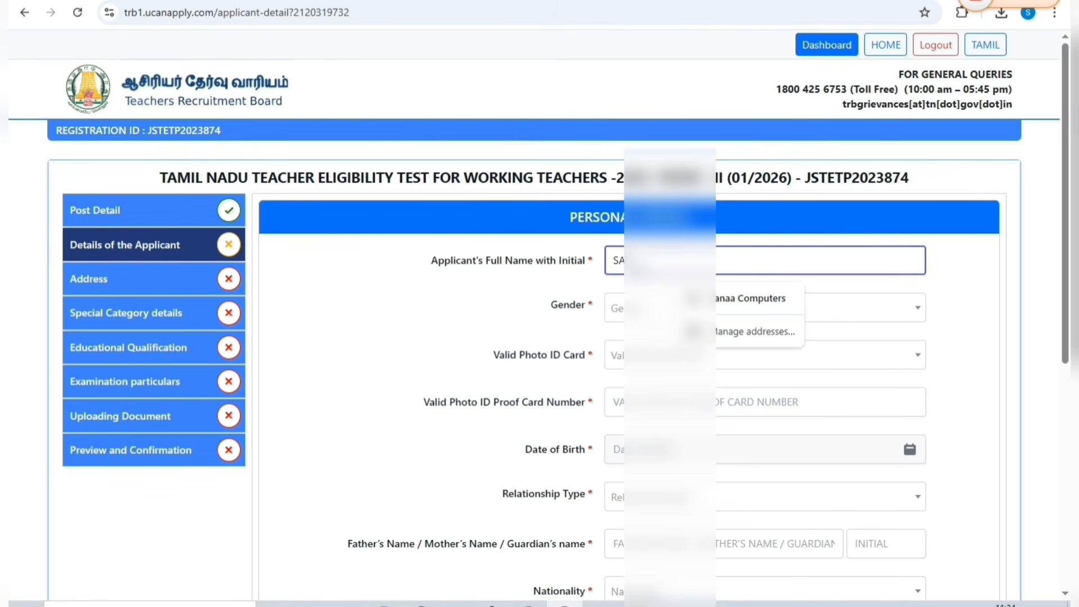
left_click(637, 314)
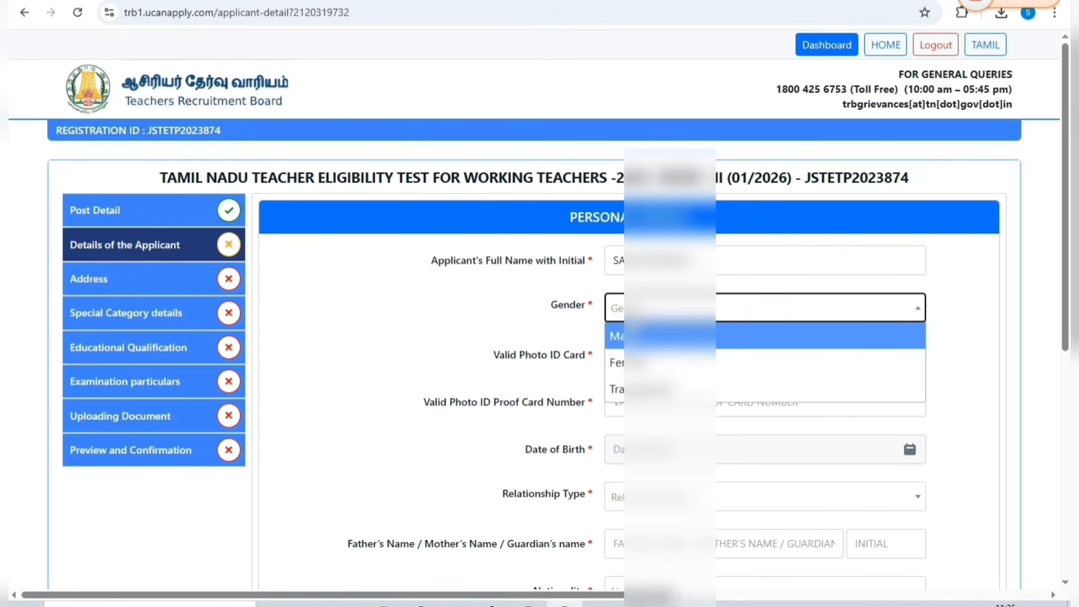
left_click(669, 336)
Choose Aadhaar as the photo ID card and enter its card number.
scroll(569, 329, "down", 1)
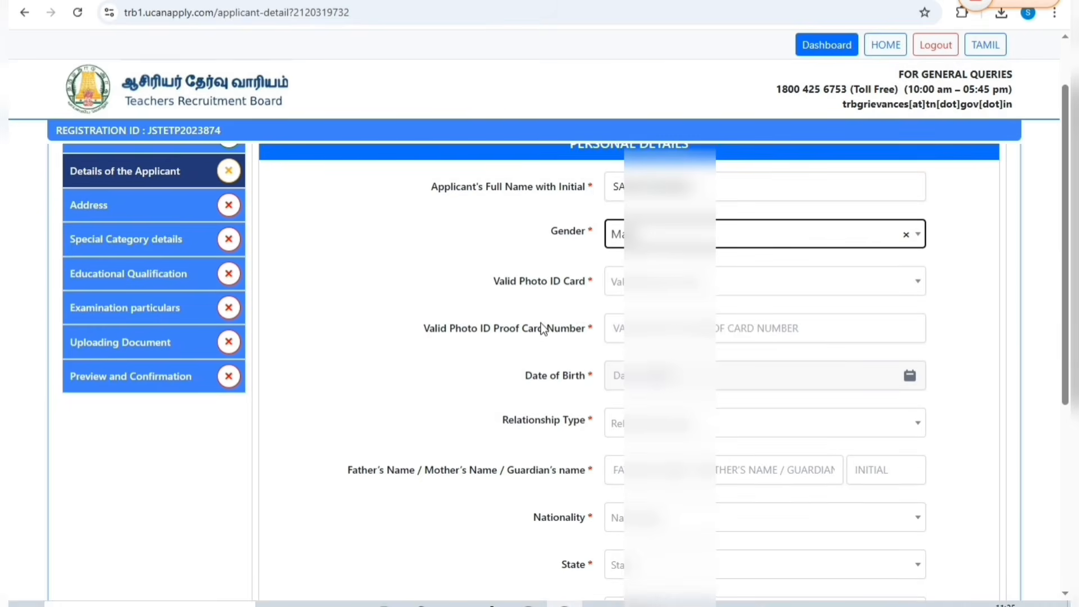
left_click(690, 284)
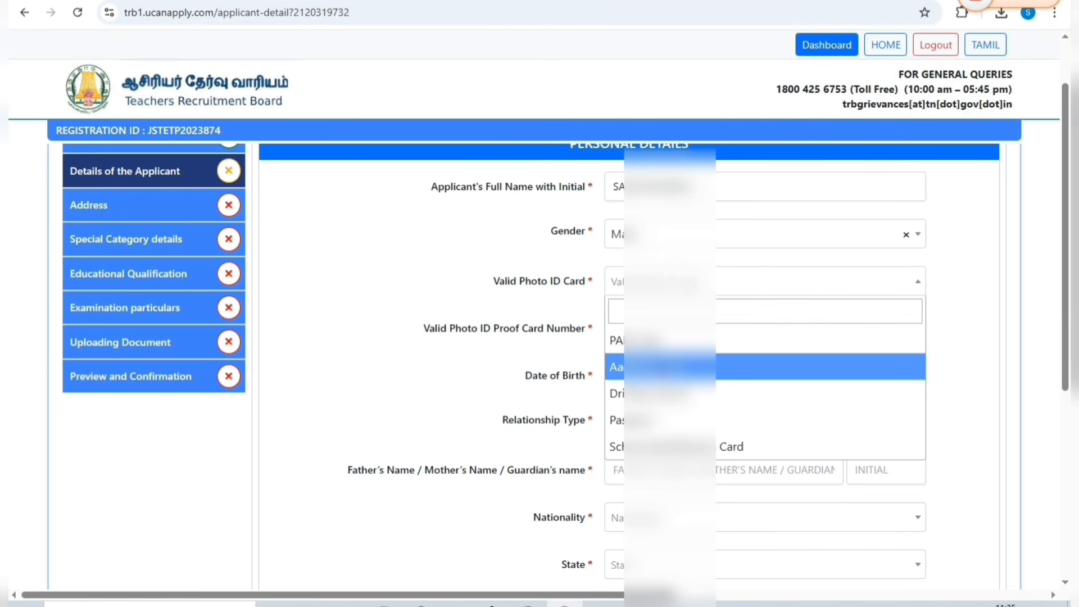
left_click(657, 367)
left_click(656, 331)
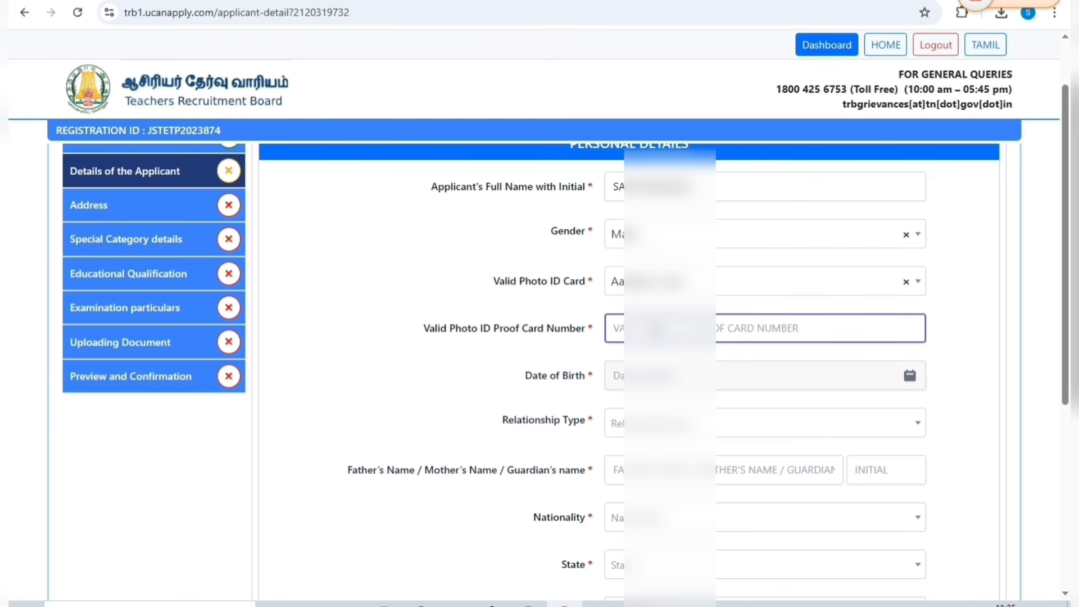
type("98")
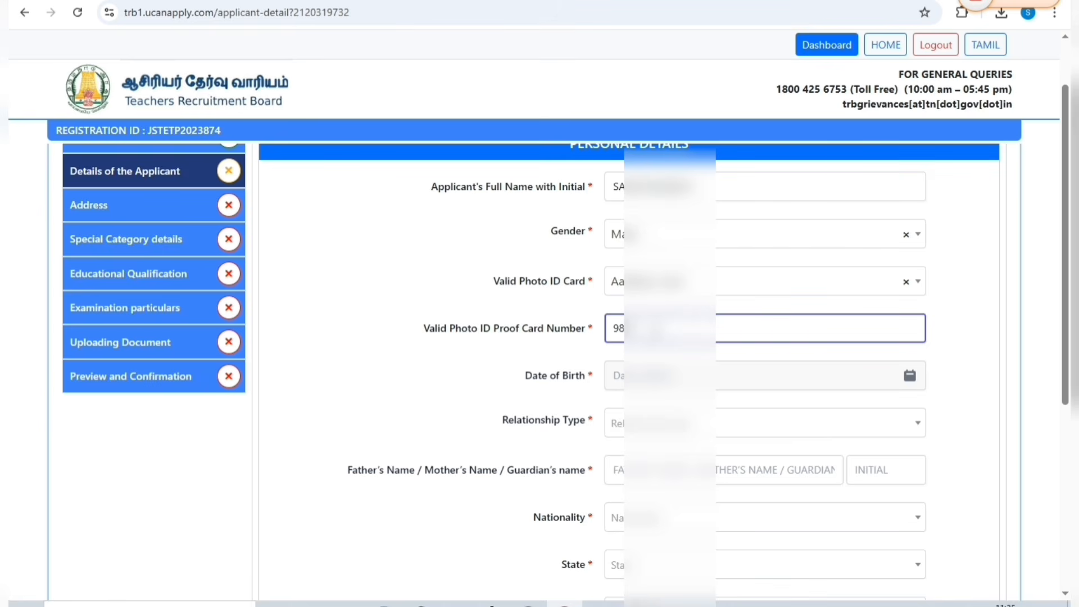
type("******")
Set the date of birth to 29 May 1999.
left_click(663, 376)
left_click(752, 155)
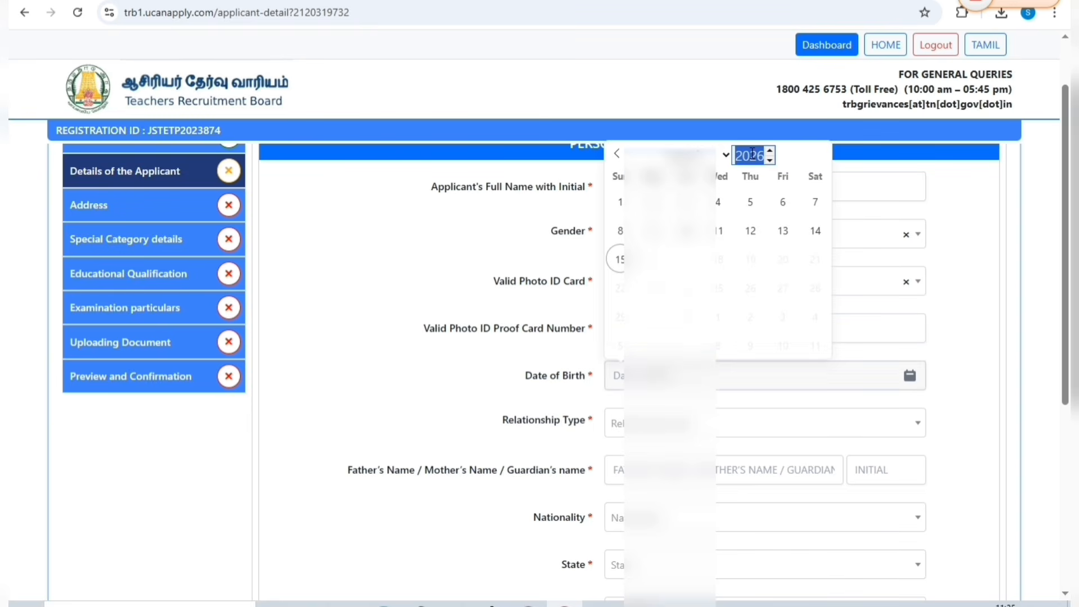
type("1999")
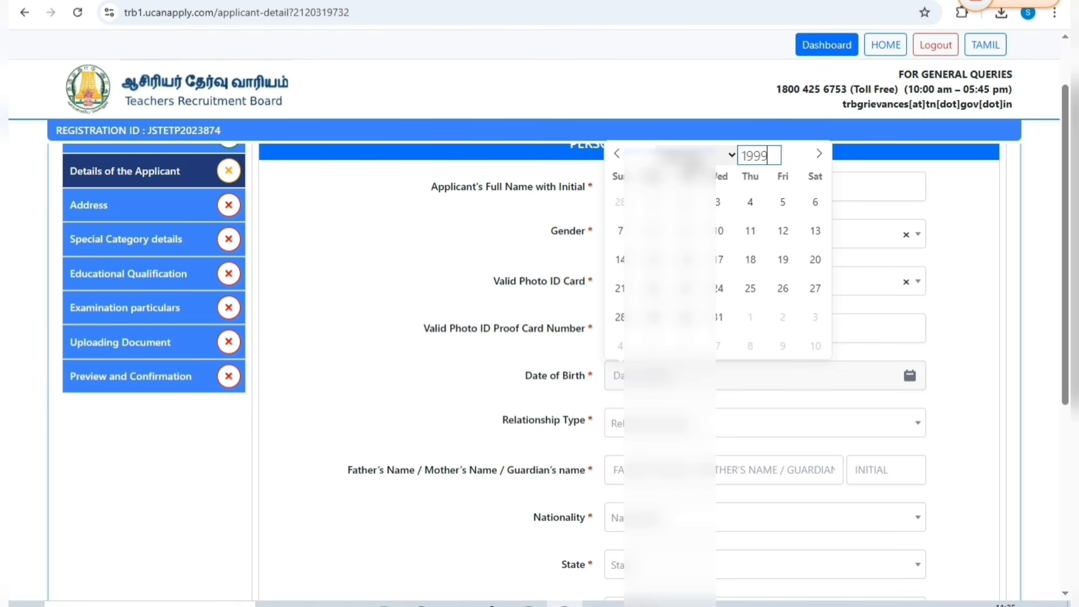
left_click(694, 158)
left_click(714, 279)
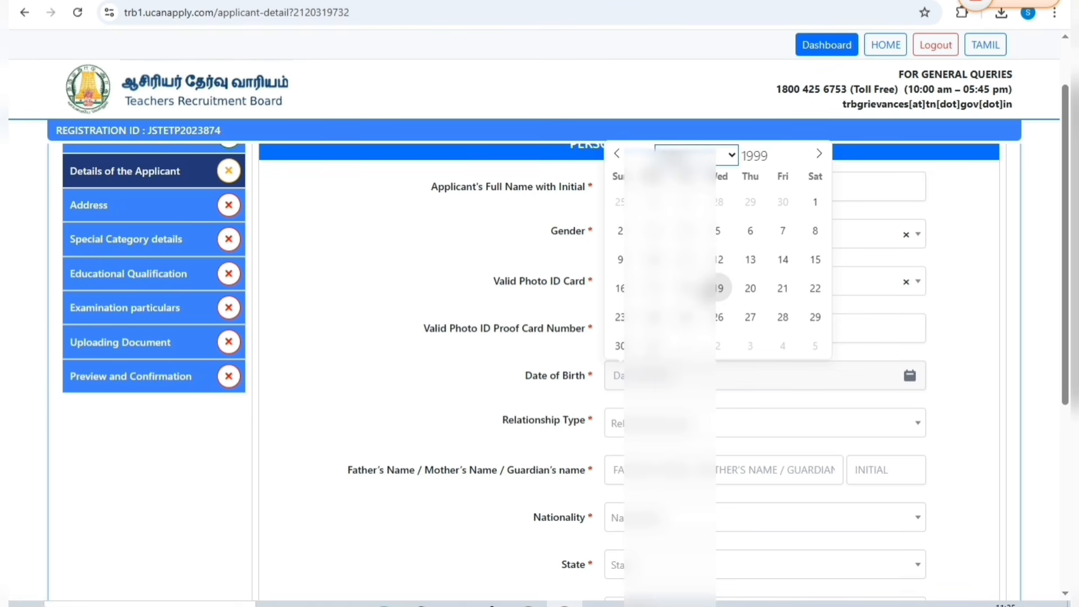
left_click(809, 322)
Choose Father as the relationship type and enter the father's name.
scroll(706, 346, "down", 1)
left_click(704, 348)
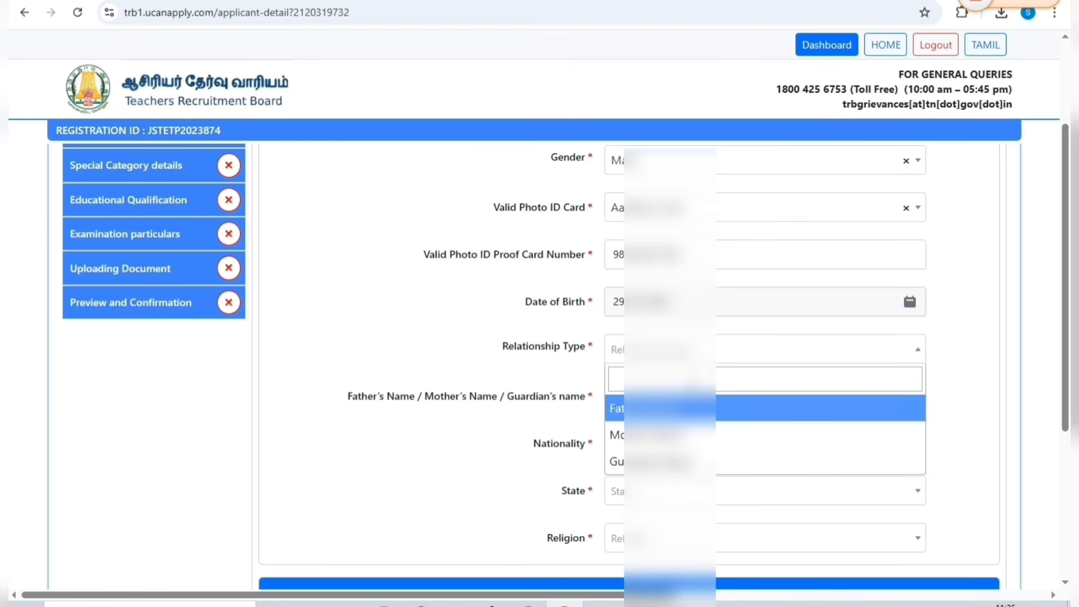
left_click(687, 416)
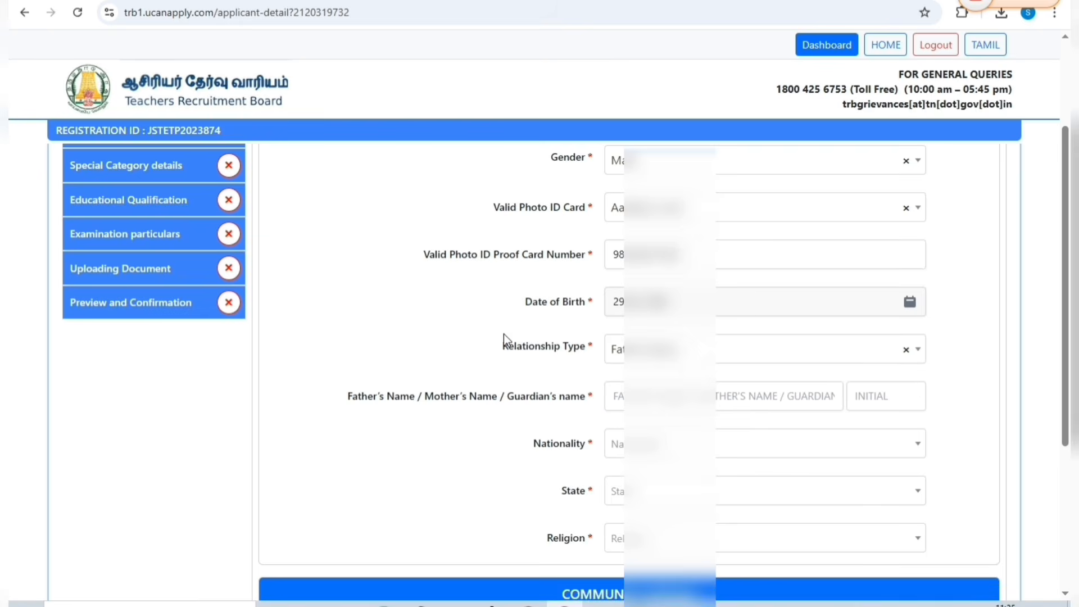
scroll(548, 351, "down", 1)
scroll(546, 348, "down", 1)
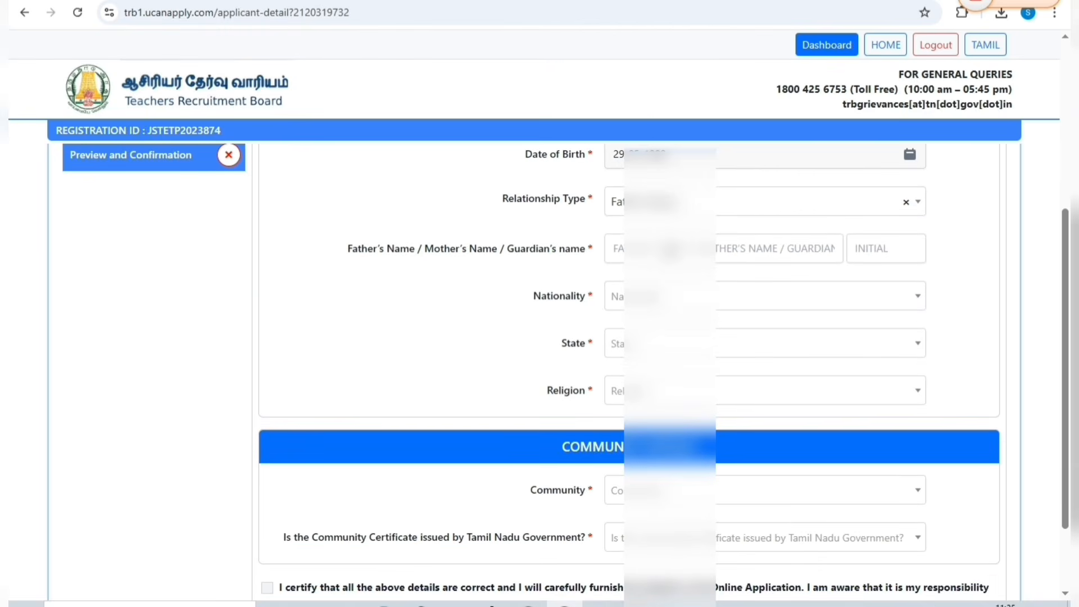
left_click(669, 249)
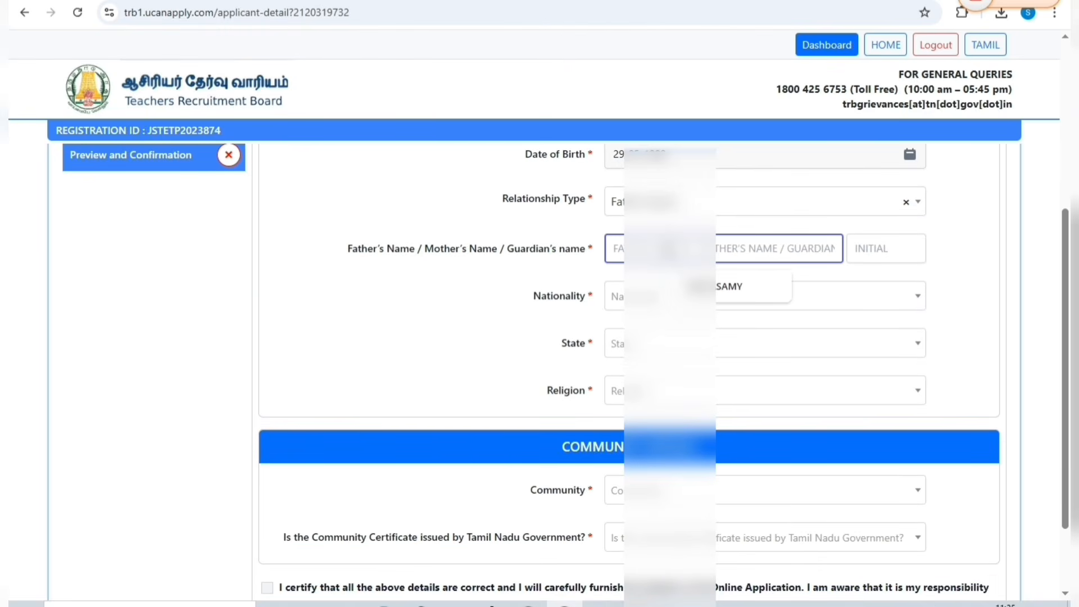
type("SI")
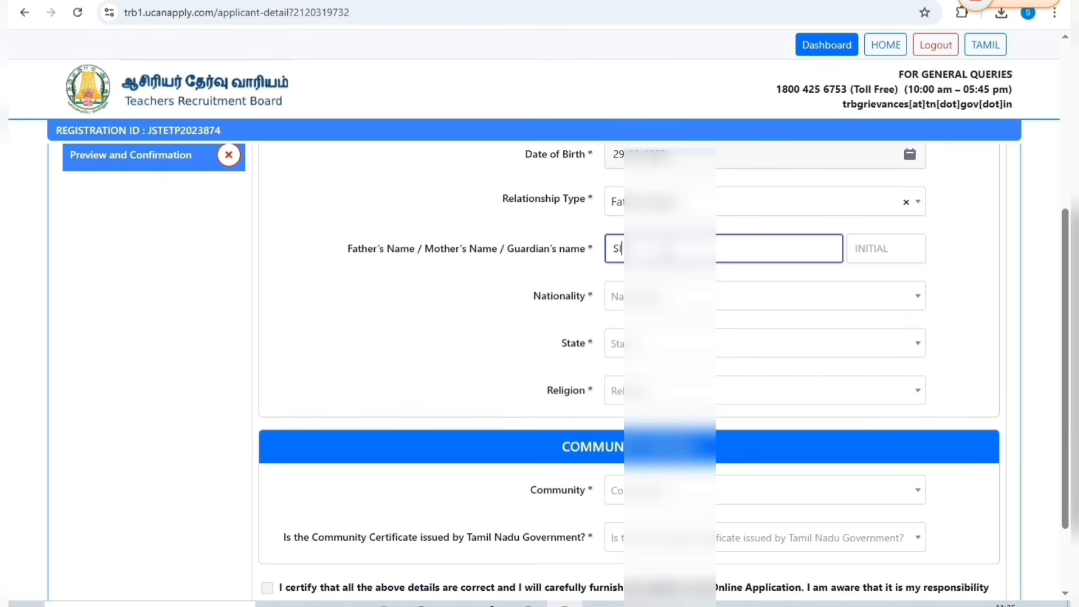
type("VAM")
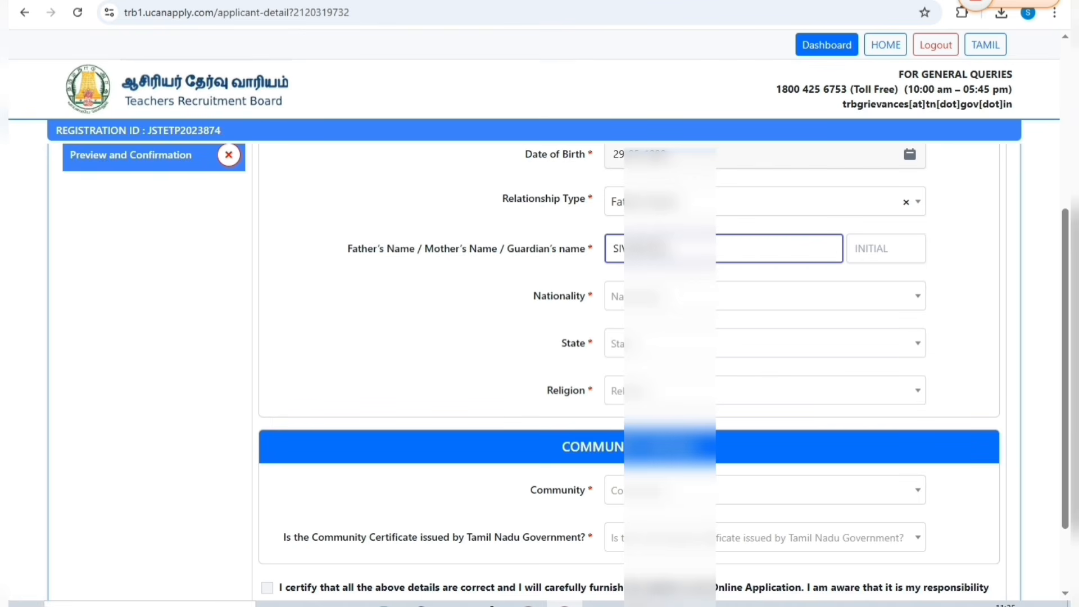
type("MY")
Set nationality to India, state to Tamil Nadu, and pick the first religion option.
left_click(619, 304)
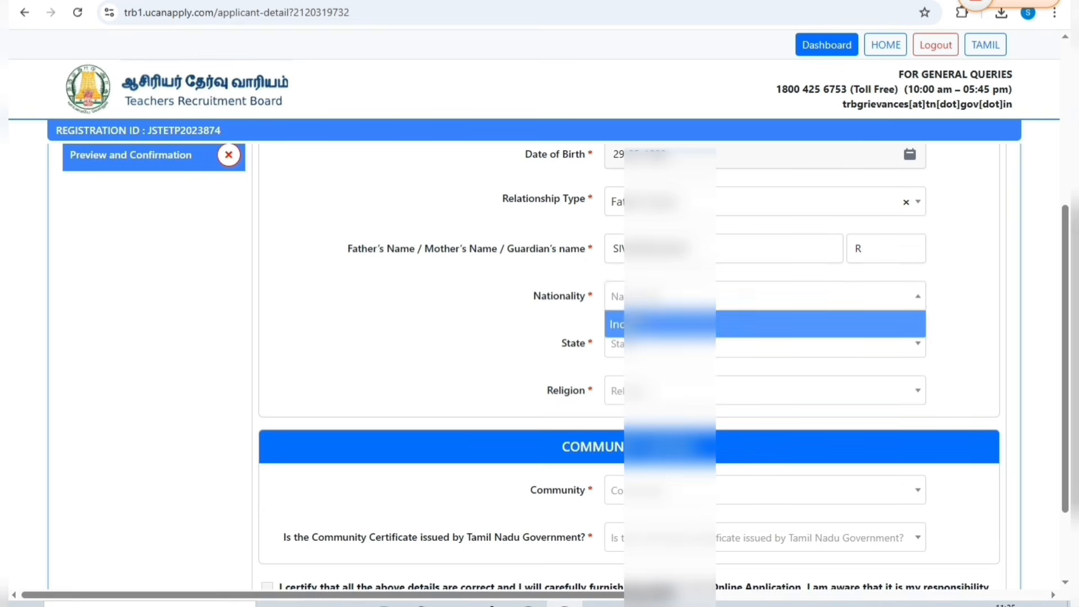
left_click(638, 325)
left_click(640, 347)
left_click(641, 371)
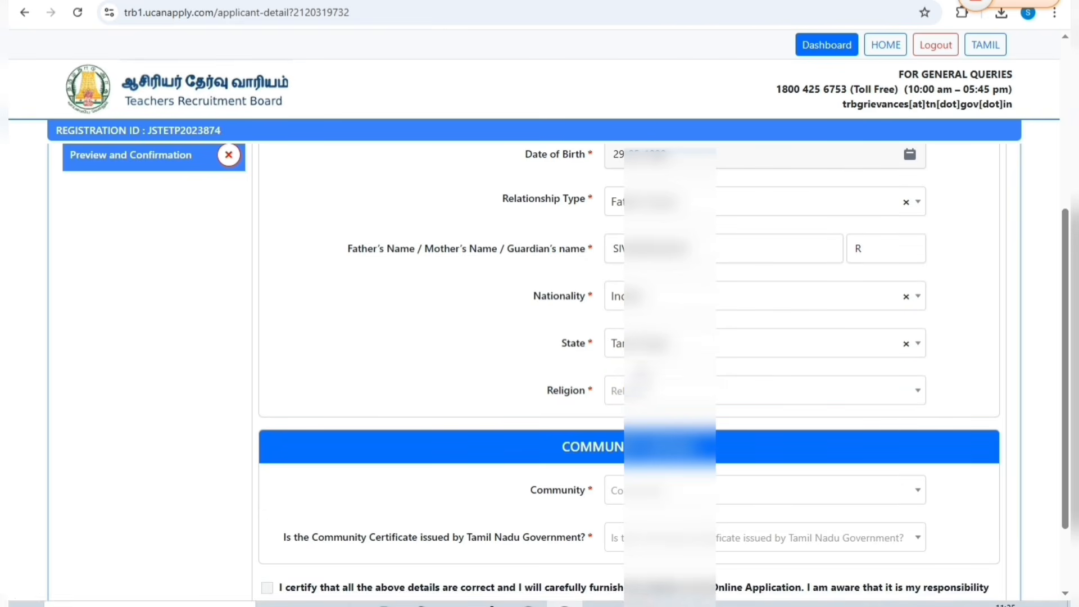
left_click(652, 391)
left_click(652, 418)
Choose and confirm the second community option, then open the subcaste list.
scroll(451, 410, "down", 2)
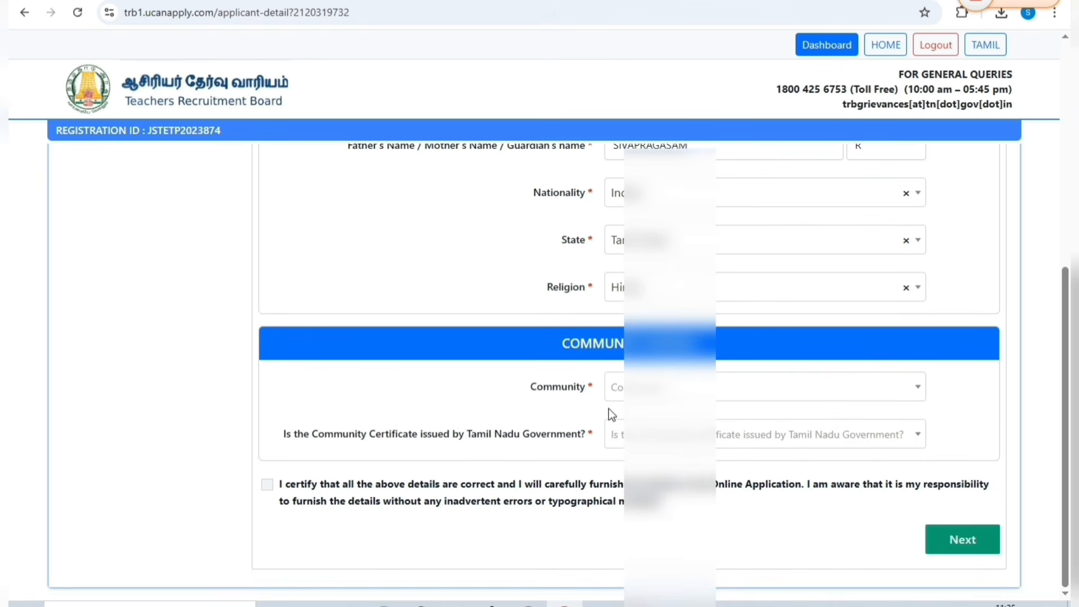
left_click(662, 392)
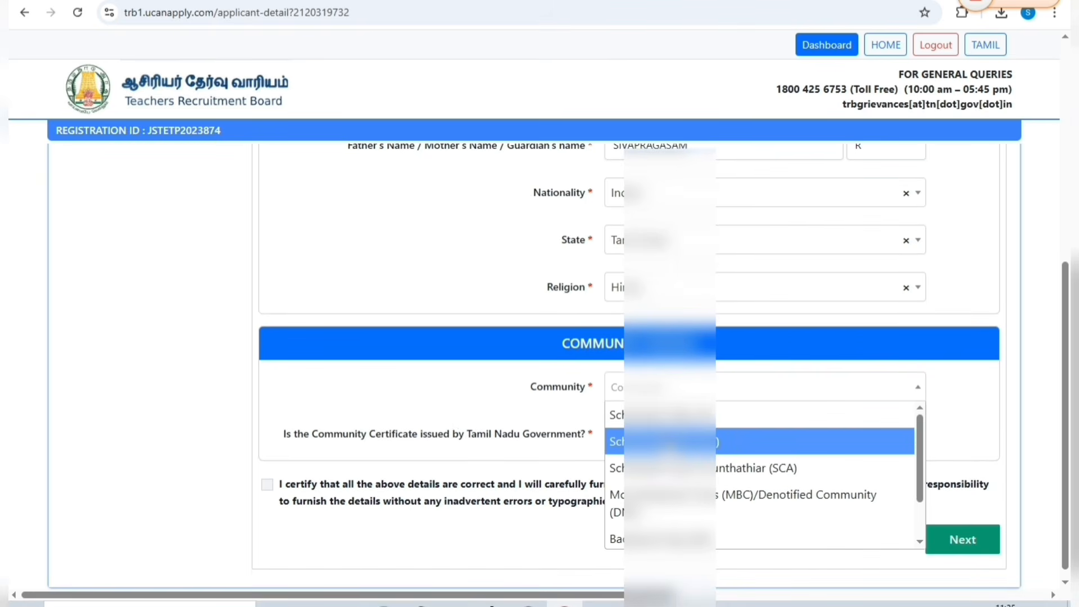
left_click(663, 442)
left_click(520, 374)
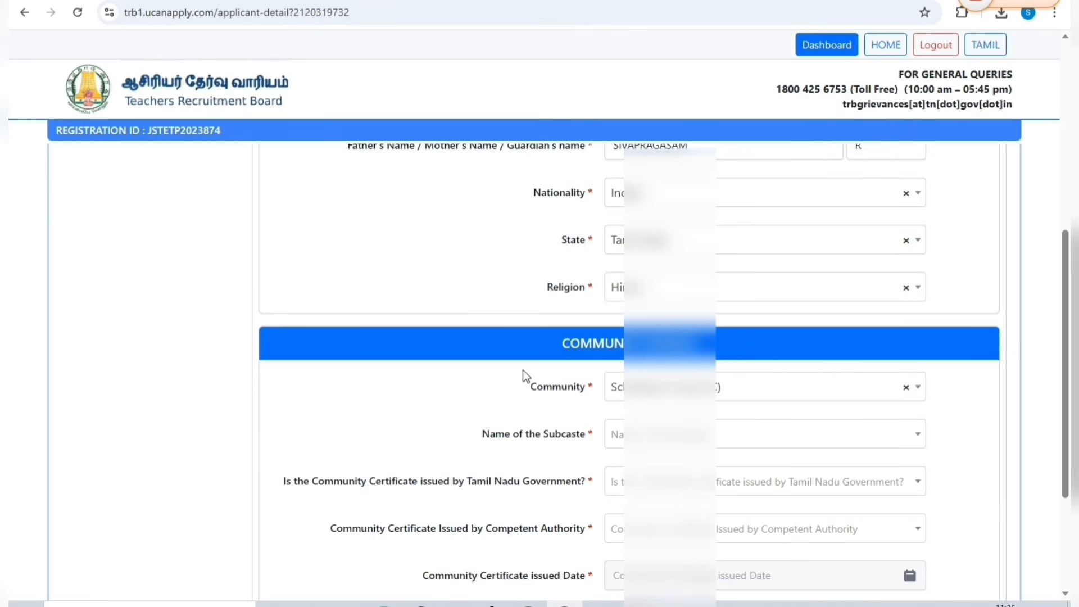
scroll(522, 371, "down", 3)
left_click(703, 288)
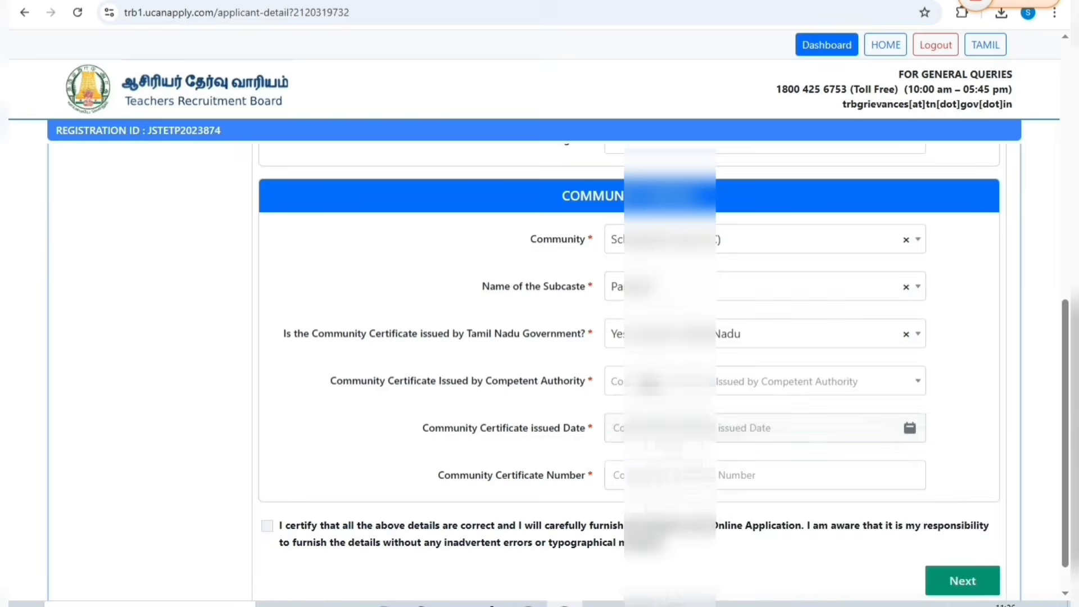
Set the certificate issuing authority to the Tahsildar of native taluk.
left_click(655, 381)
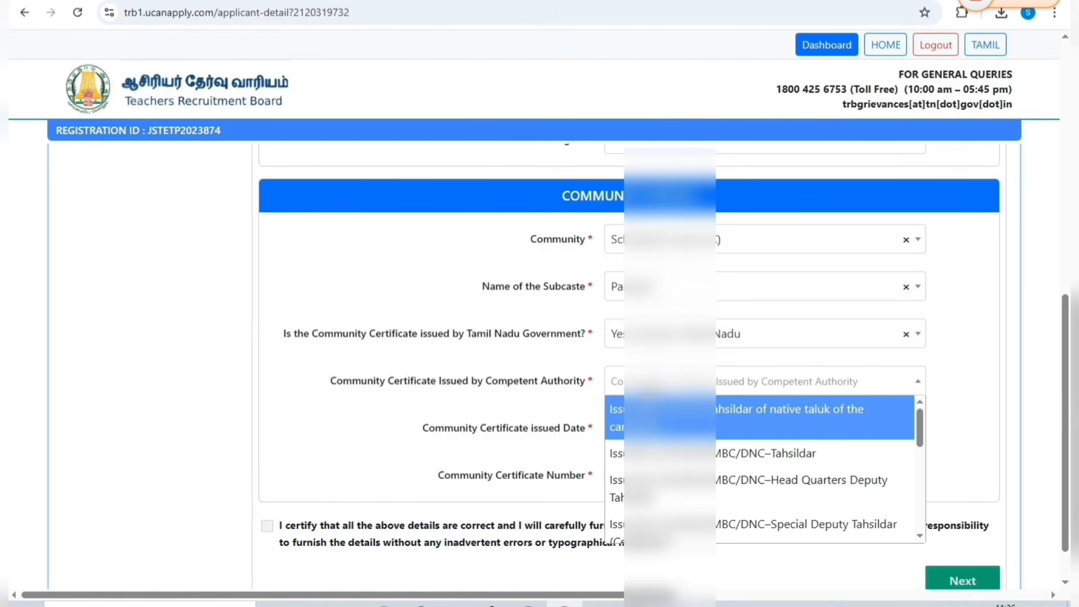
scroll(728, 502, "up", 3)
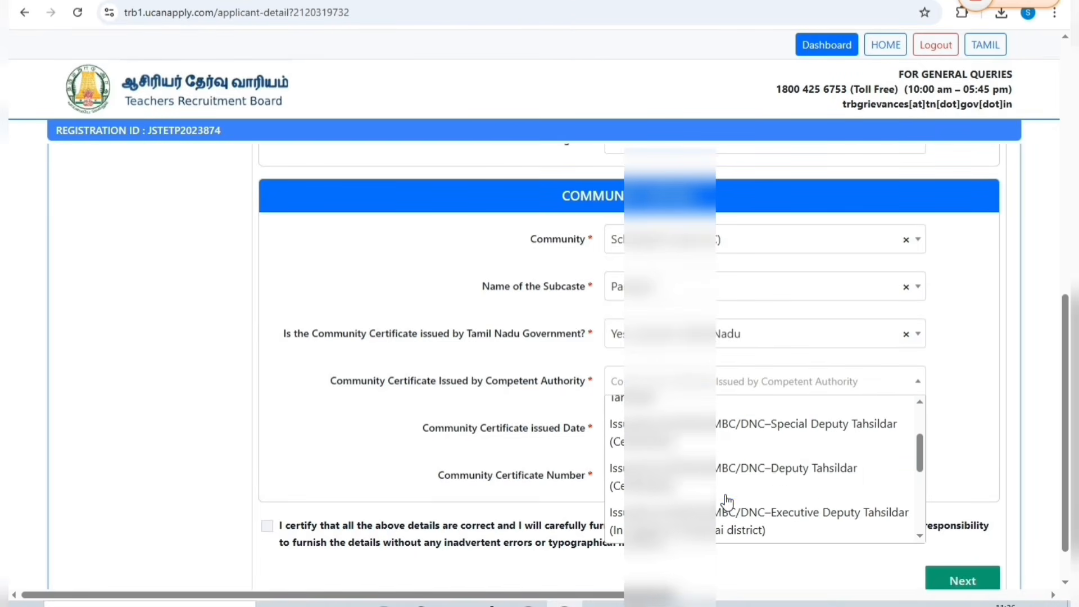
scroll(728, 502, "up", 1)
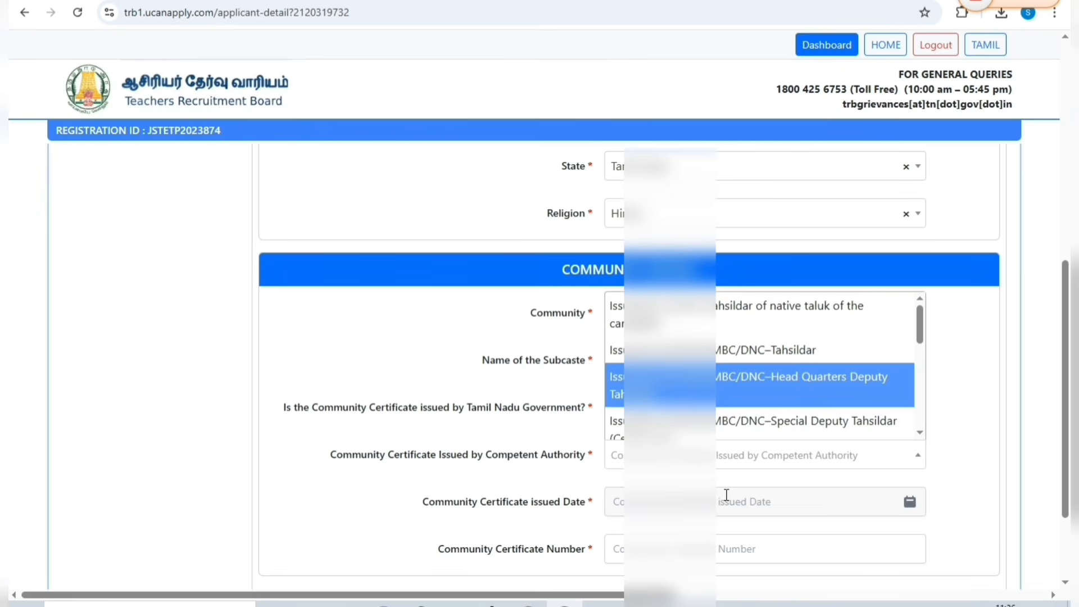
left_click(700, 317)
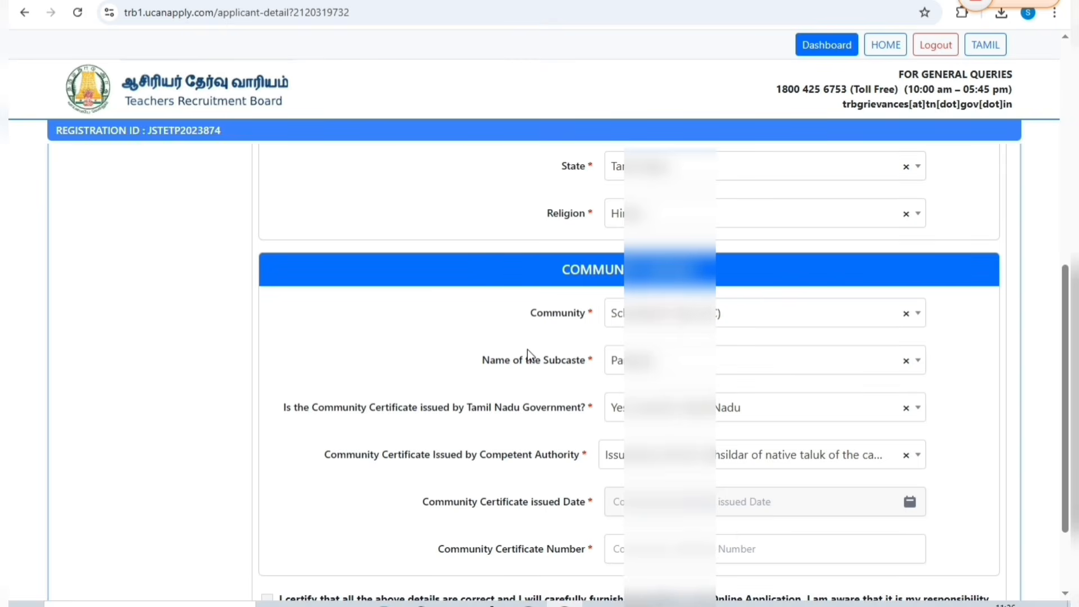
scroll(460, 343, "down", 2)
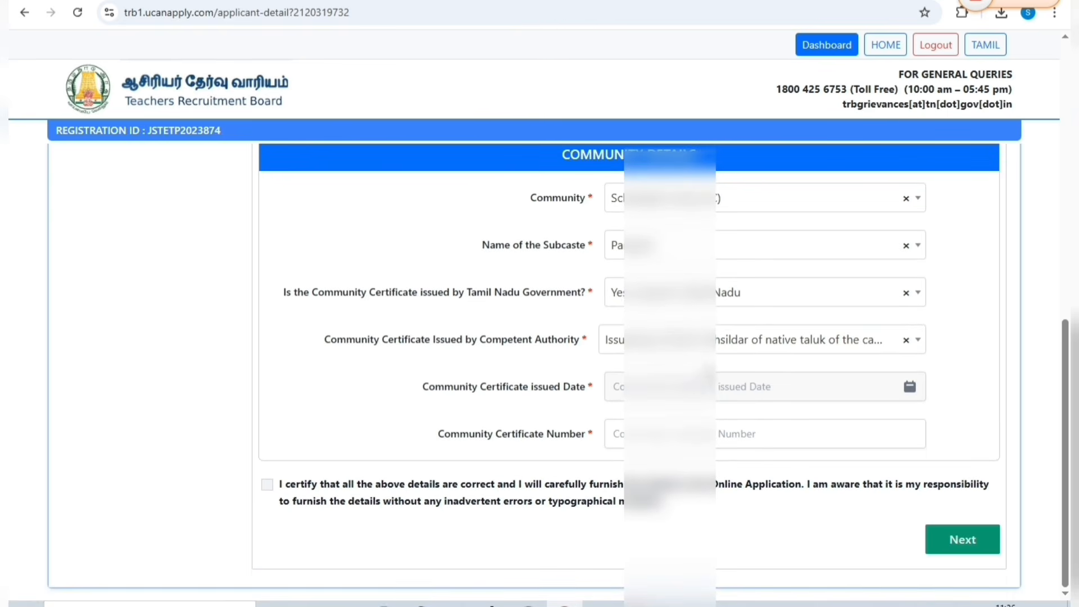
Set the community certificate issue date to a day in July 2015.
left_click(749, 385)
left_click(756, 169)
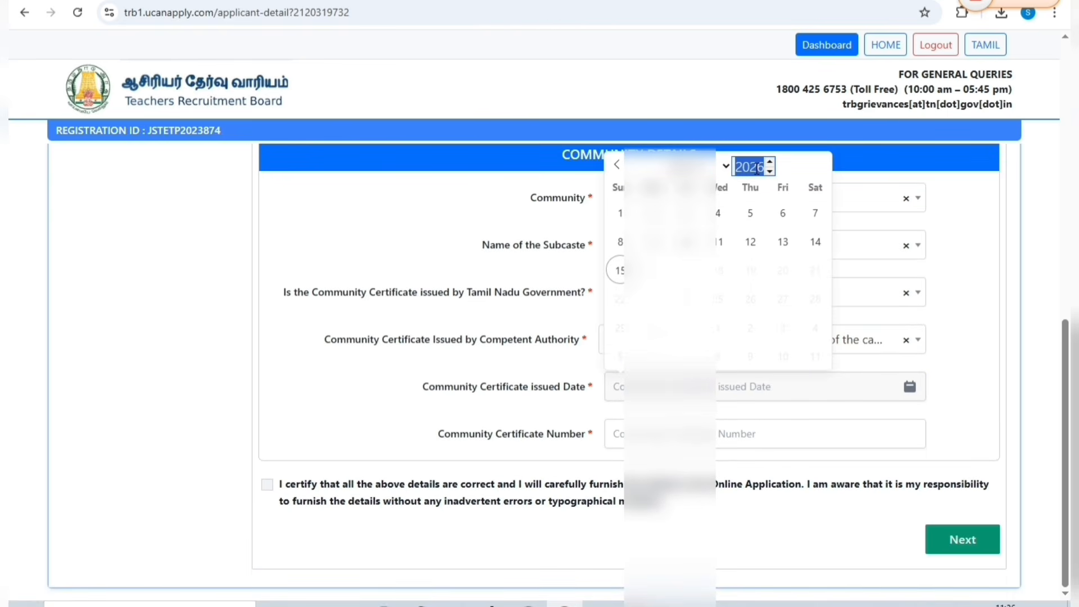
type("2015")
left_click(721, 175)
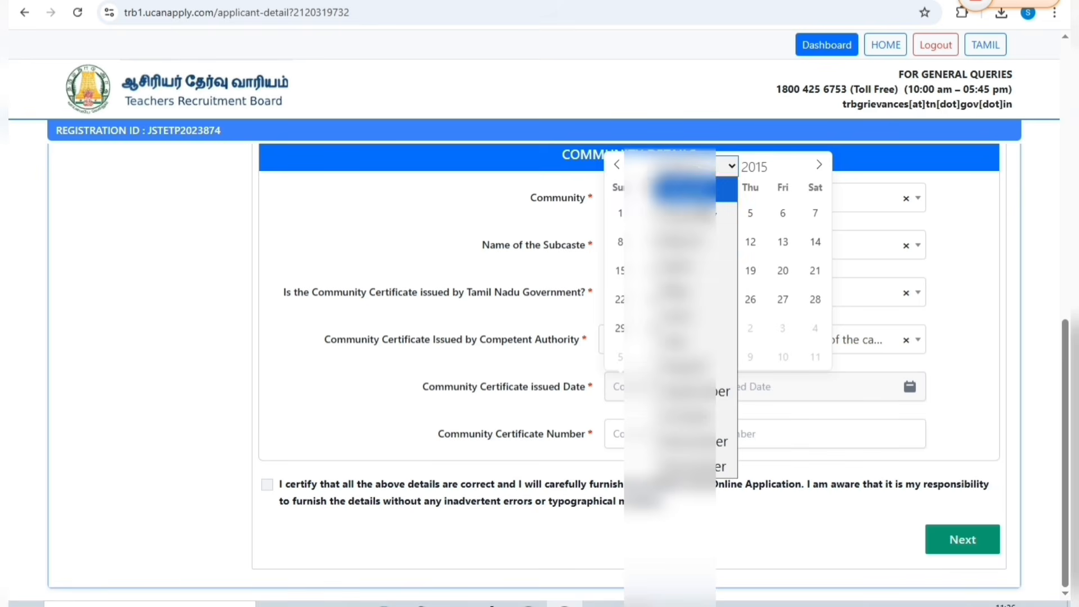
left_click(689, 334)
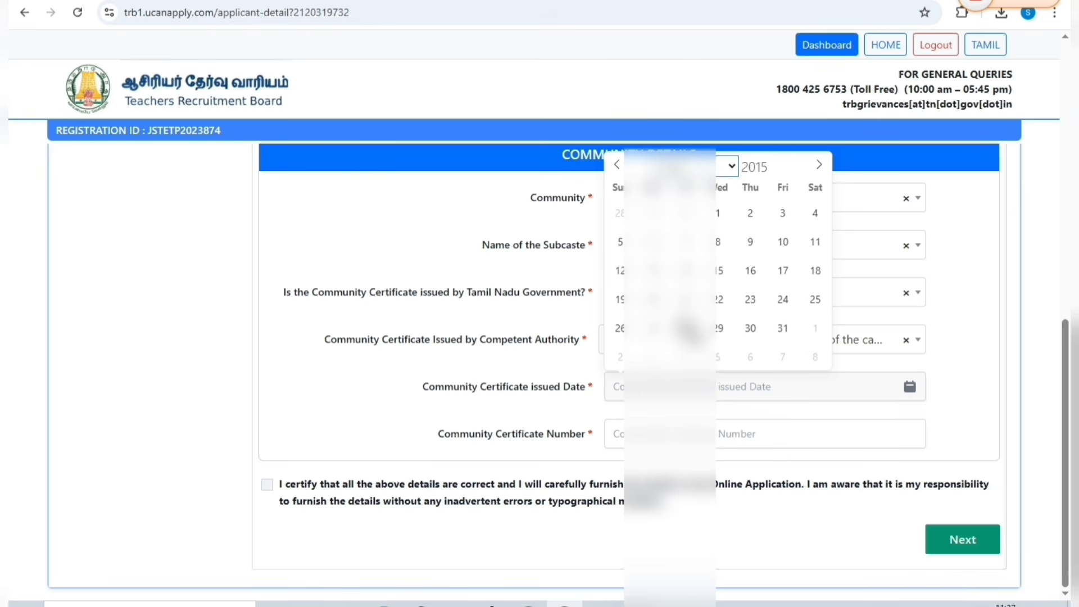
left_click(653, 243)
left_click(654, 435)
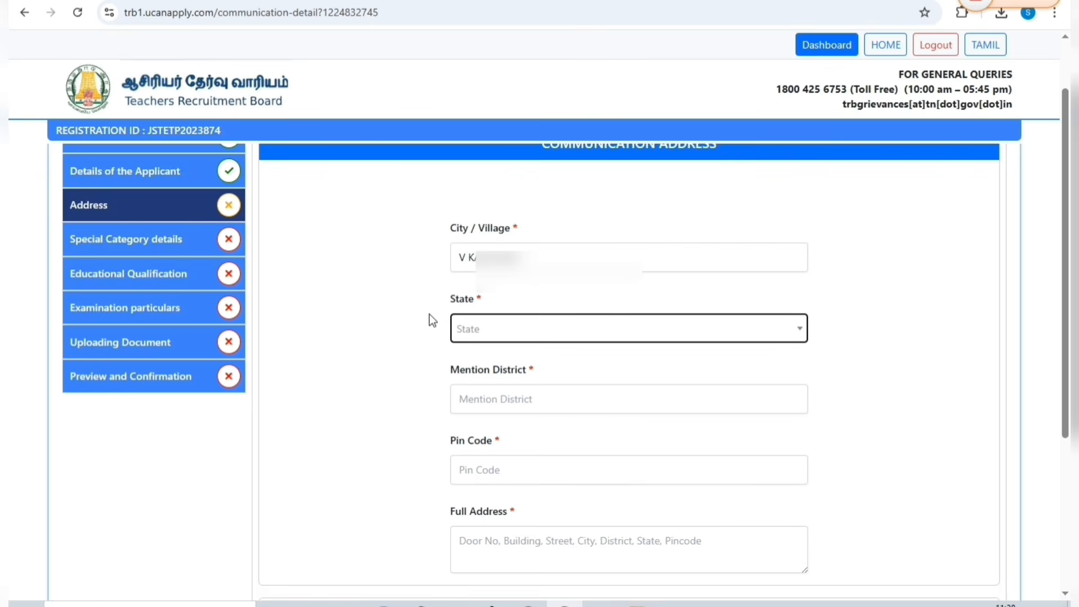
Select state Tamil Nadu and district Perambalur, and enter the pin code.
left_click(481, 340)
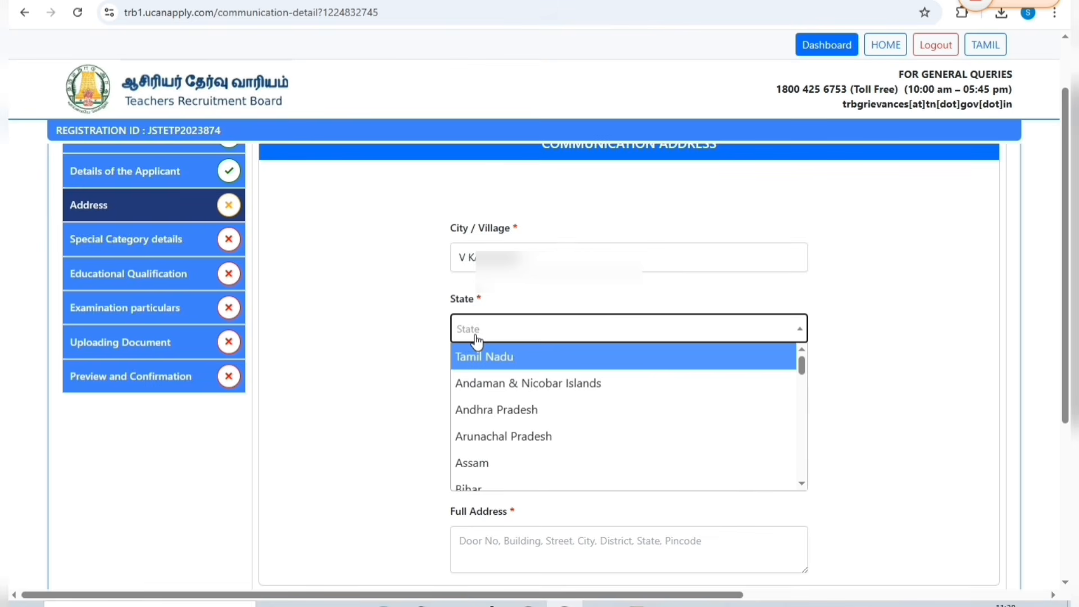
left_click(494, 366)
left_click(494, 400)
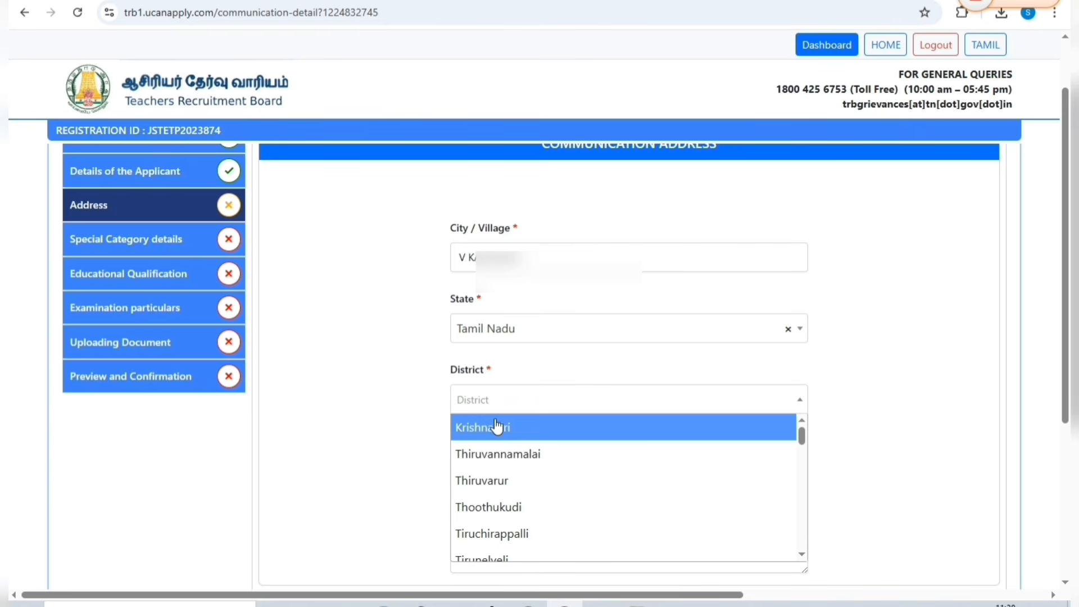
left_click(490, 403)
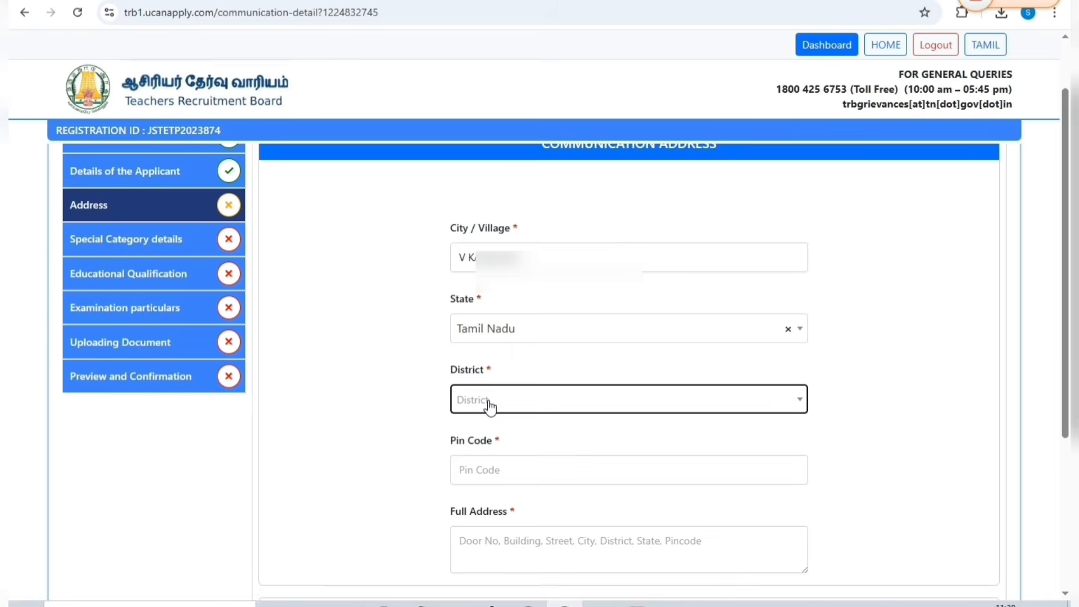
left_click(485, 402)
left_click(498, 434)
left_click(506, 469)
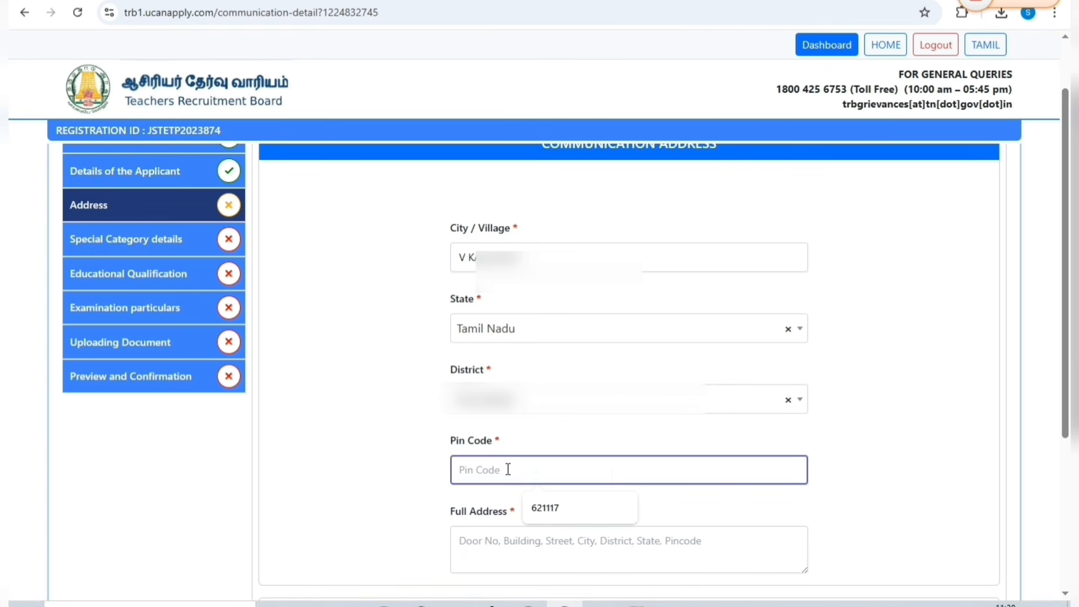
type("6")
Enter the full postal address, accept the declaration and submit the address.
left_click(465, 540)
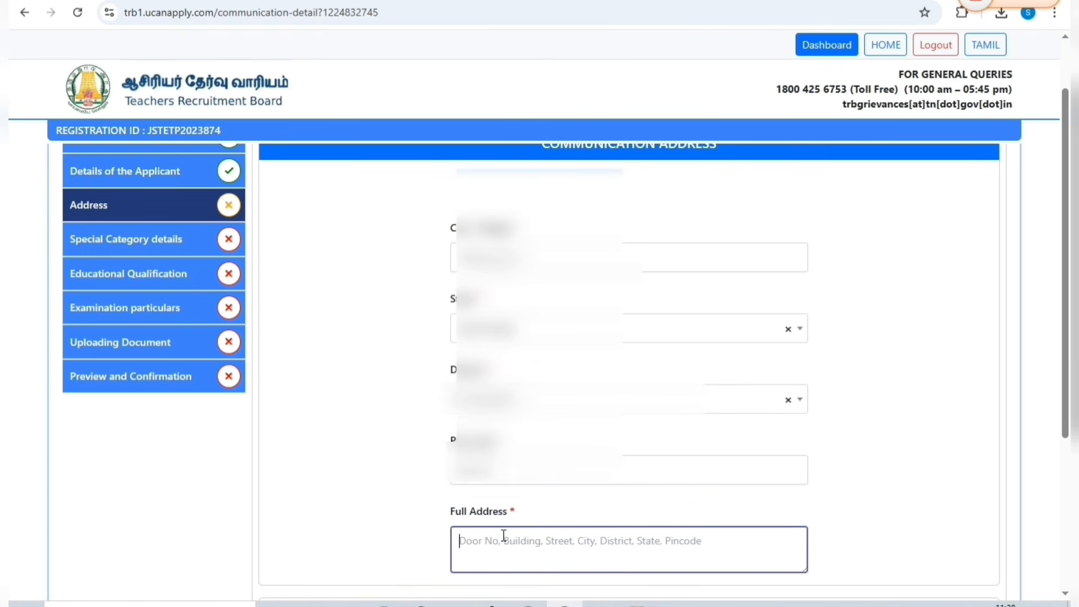
scroll(378, 520, "down", 1)
scroll(378, 520, "down", 2)
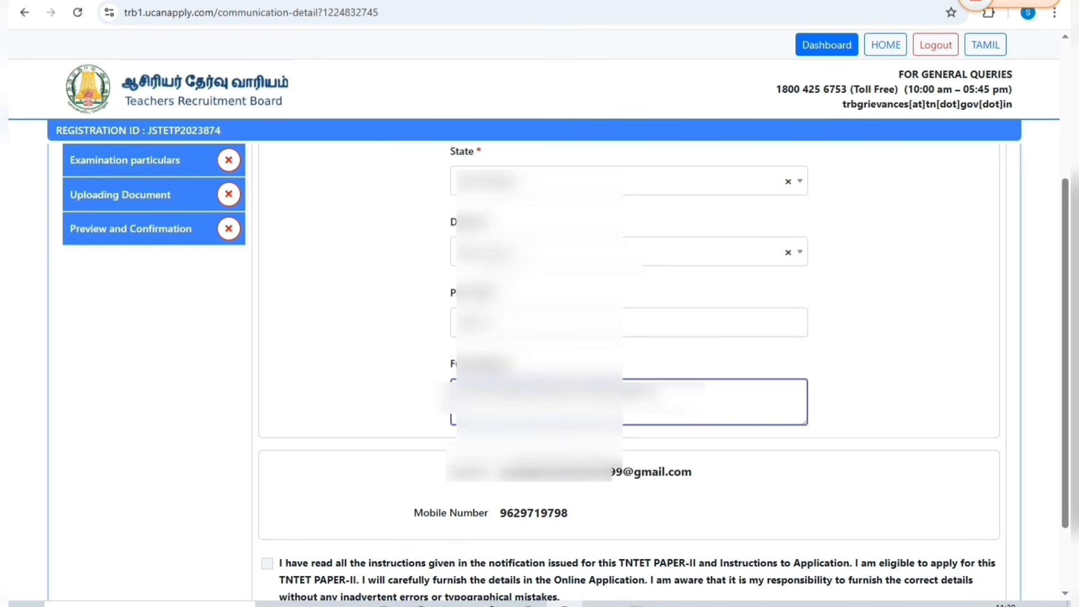
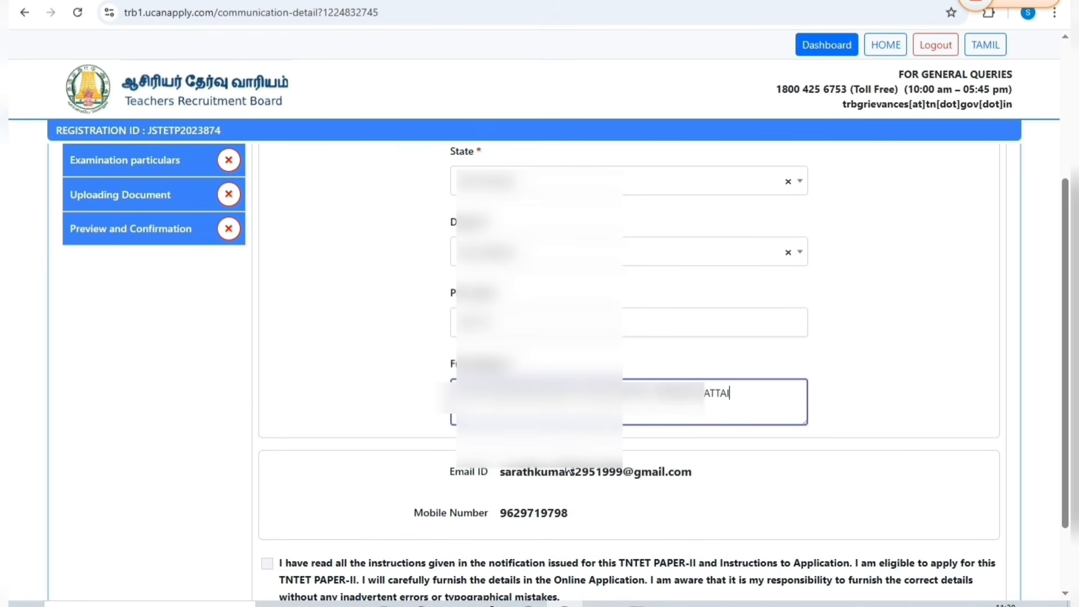
scroll(337, 472, "down", 2)
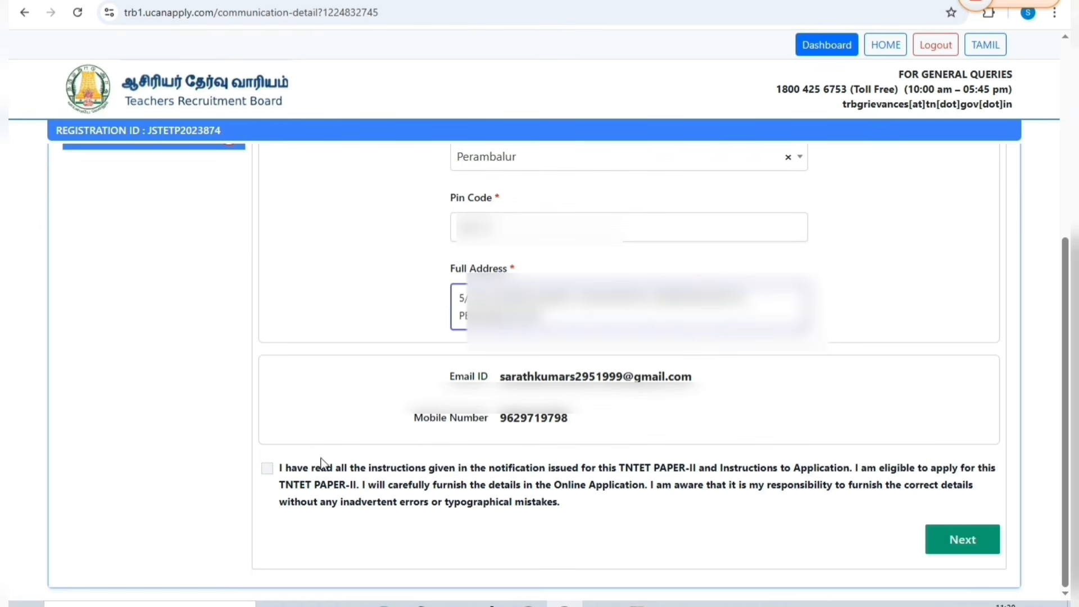
left_click(276, 472)
left_click(944, 540)
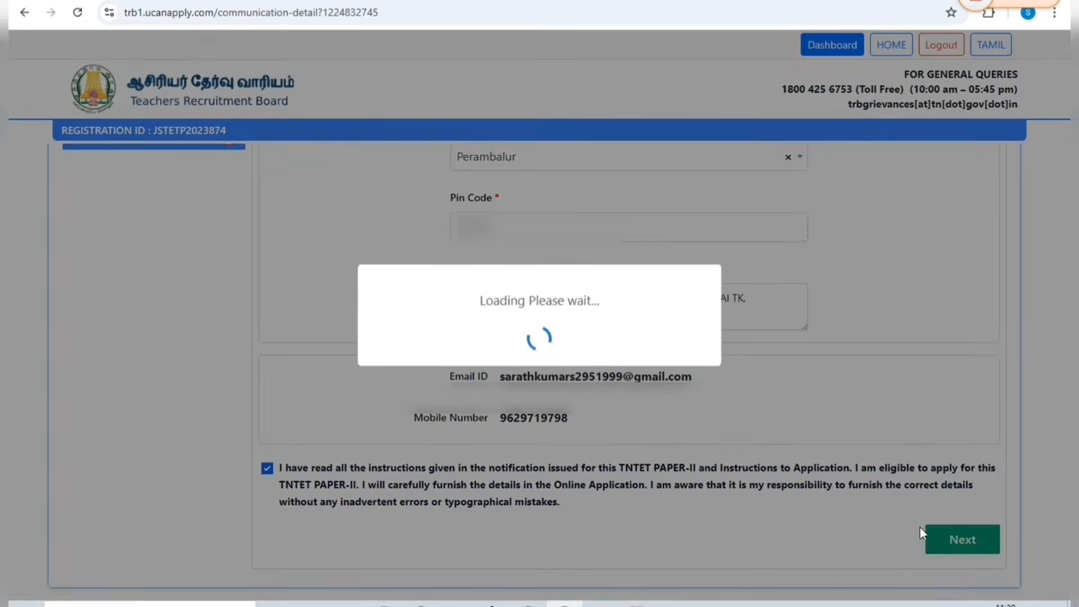
Declare that no special category applies, accept the declaration and submit.
left_click(658, 275)
left_click(647, 322)
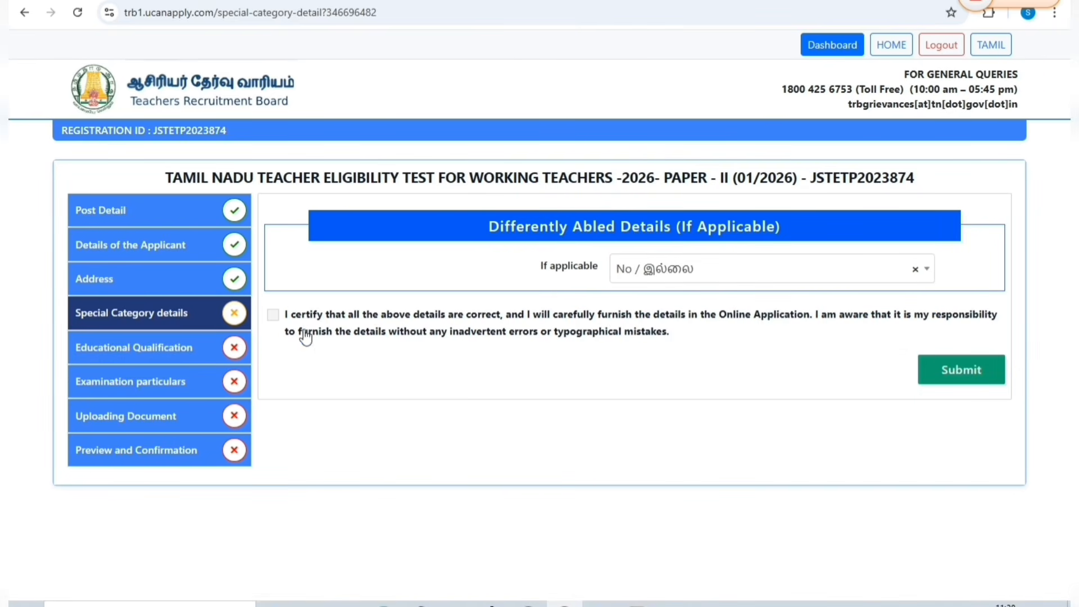
left_click(275, 315)
left_click(966, 375)
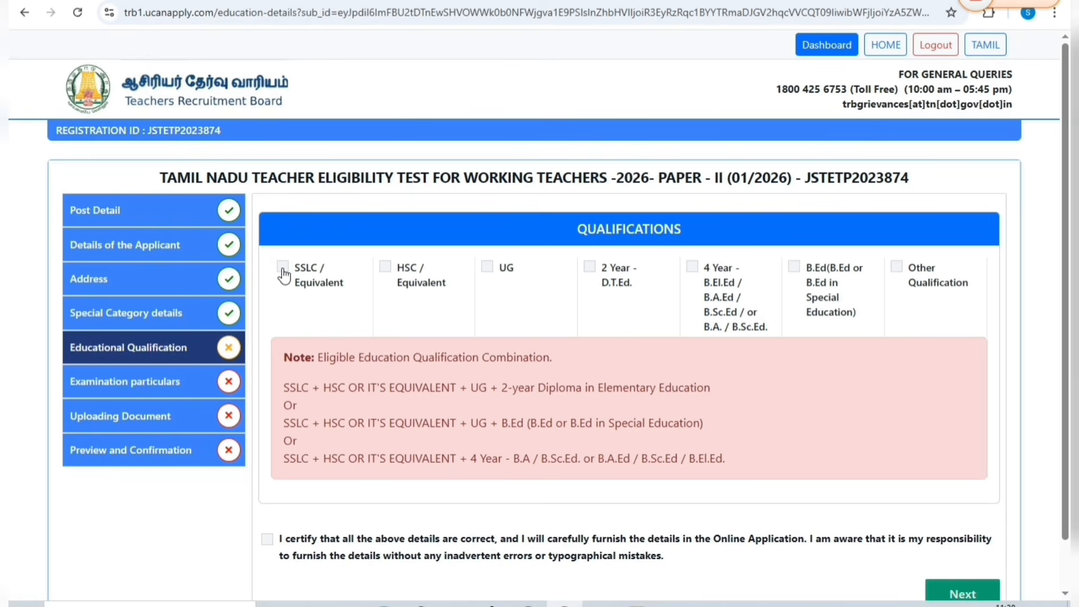
Tick SSLC, HSC, UG and B.Ed as educational qualifications.
left_click(282, 267)
left_click(386, 269)
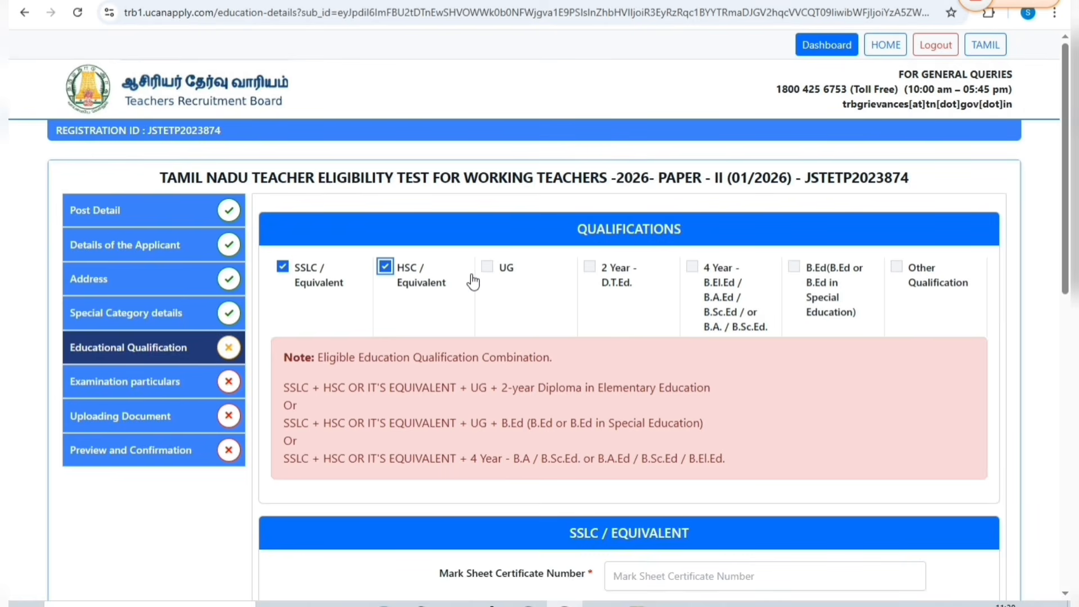
left_click(487, 268)
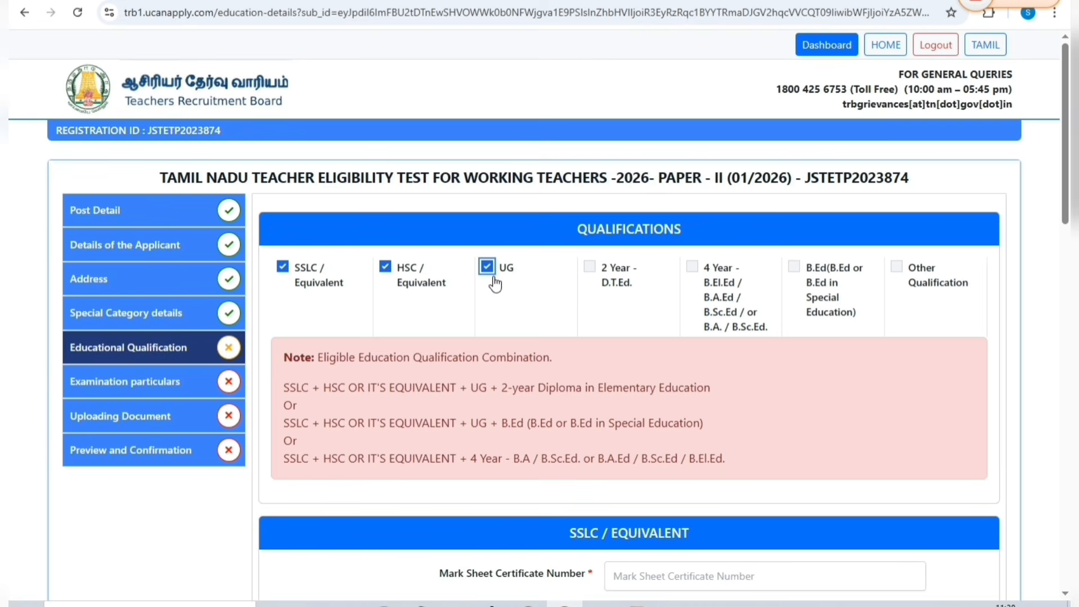
left_click(795, 267)
scroll(450, 309, "down", 5)
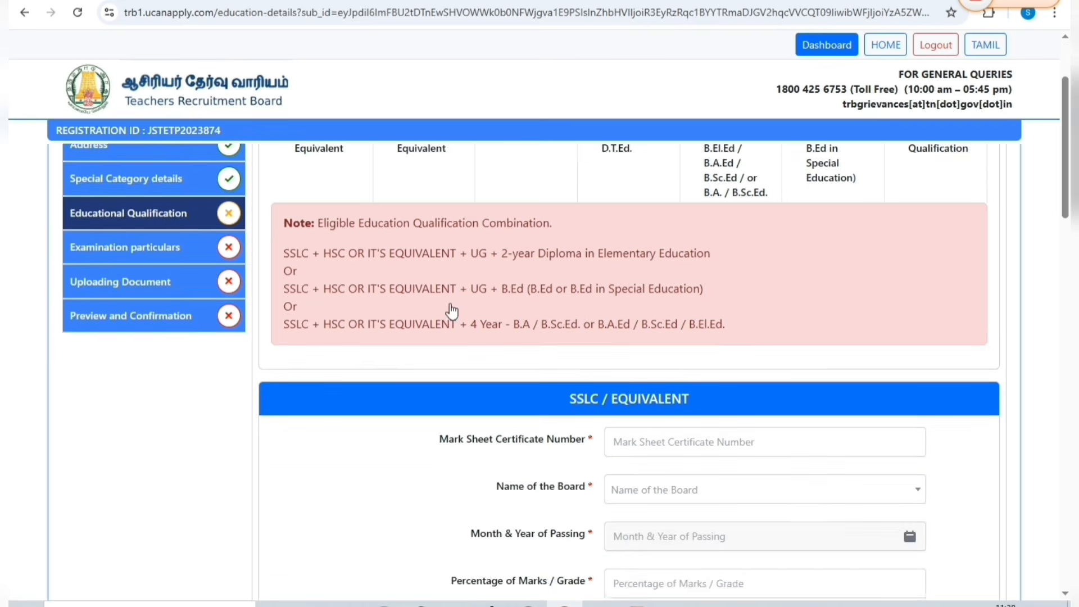
Enter the SSLC mark sheet number and set its passing date to March 2015.
left_click(697, 280)
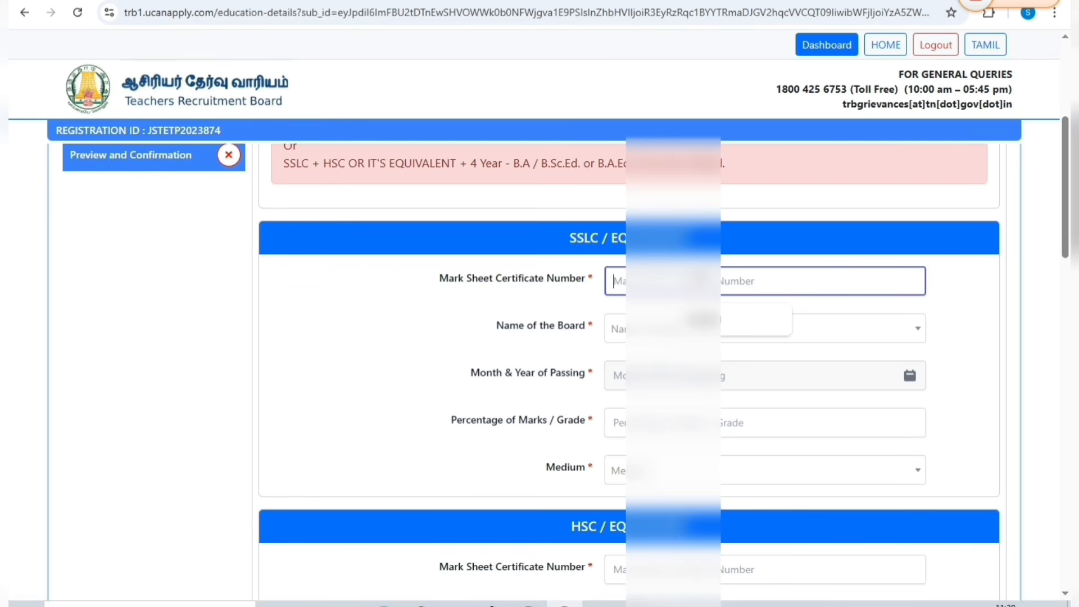
type("51")
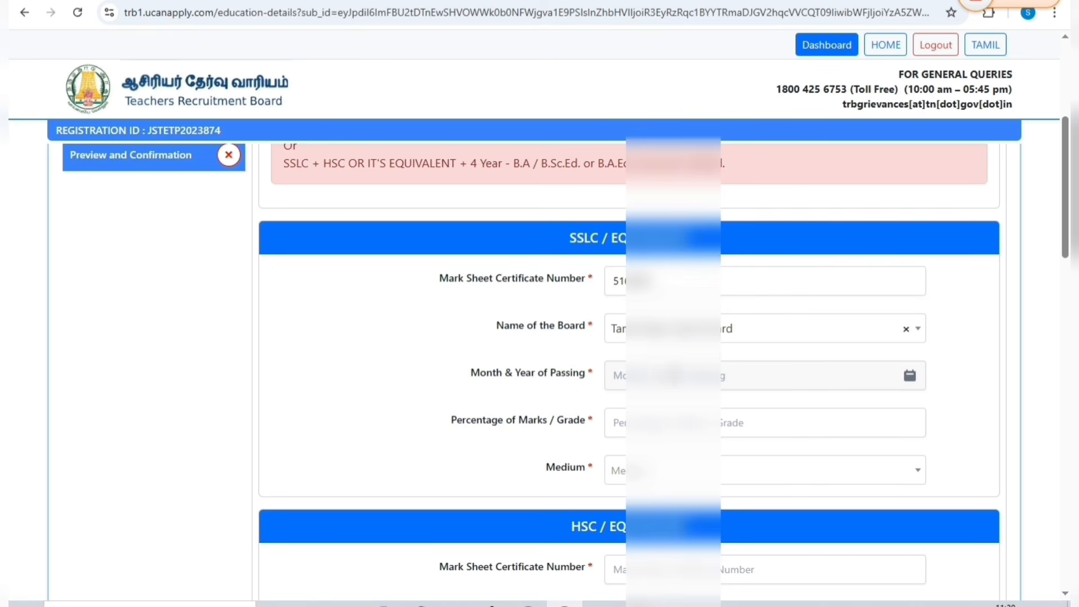
left_click(680, 376)
left_click(710, 408)
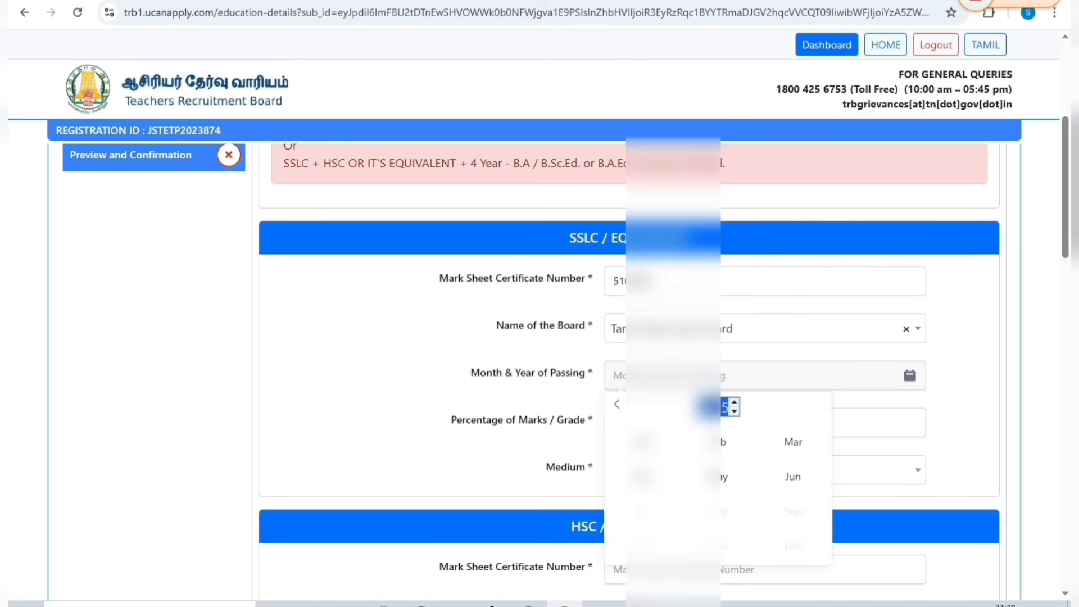
type("2015")
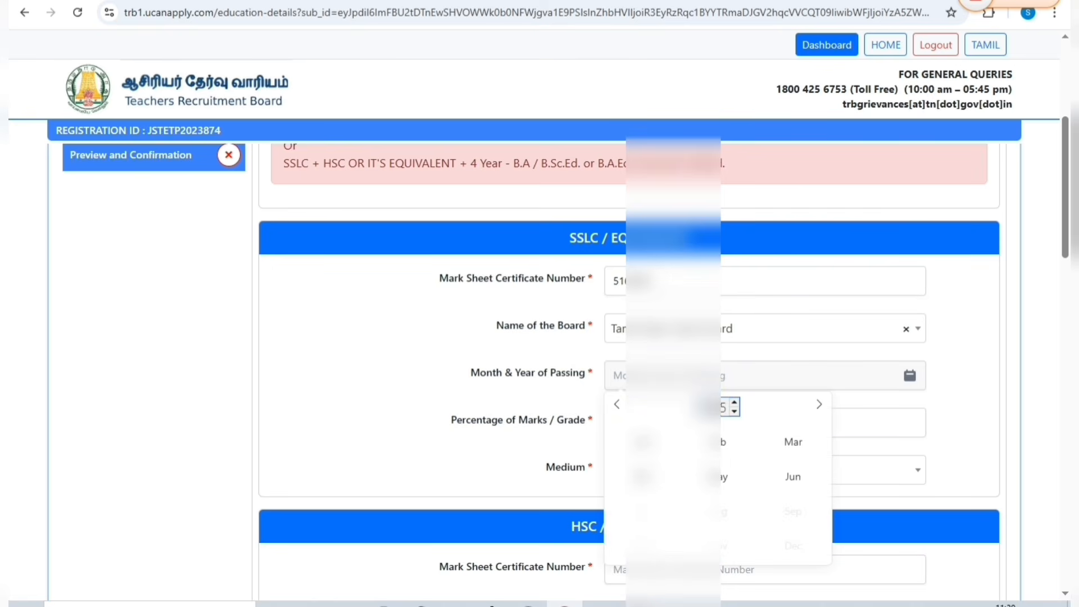
left_click(796, 444)
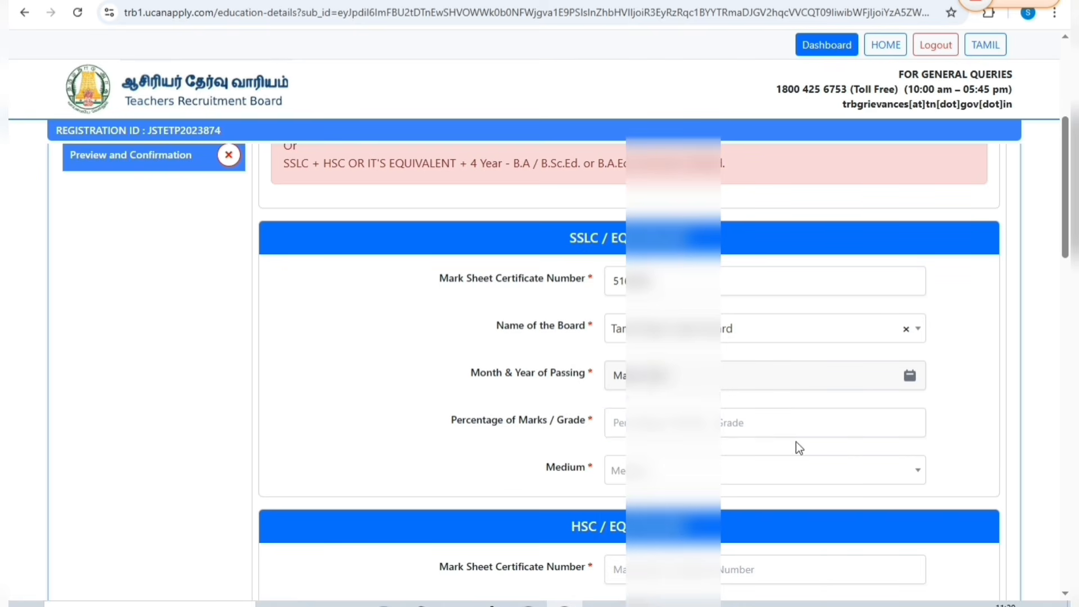
key("Tab")
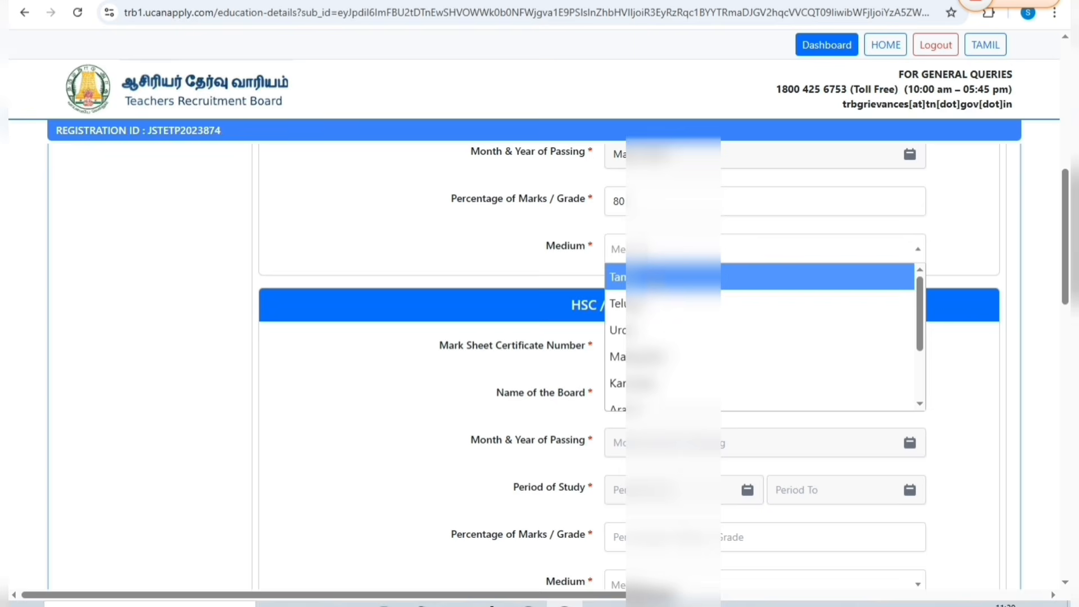
Choose Tamil as the SSLC medium of instruction.
left_click(652, 281)
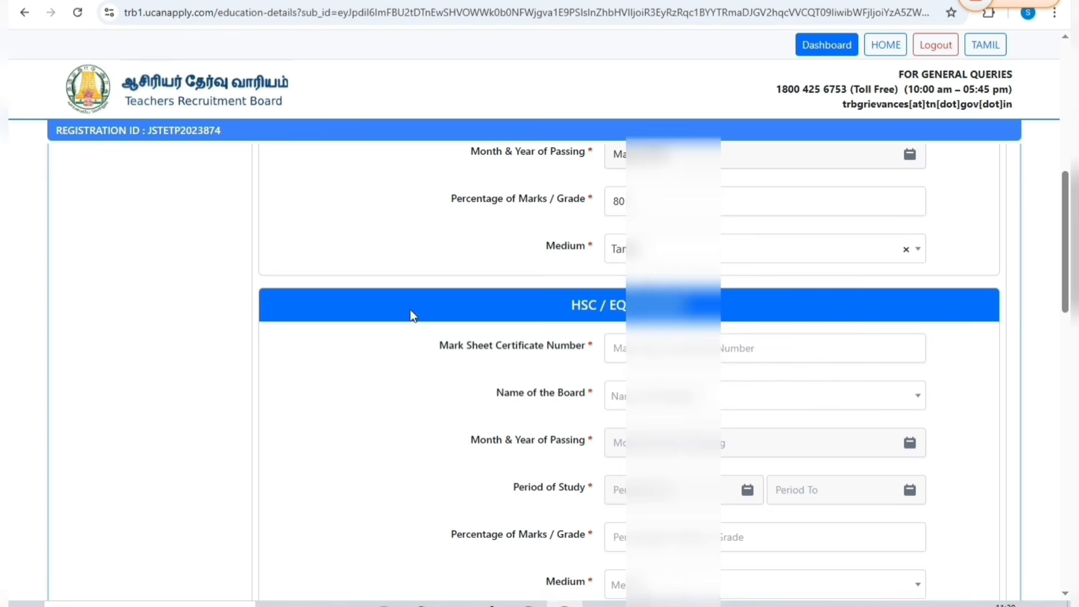
scroll(413, 314, "down", 3)
scroll(644, 287, "up", 2)
left_click(647, 273)
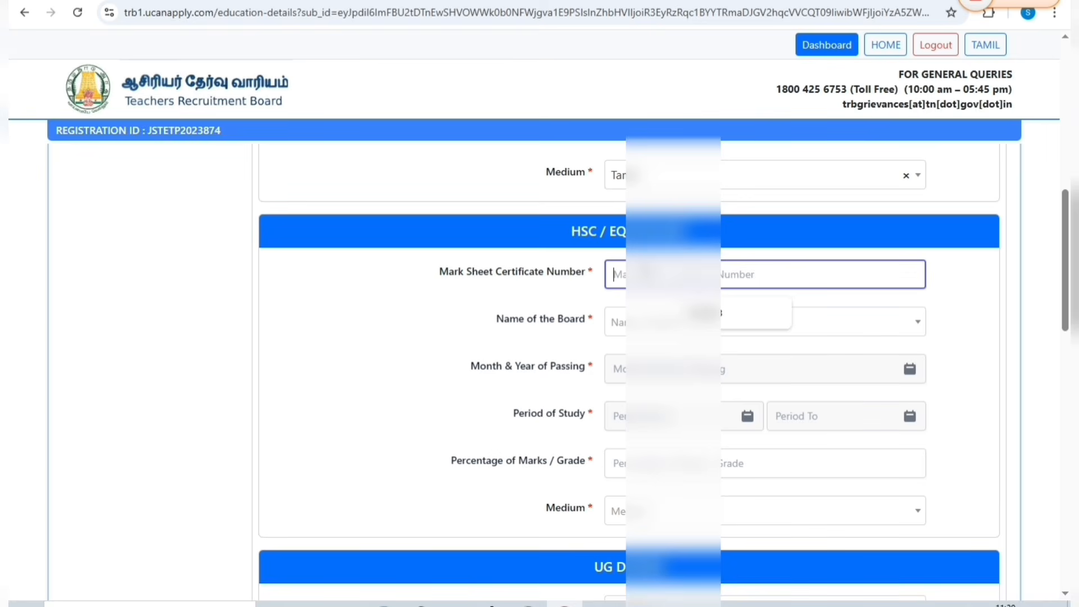
Enter the HSC mark sheet number, choose the first board, and set passing date to March 2017.
type("120")
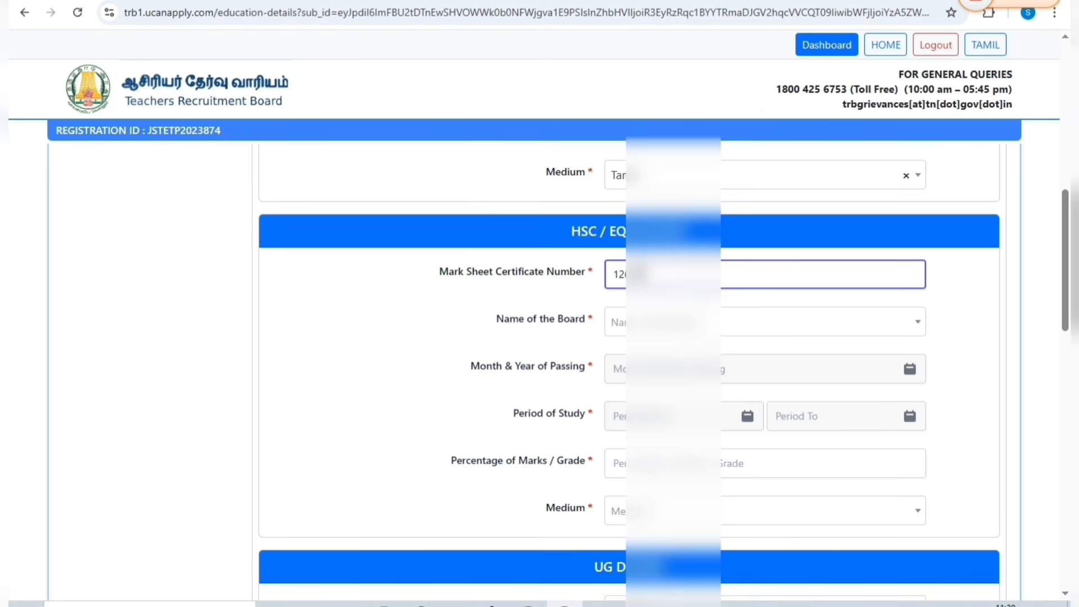
type("0")
left_click(646, 326)
left_click(652, 357)
left_click(664, 371)
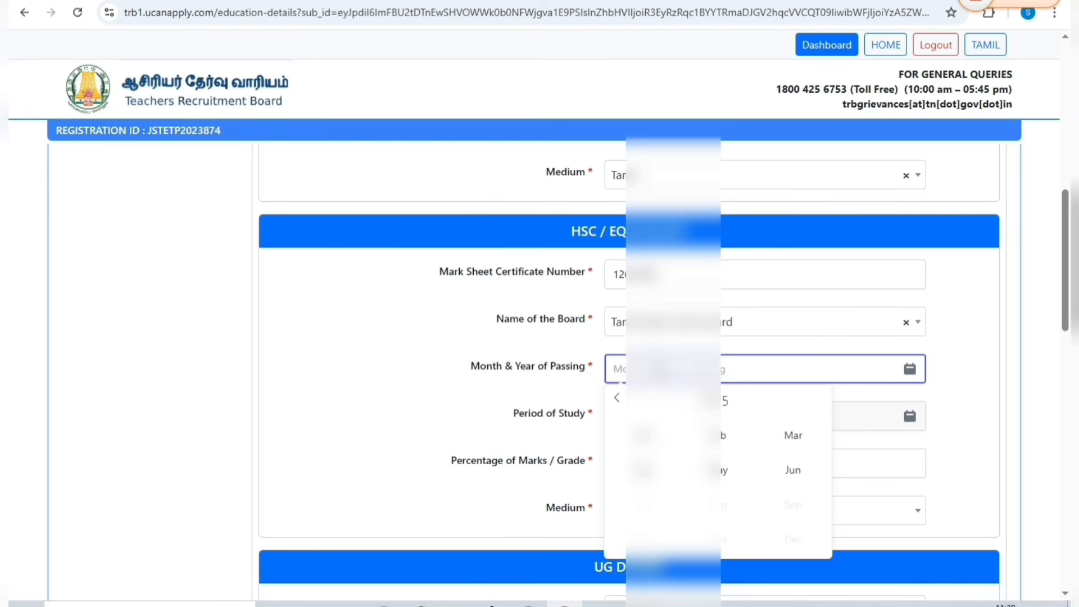
double_click(725, 401)
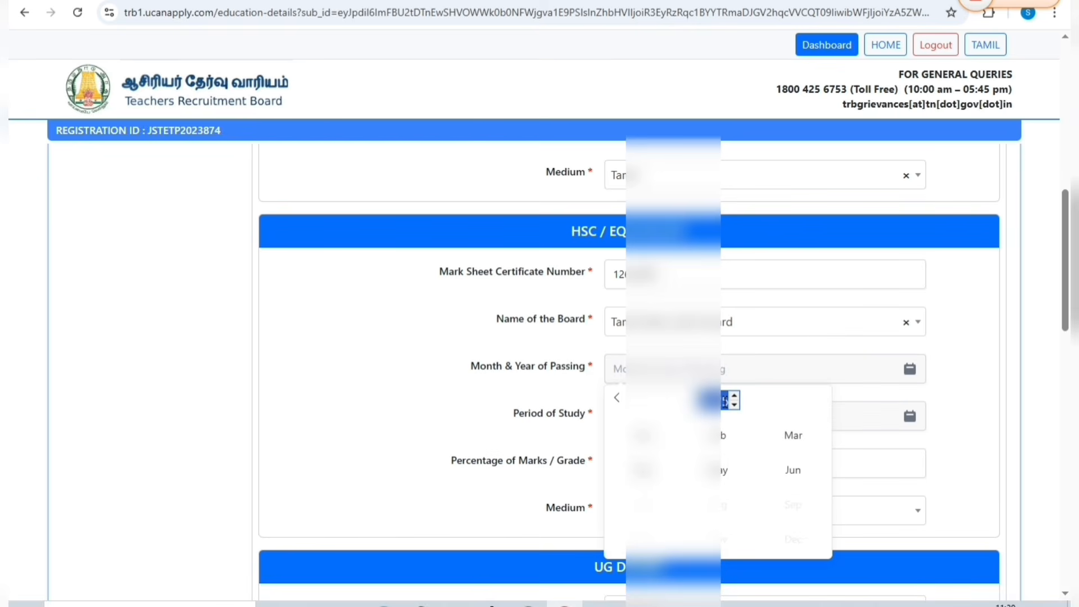
type("2017")
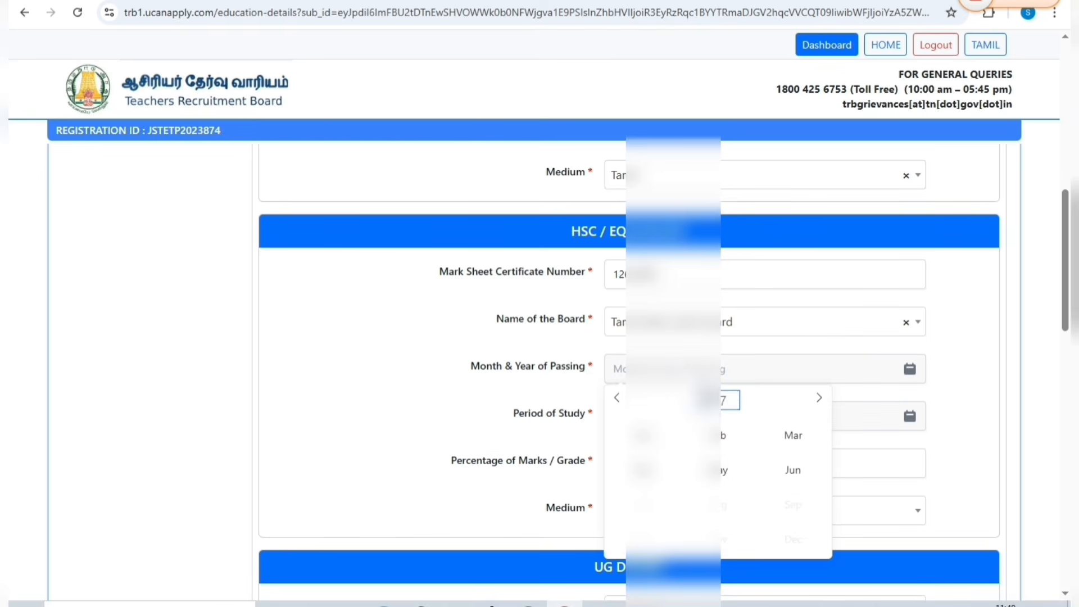
left_click(790, 436)
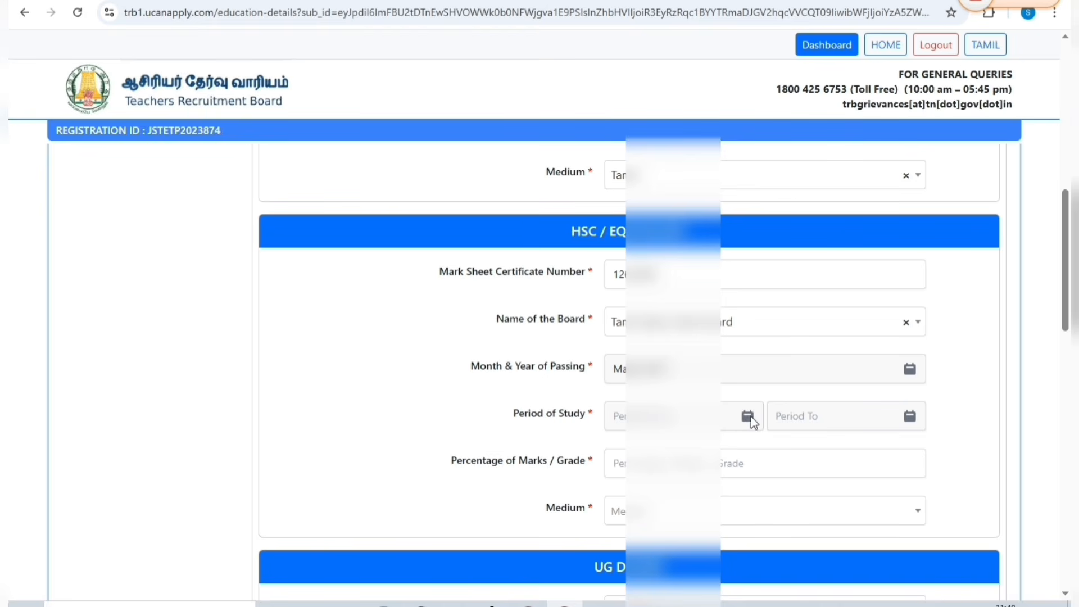
Set the HSC study period from June 2016 to March 2017 and start entering the percentage.
left_click(748, 417)
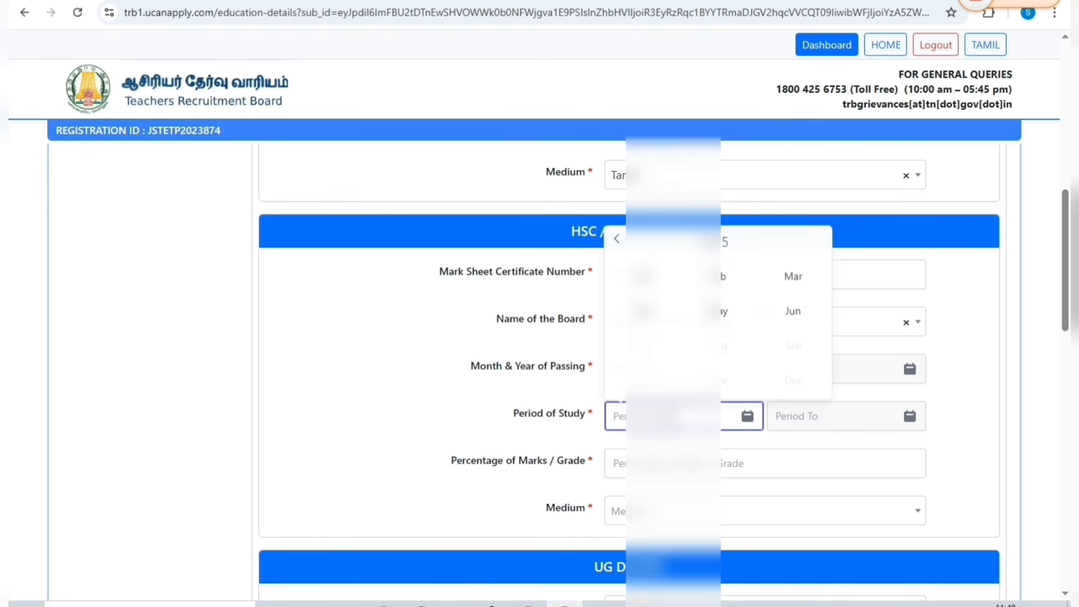
double_click(728, 242)
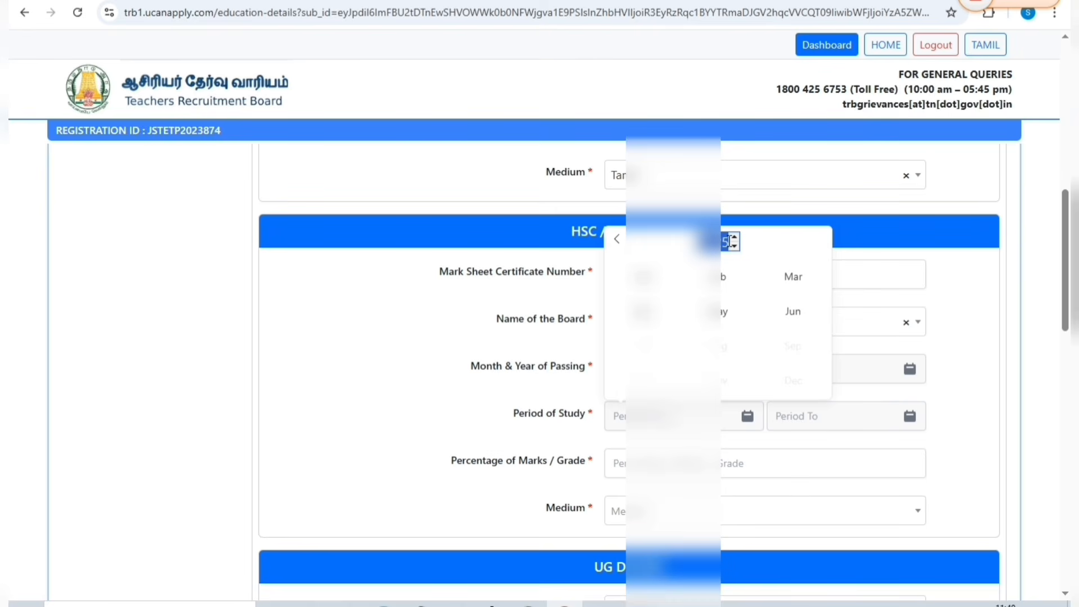
type("2016")
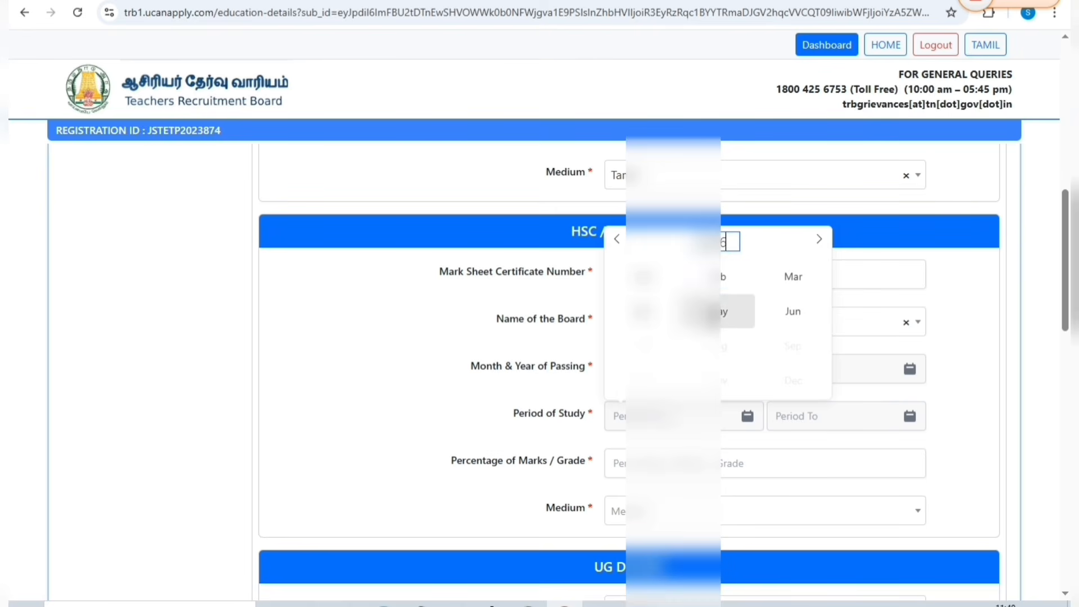
left_click(792, 313)
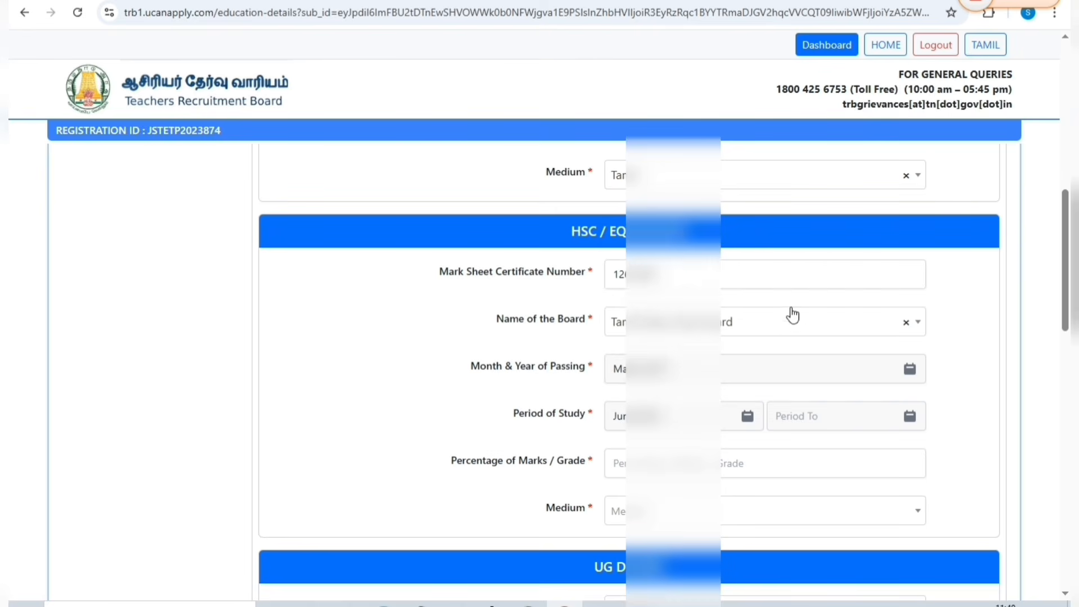
left_click(822, 419)
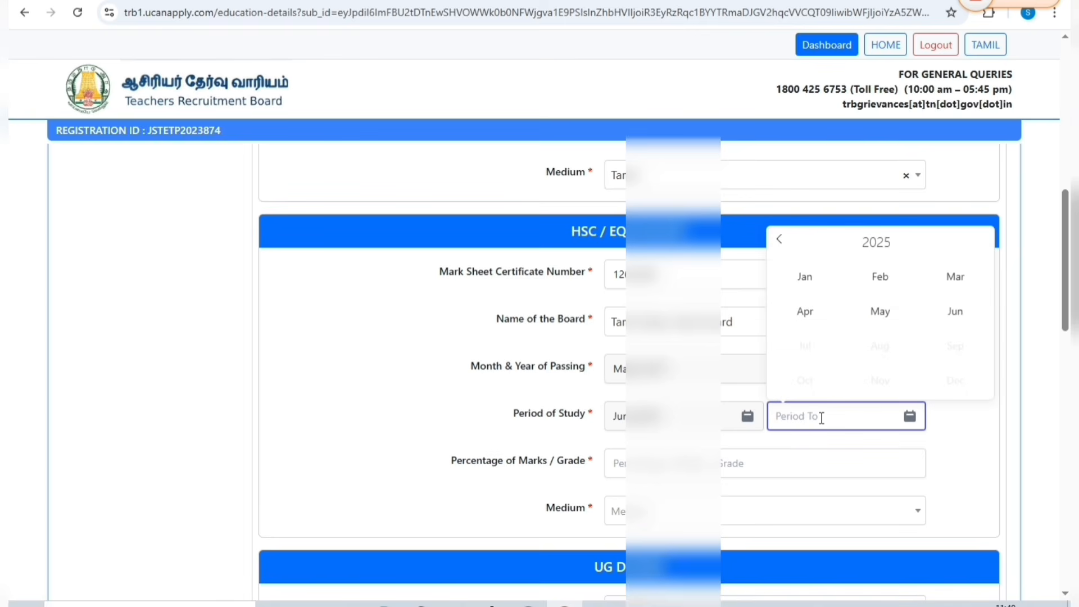
left_click(888, 242)
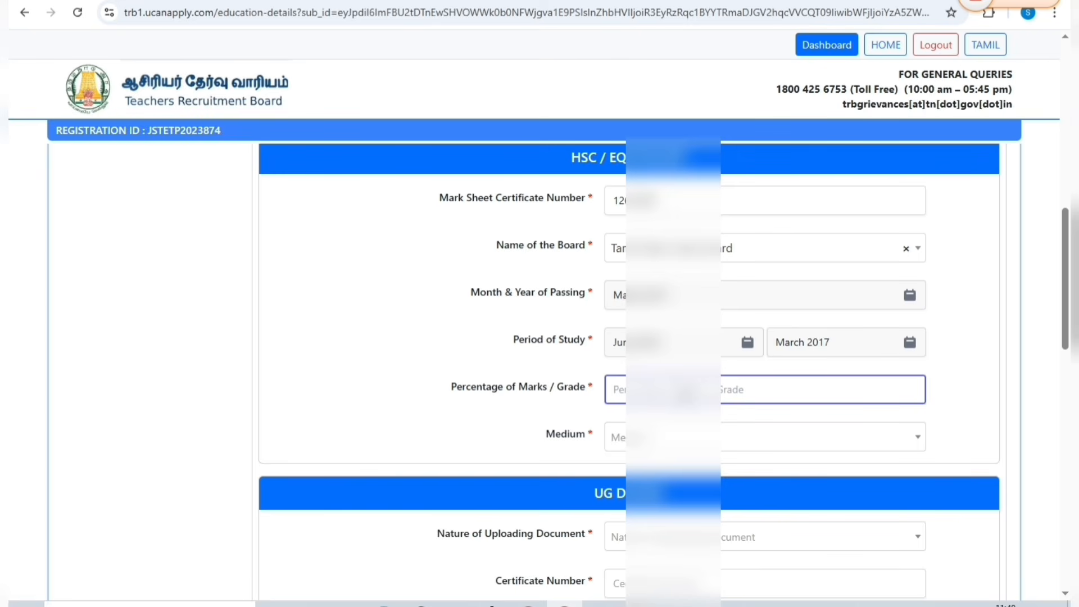
type("71")
scroll(630, 371, "up", 3)
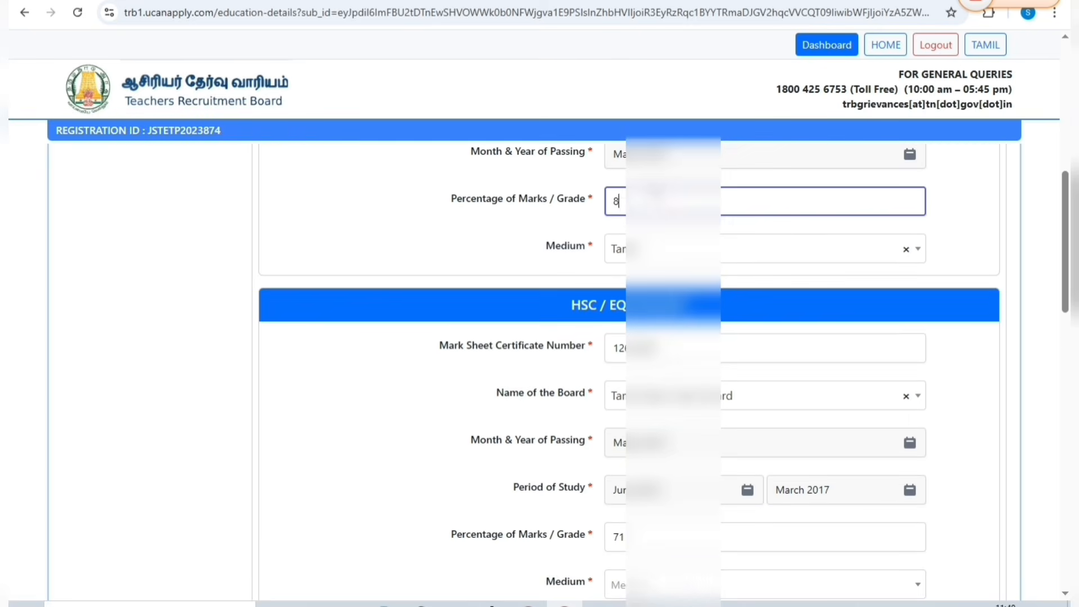
scroll(630, 371, "down", 4)
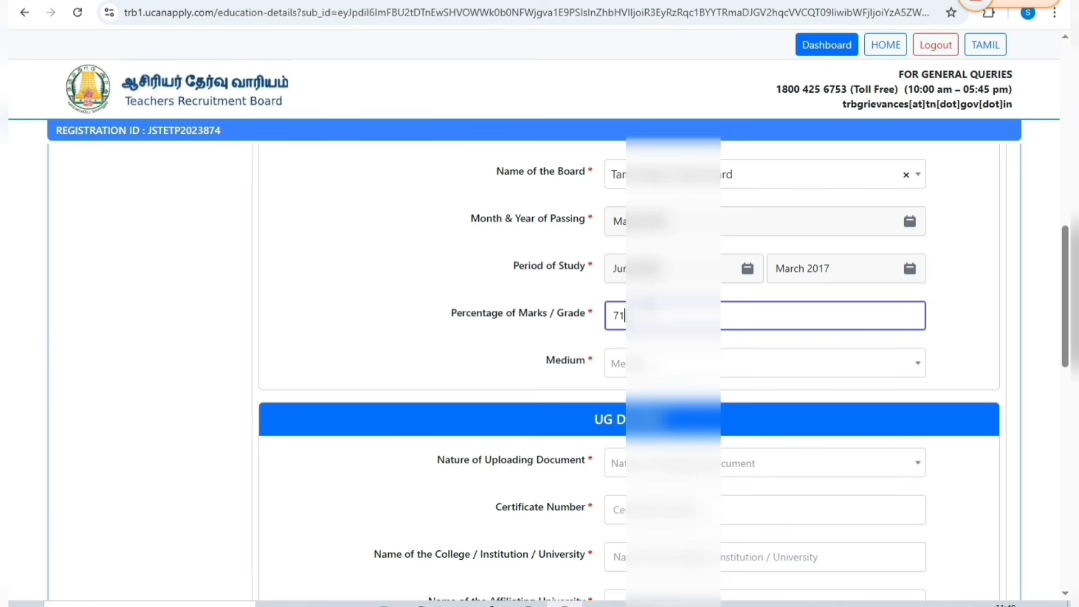
key("BackSpace")
Complete the HSC percentage as 72 and set the HSC medium to Tamil.
type("2")
left_click(656, 372)
left_click(653, 393)
Set the UG document type to the provisional certificate and enter its certificate number.
scroll(562, 316, "down", 4)
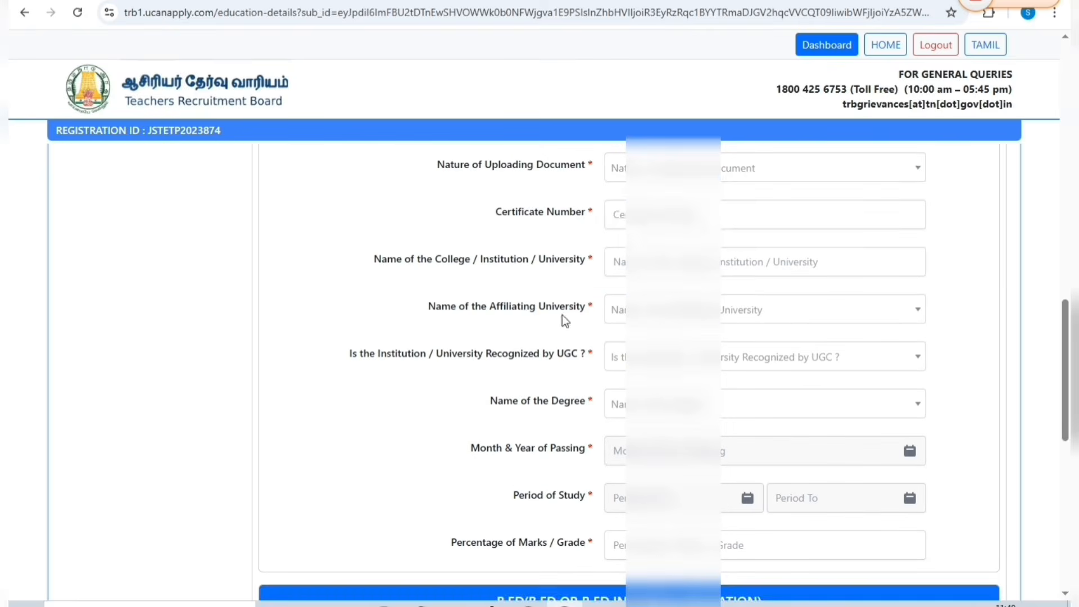
left_click(623, 174)
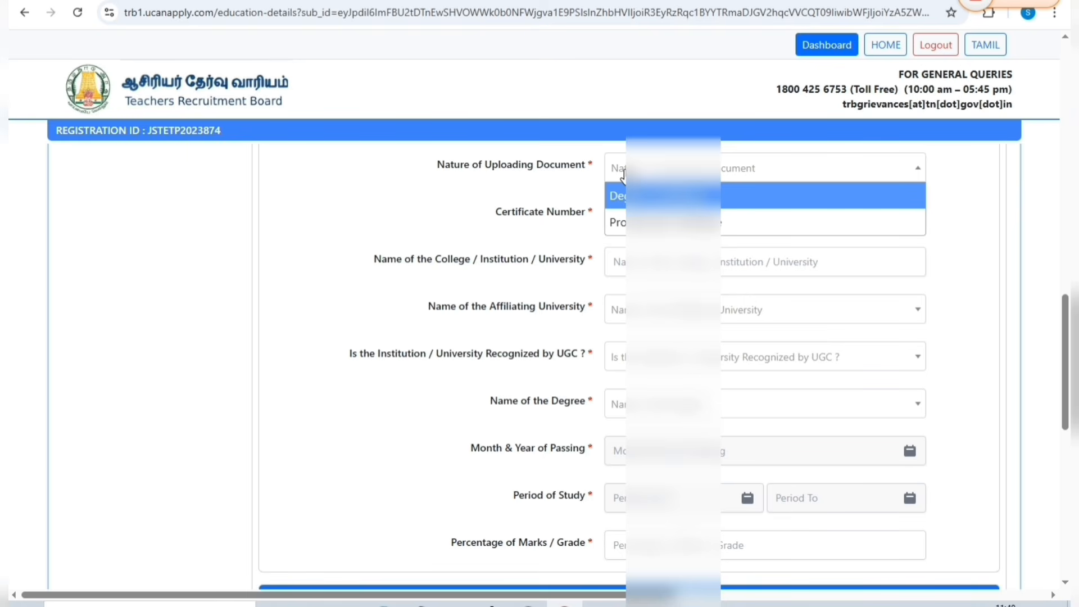
left_click(623, 196)
left_click(658, 171)
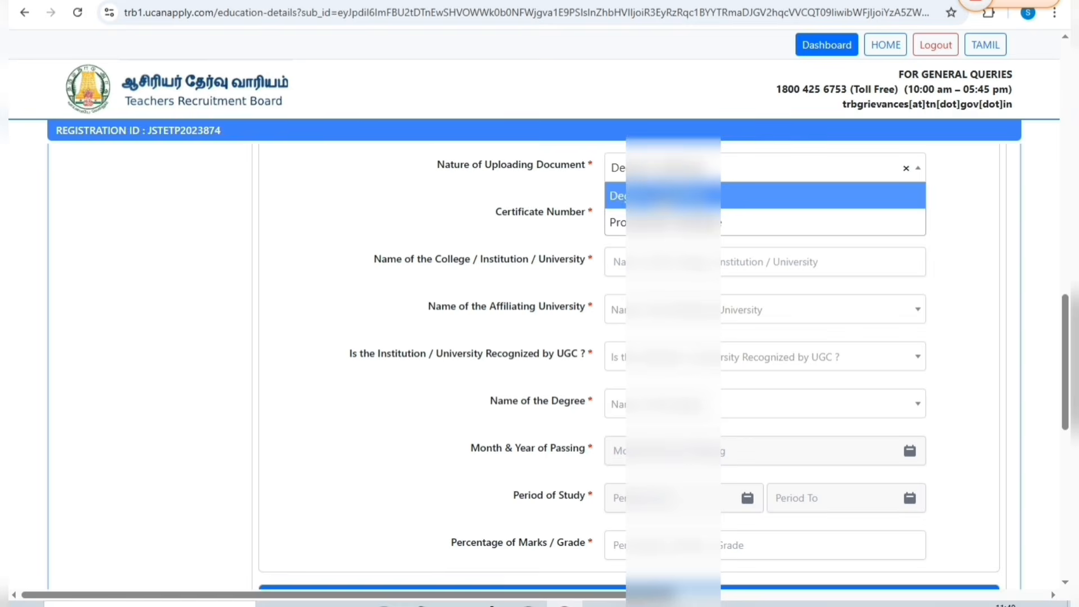
left_click(661, 226)
left_click(660, 221)
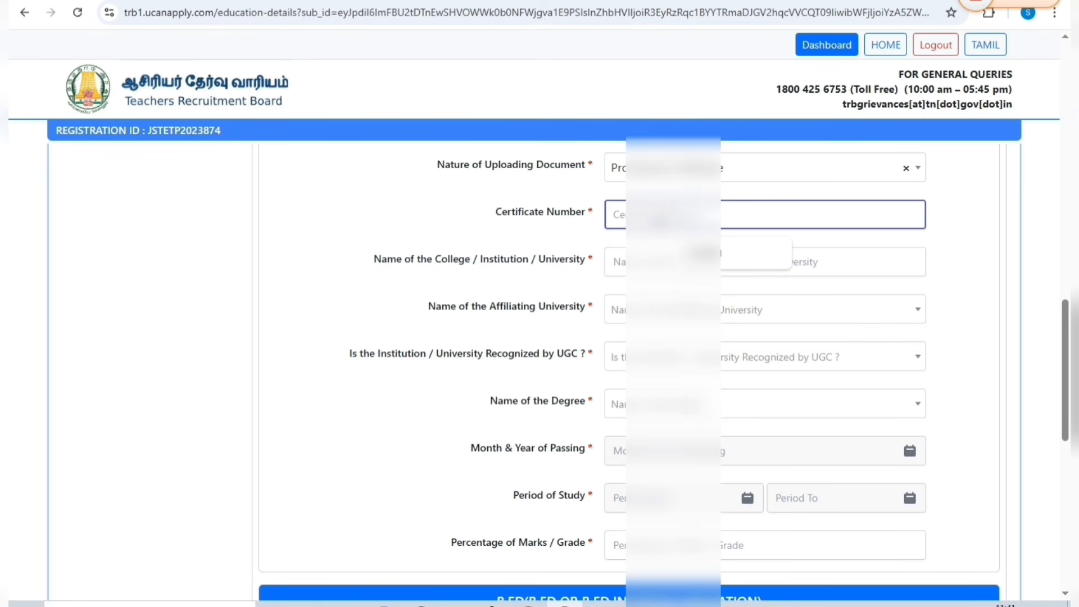
type("SS")
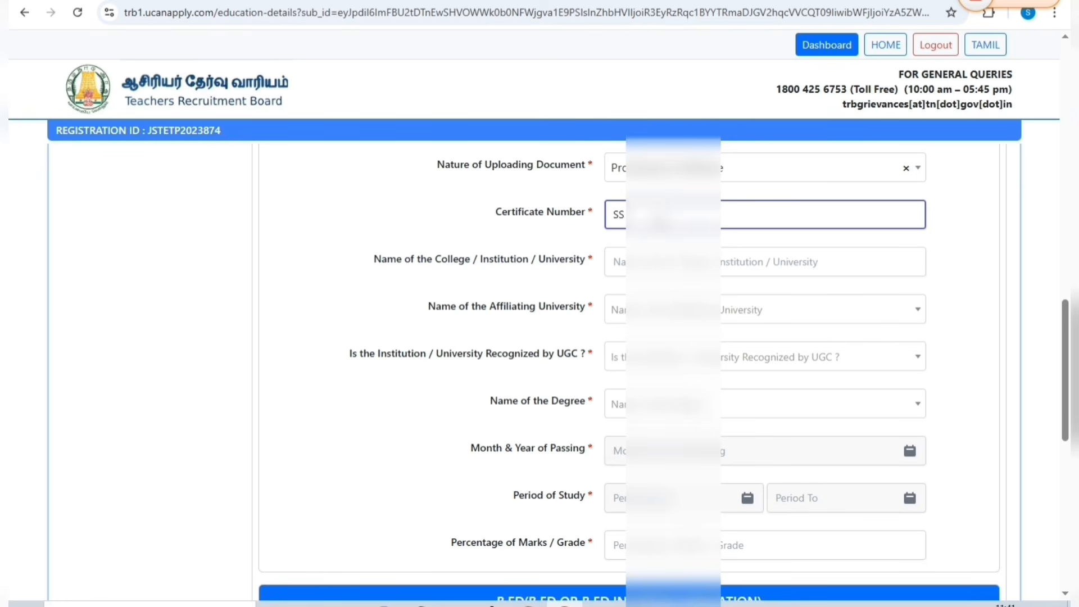
type("202")
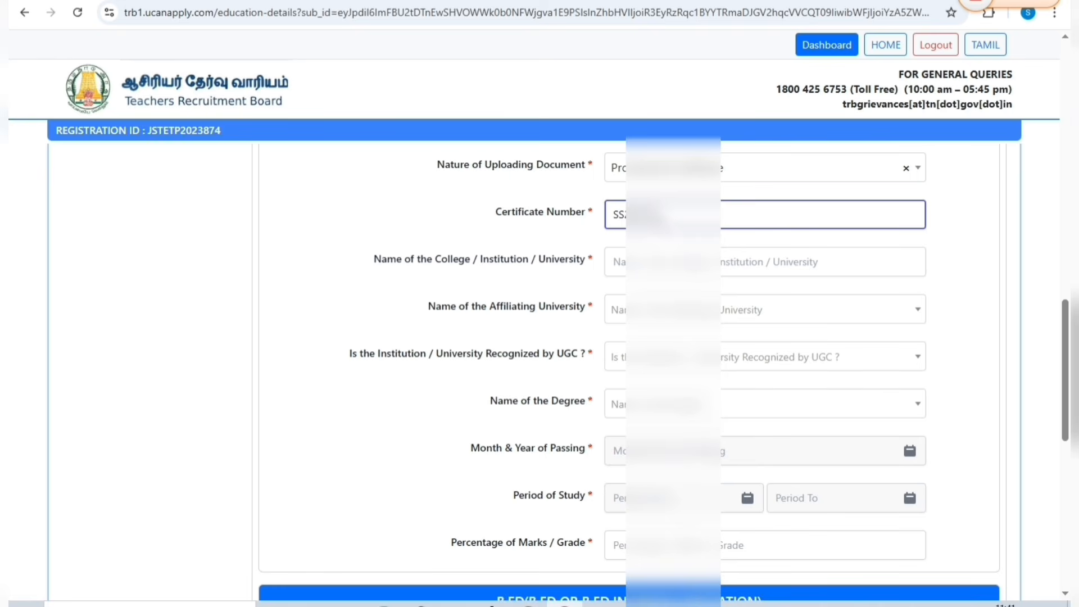
left_click(670, 262)
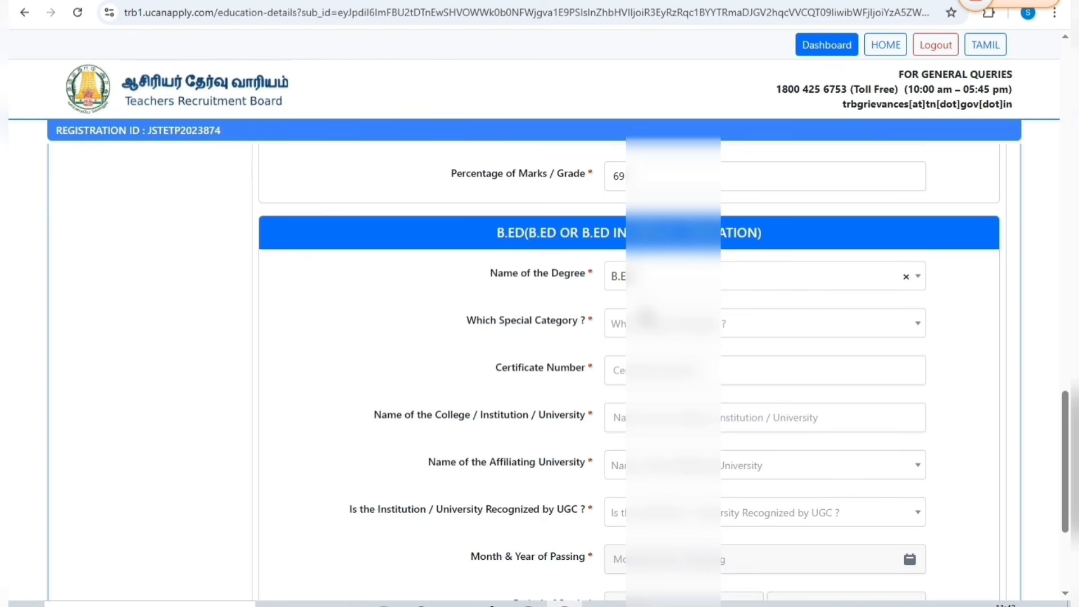
Pick a B.Ed special category, finish the percentage at 87, certify the details and continue.
left_click(655, 327)
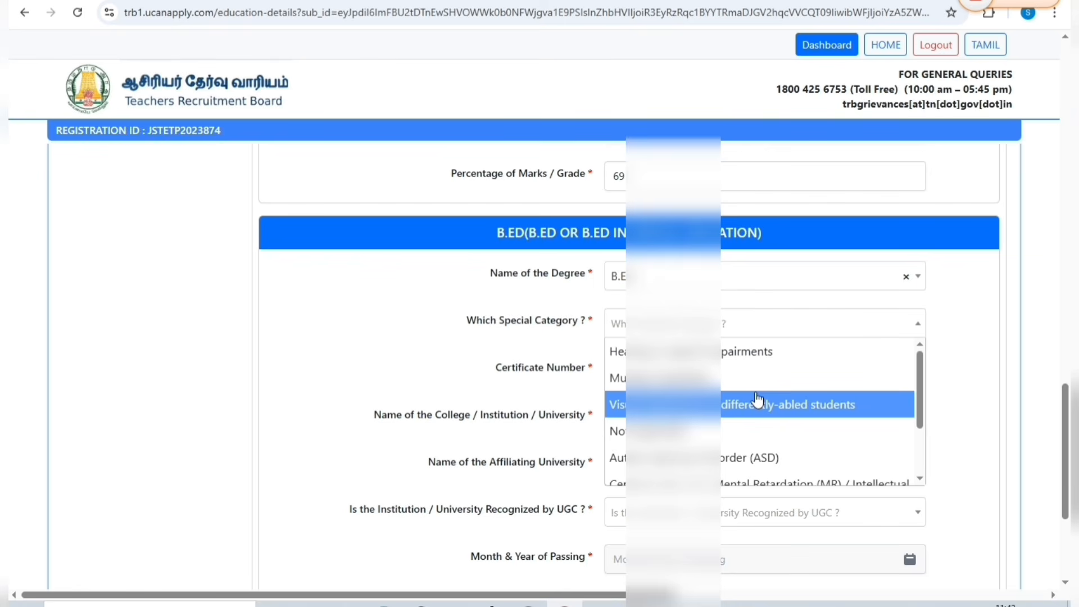
scroll(760, 400, "down", 2)
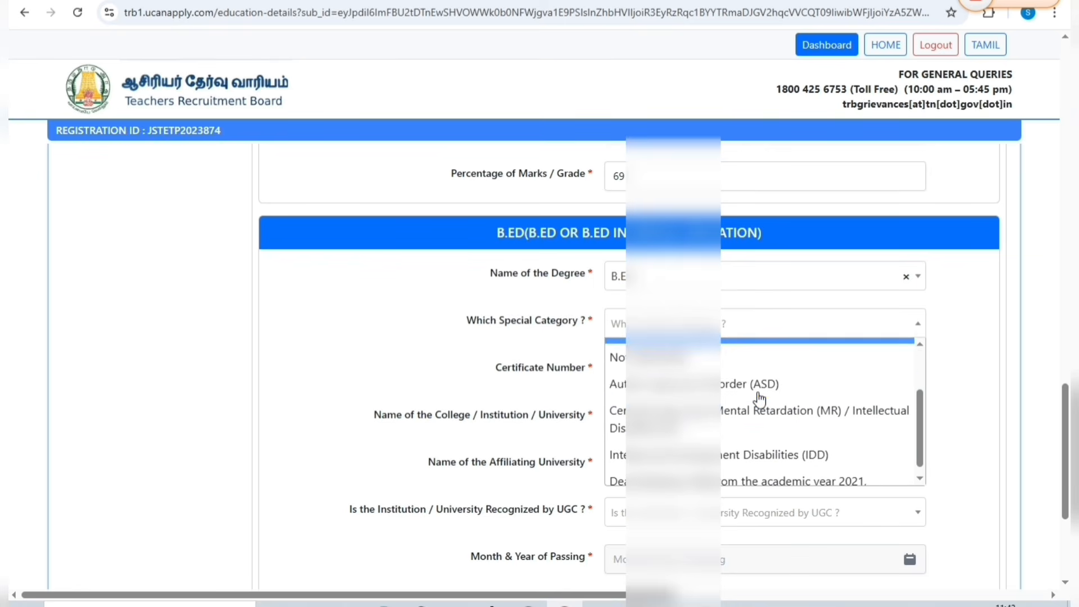
scroll(762, 401, "down", 1)
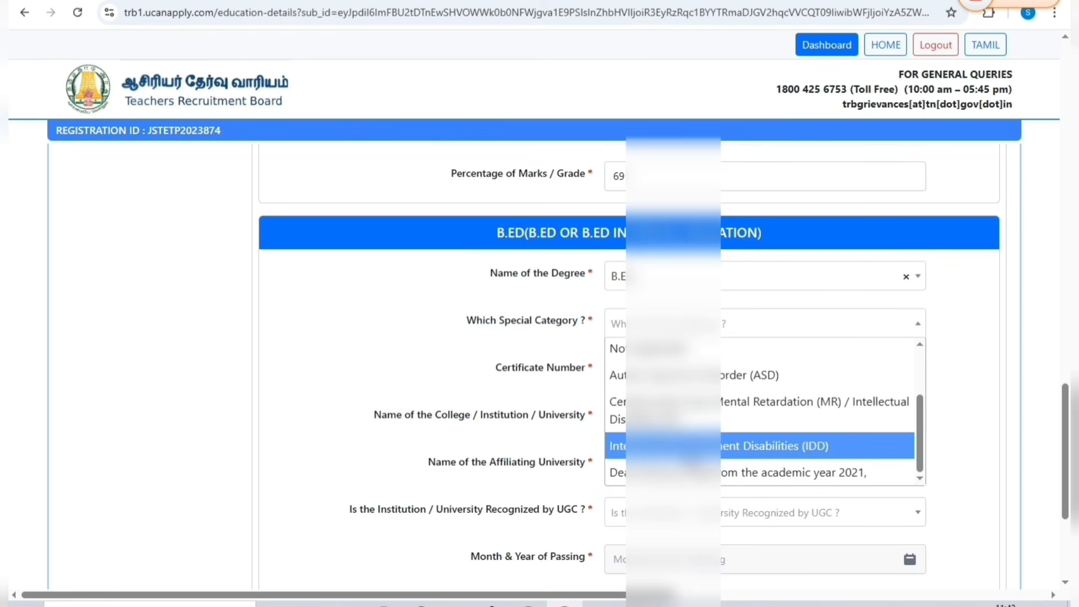
scroll(668, 421, "up", 1)
scroll(760, 410, "up", 2)
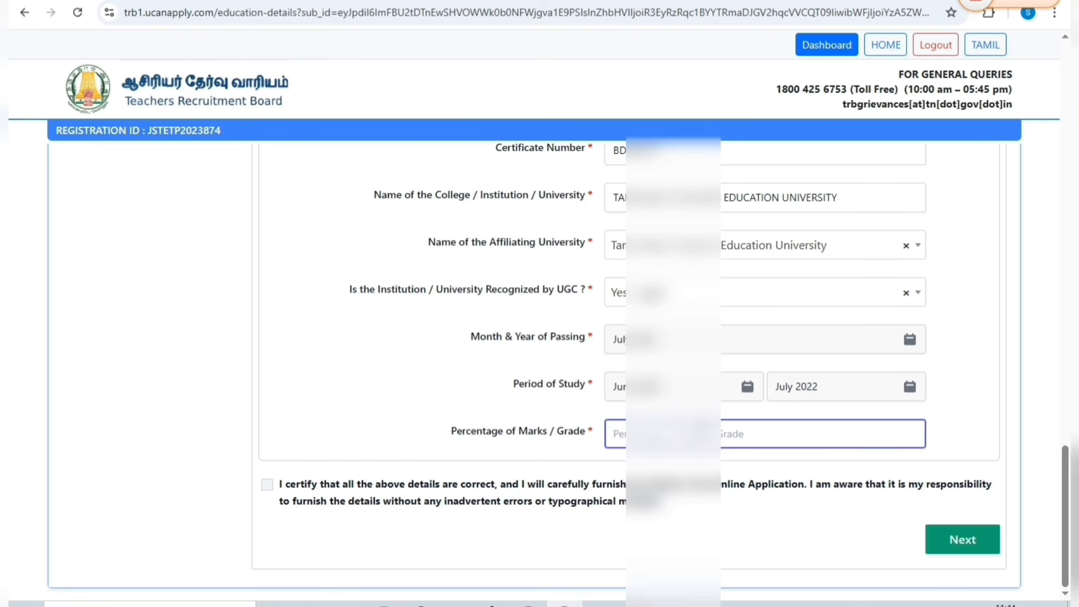
type("87")
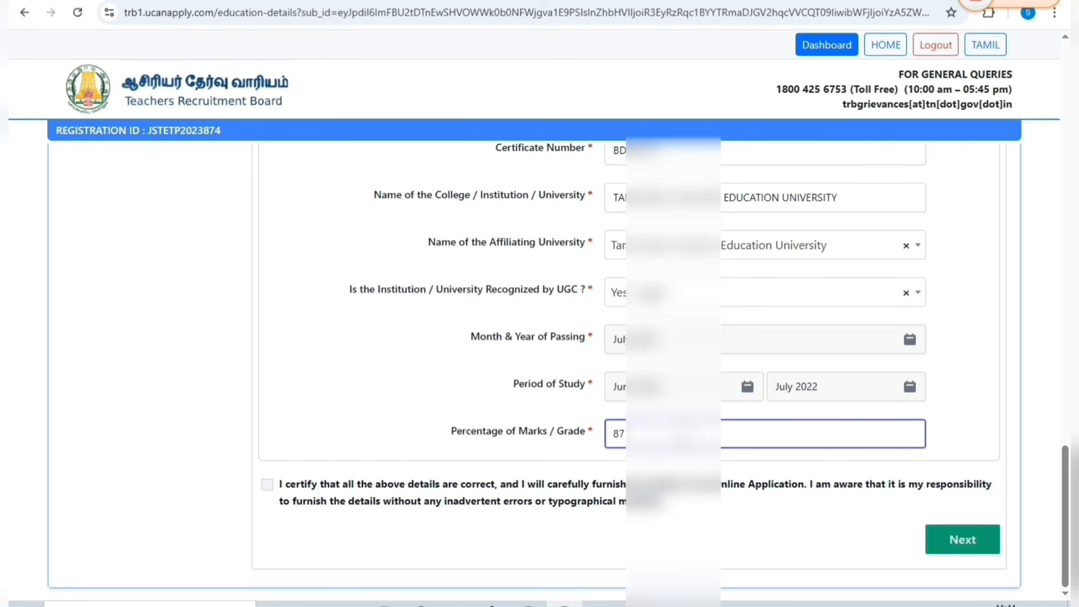
left_click(267, 485)
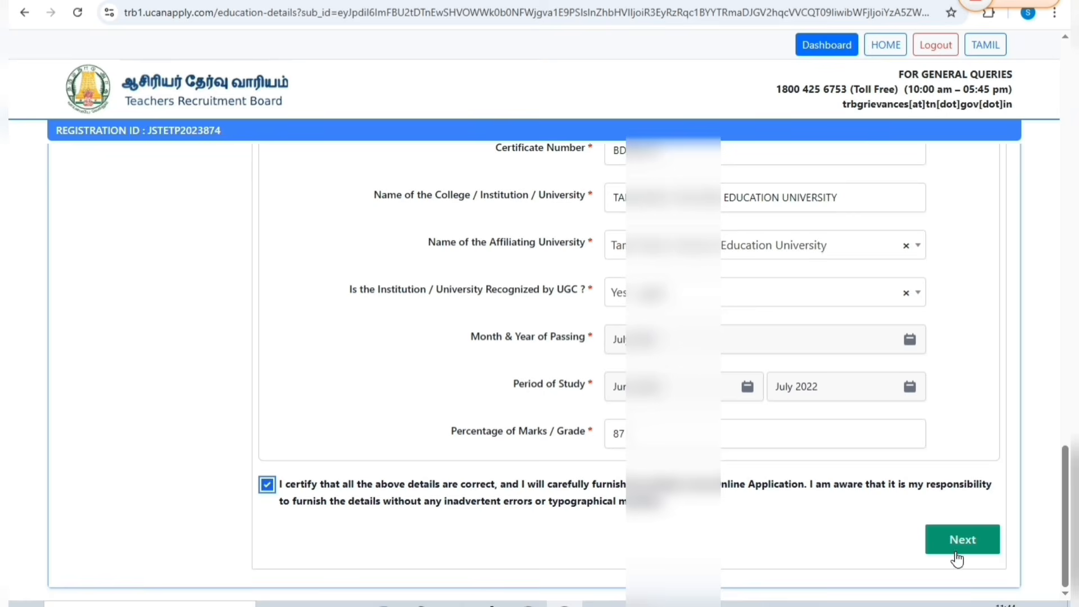
left_click(956, 550)
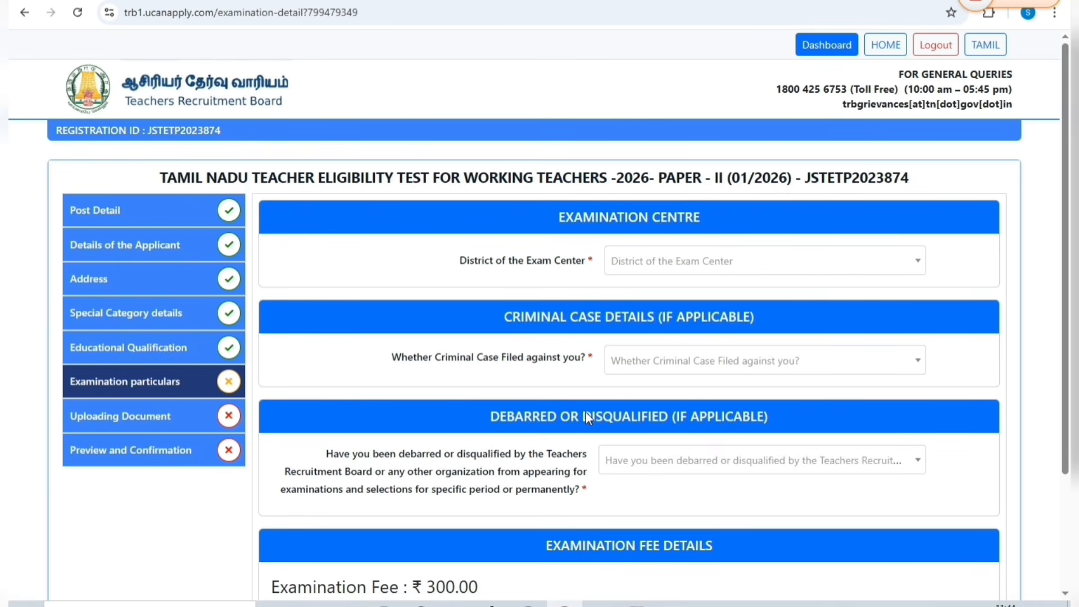
Choose Perambalur as the exam centre district.
left_click(674, 261)
scroll(675, 326, "down", 2)
scroll(675, 335, "down", 2)
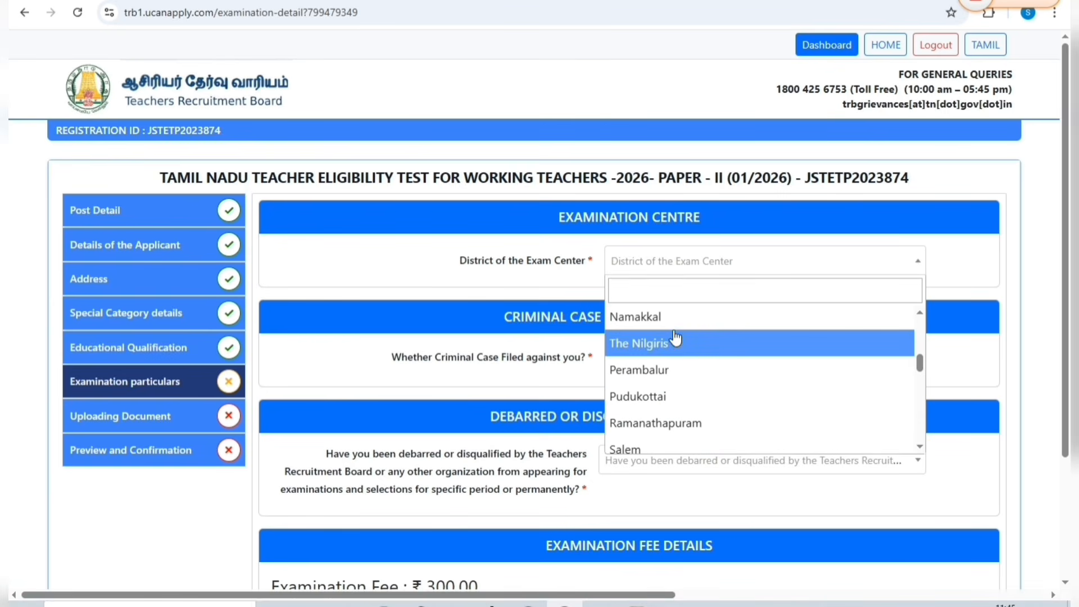
left_click(673, 366)
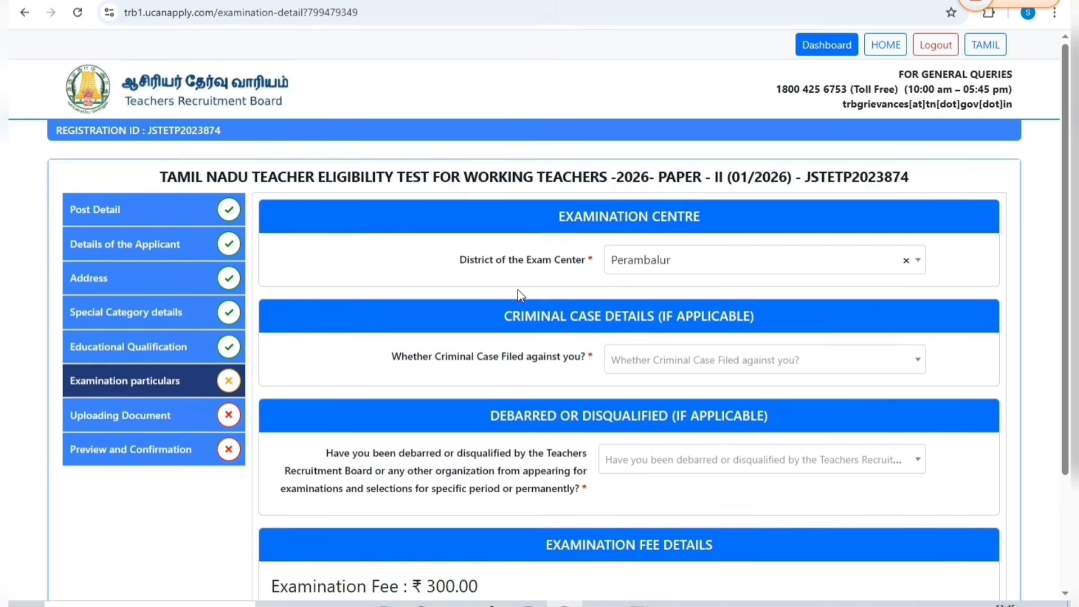
Answer No to the criminal case and debarment questions, certify, and continue to uploads.
scroll(518, 289, "down", 1)
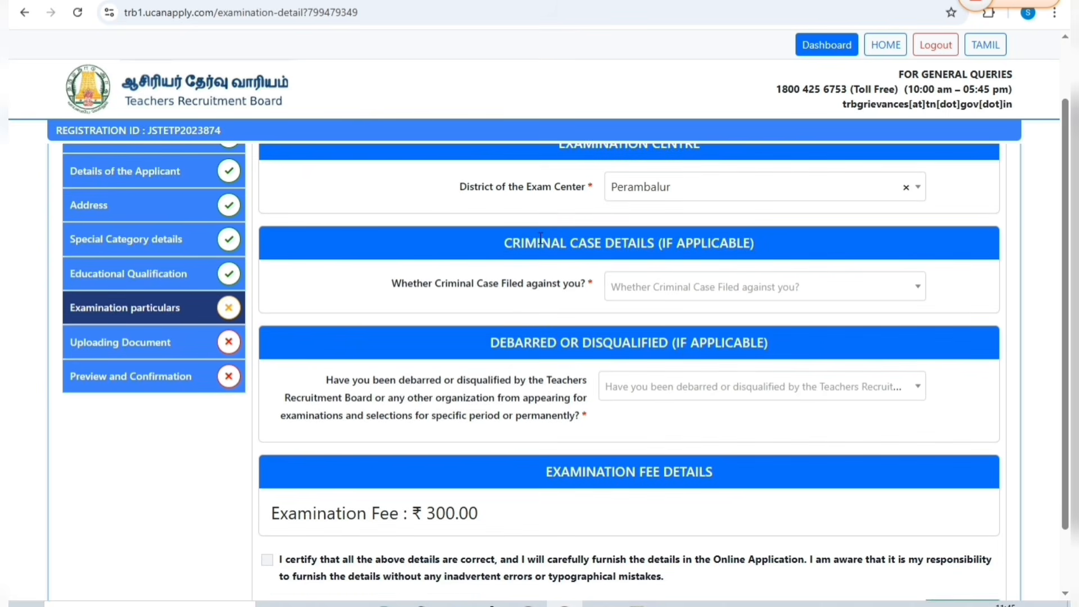
left_click(668, 292)
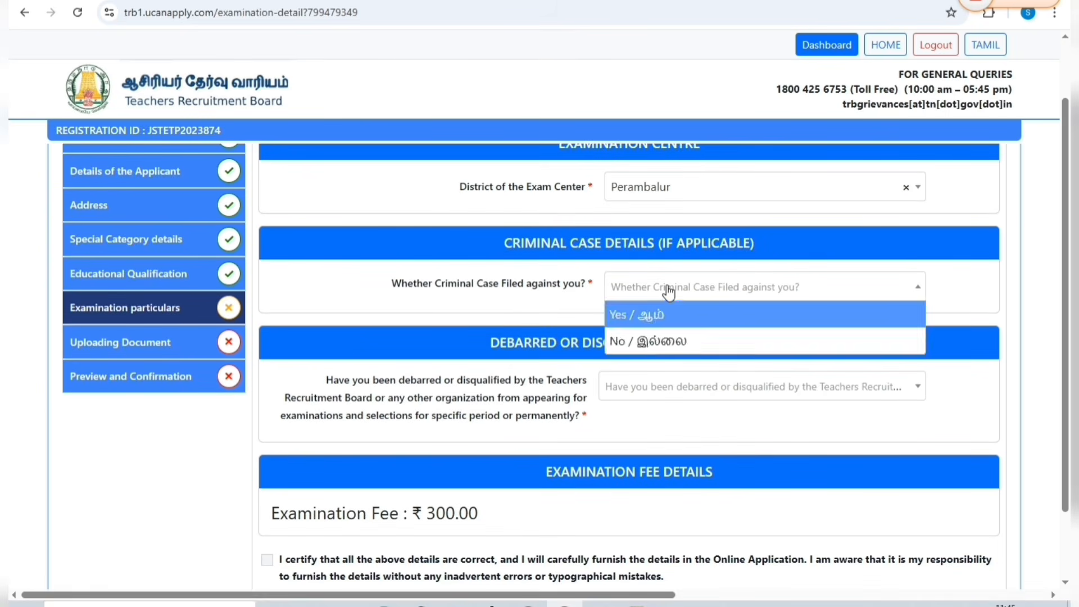
left_click(665, 340)
scroll(561, 270, "down", 1)
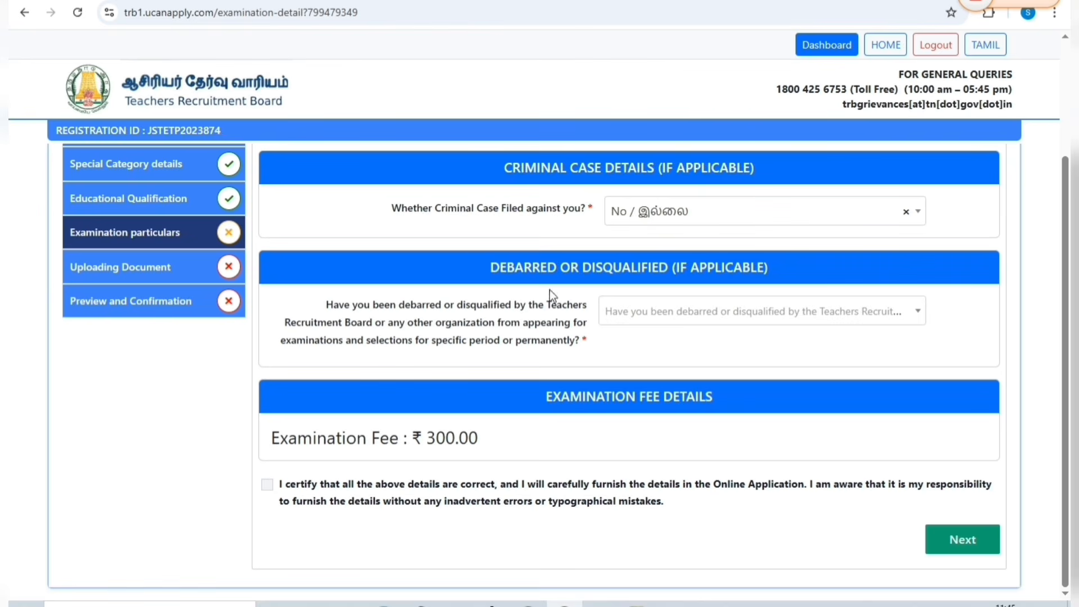
left_click(622, 315)
left_click(624, 364)
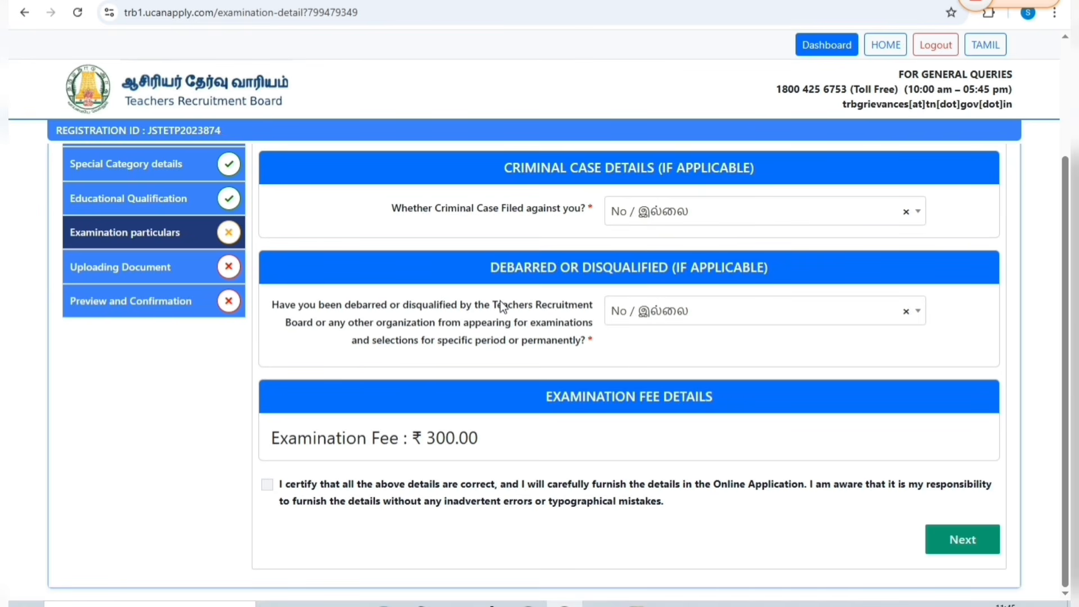
left_click_drag(598, 265, 645, 269)
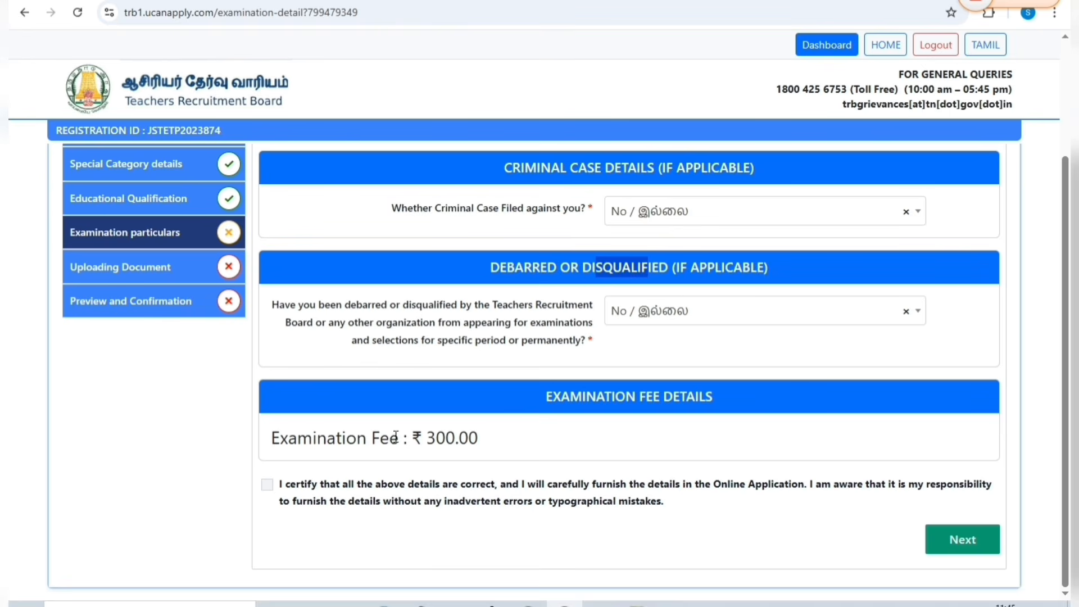
left_click(267, 485)
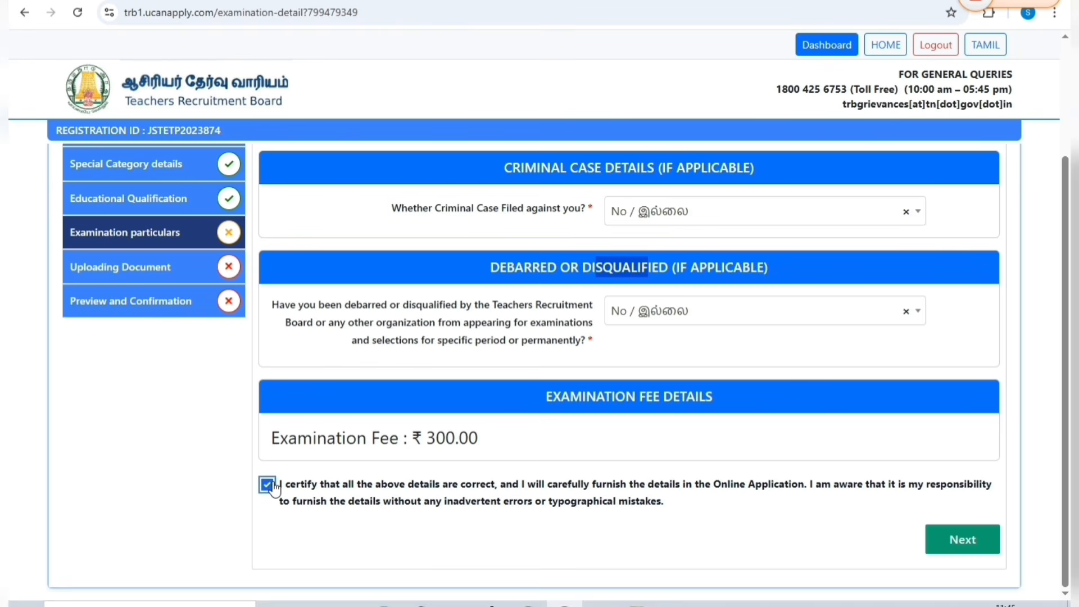
left_click(950, 541)
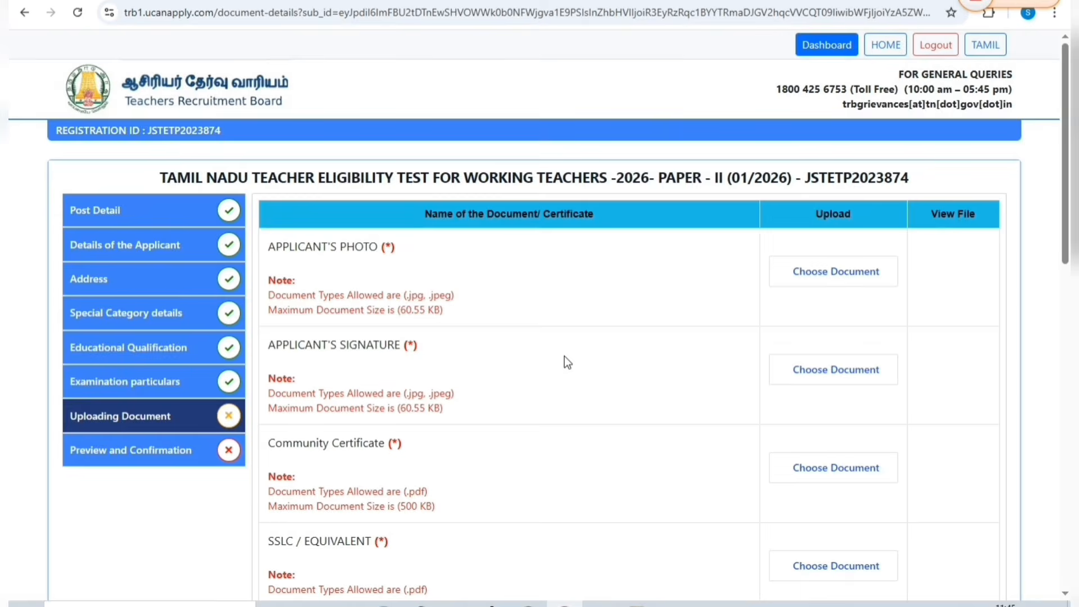
Attach and upload the signature image.
scroll(565, 361, "down", 1)
scroll(771, 265, "up", 1)
left_click(836, 352)
scroll(236, 169, "down", 5)
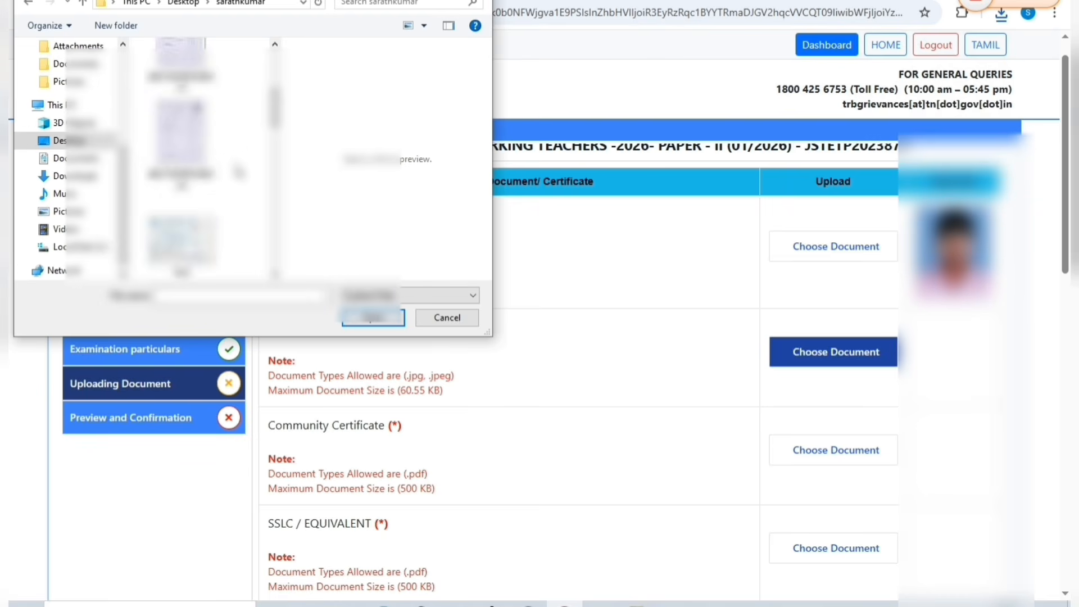
scroll(242, 171, "down", 3)
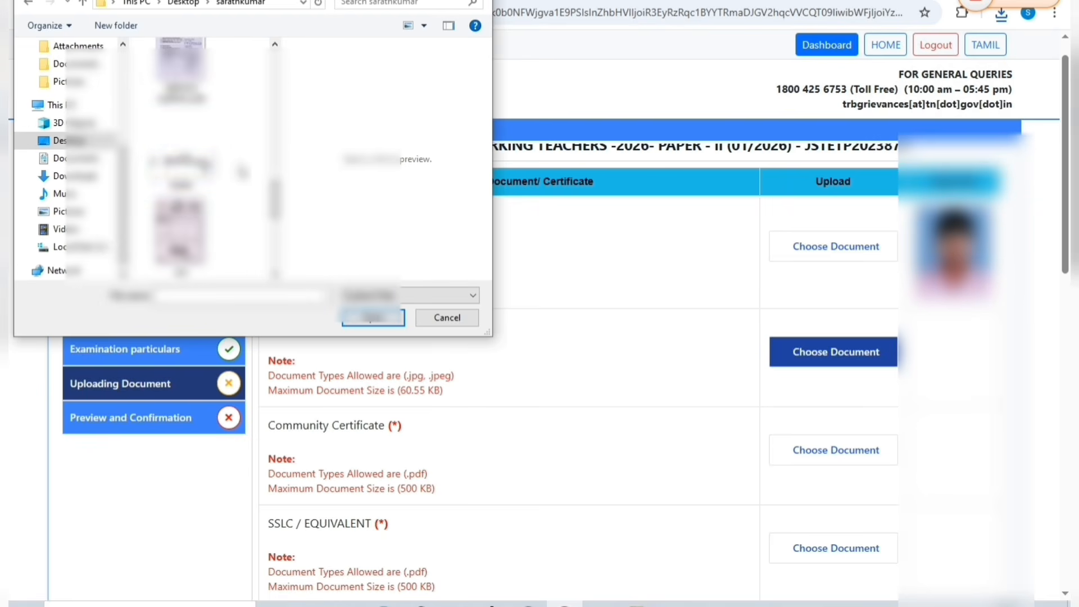
left_click(181, 147)
left_click(374, 318)
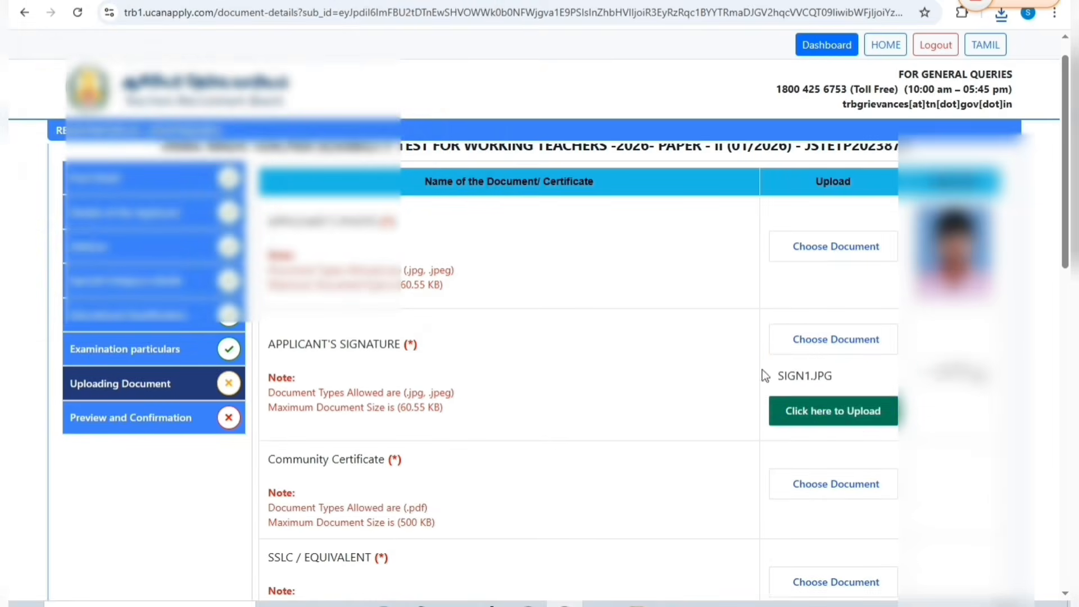
left_click(846, 413)
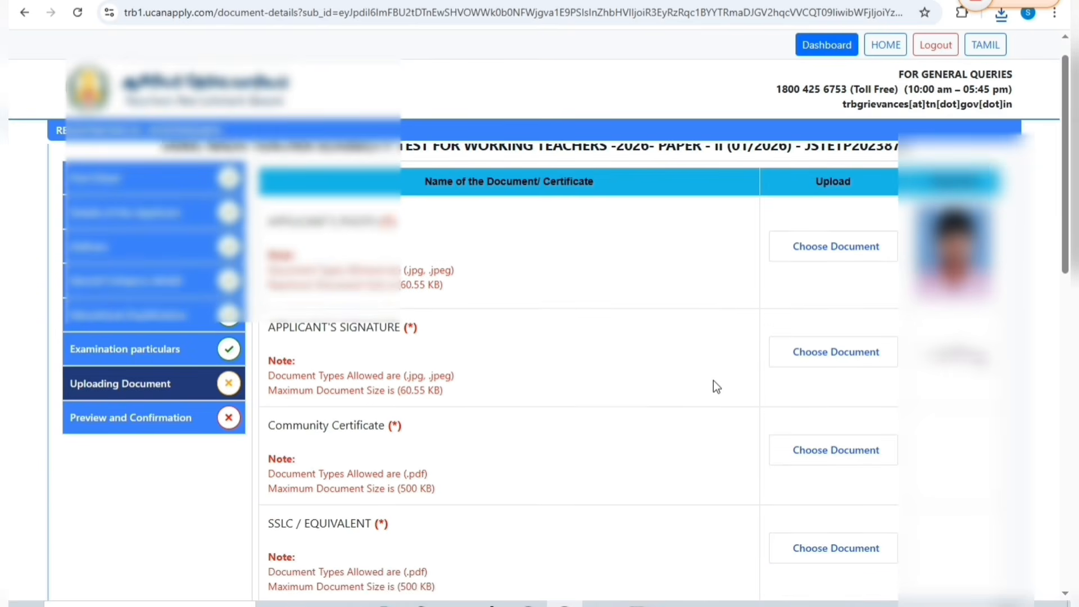
Attach and upload the community certificate PDF.
scroll(713, 383, "down", 2)
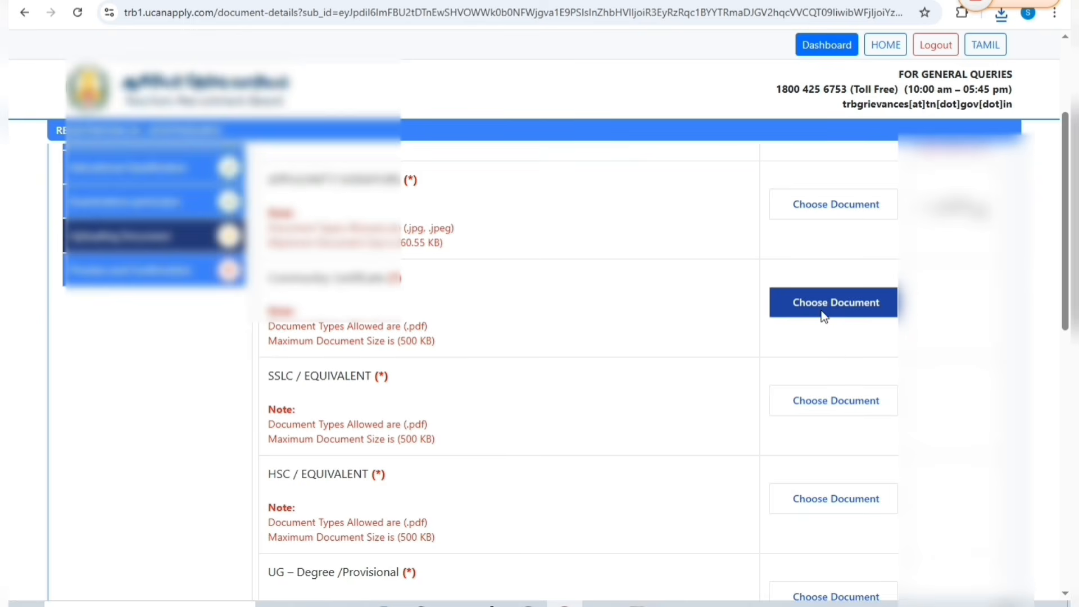
left_click(824, 317)
scroll(253, 147, "down", 3)
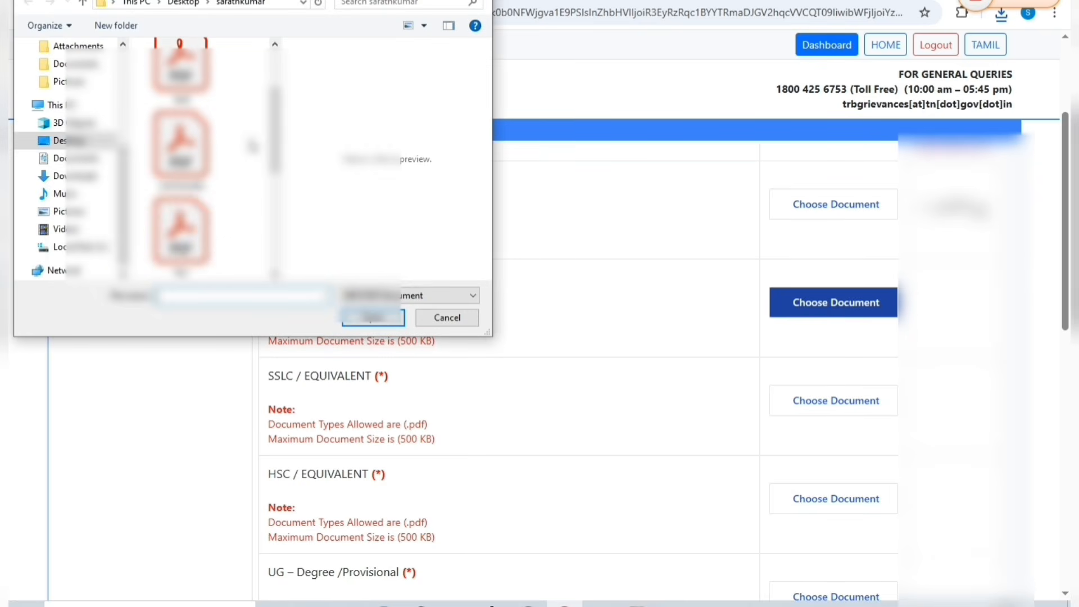
left_click(199, 151)
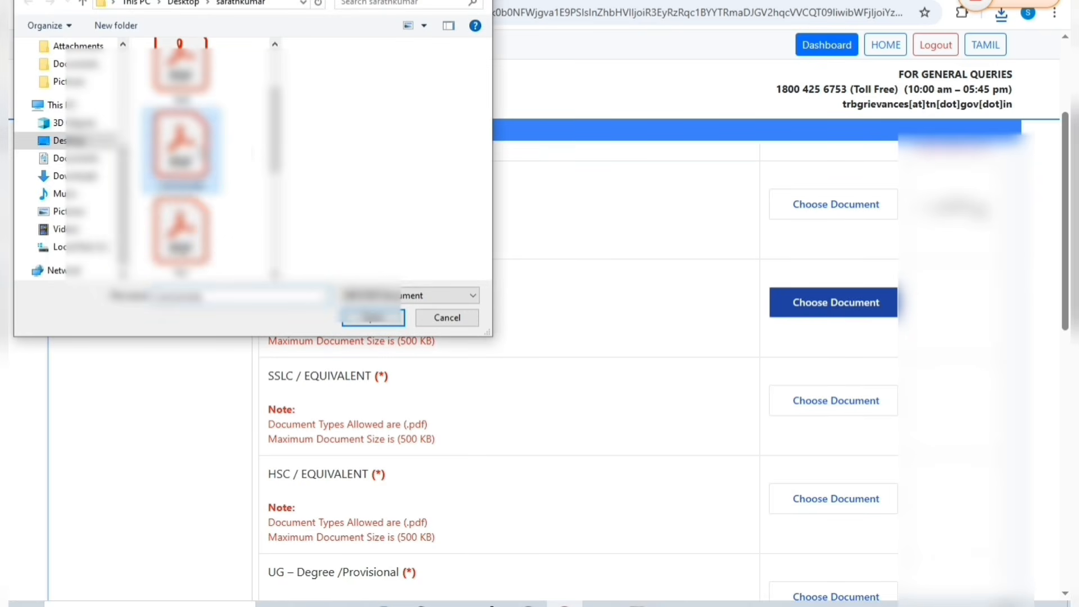
left_click(381, 319)
left_click(805, 363)
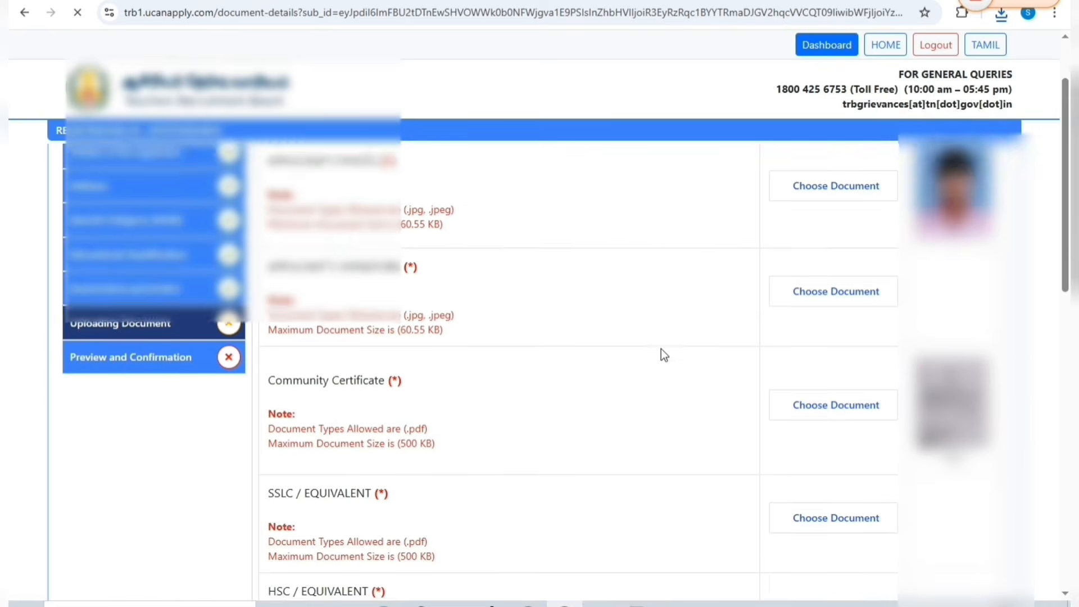
Choose and upload the HSC certificate file.
scroll(662, 349, "down", 3)
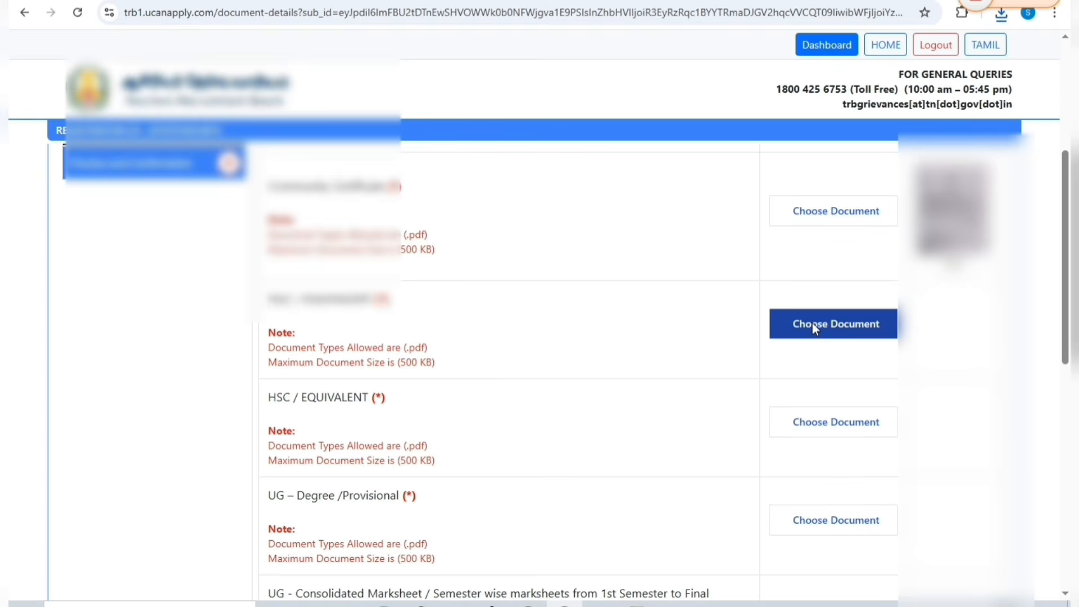
left_click(814, 325)
scroll(246, 181, "down", 2)
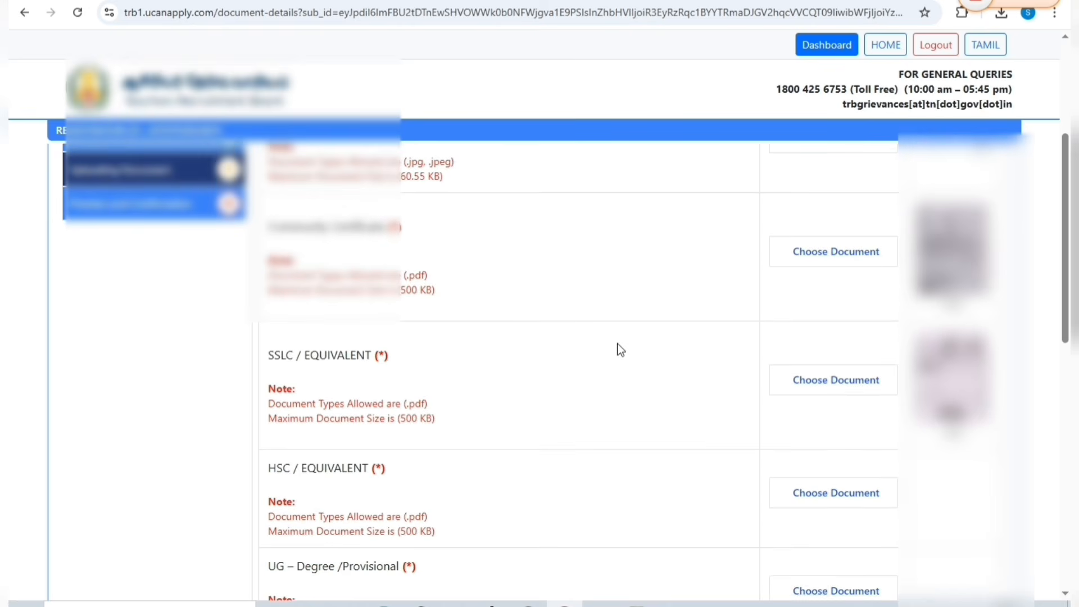
scroll(617, 343, "down", 3)
left_click(814, 345)
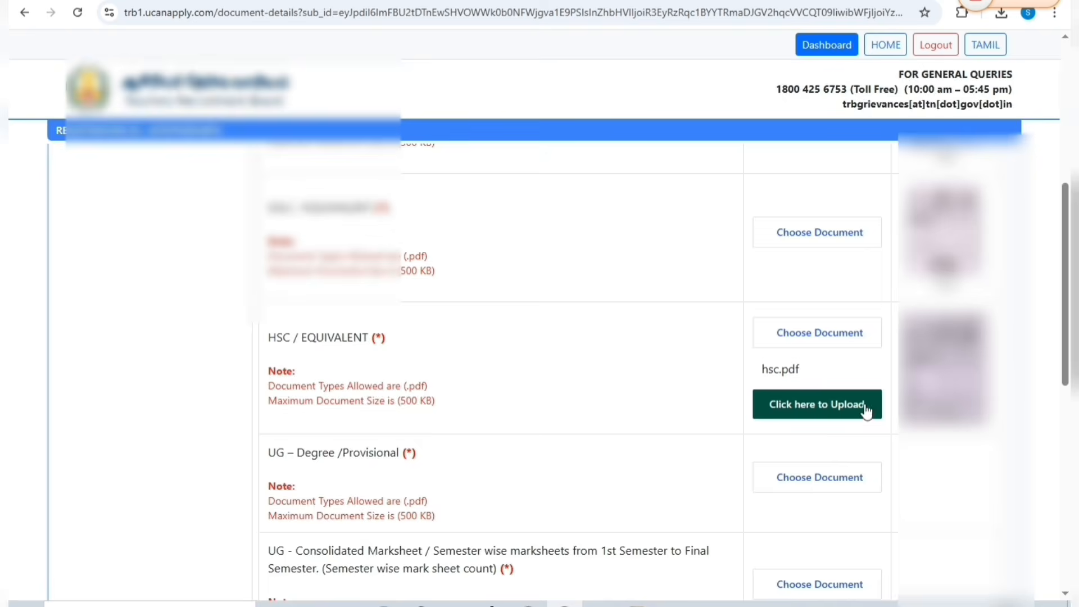
left_click(863, 404)
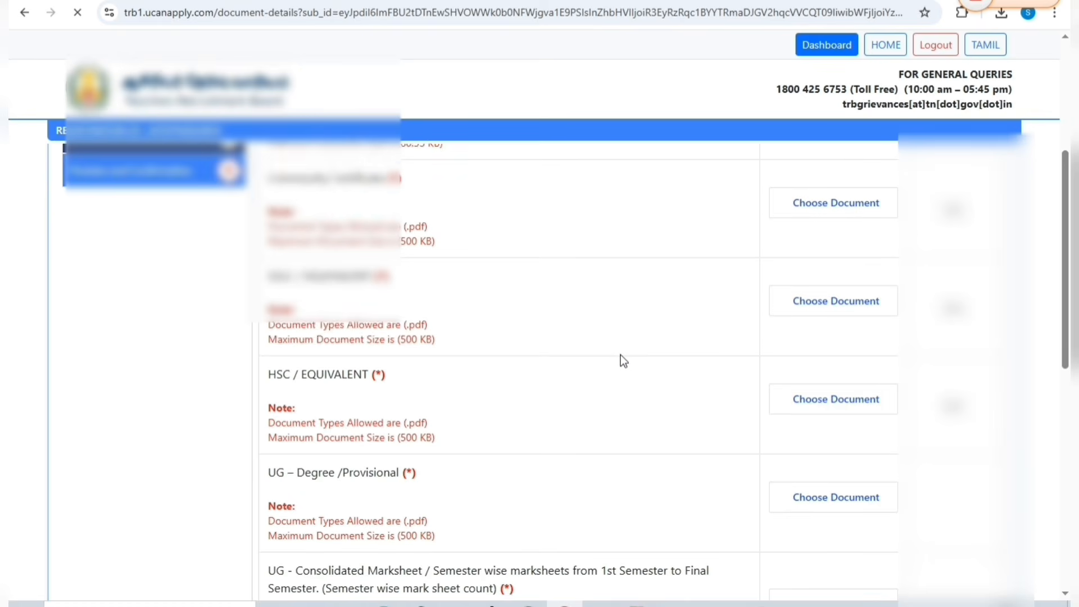
Choose and upload the UG consolidated marksheet file.
scroll(554, 526, "down", 5)
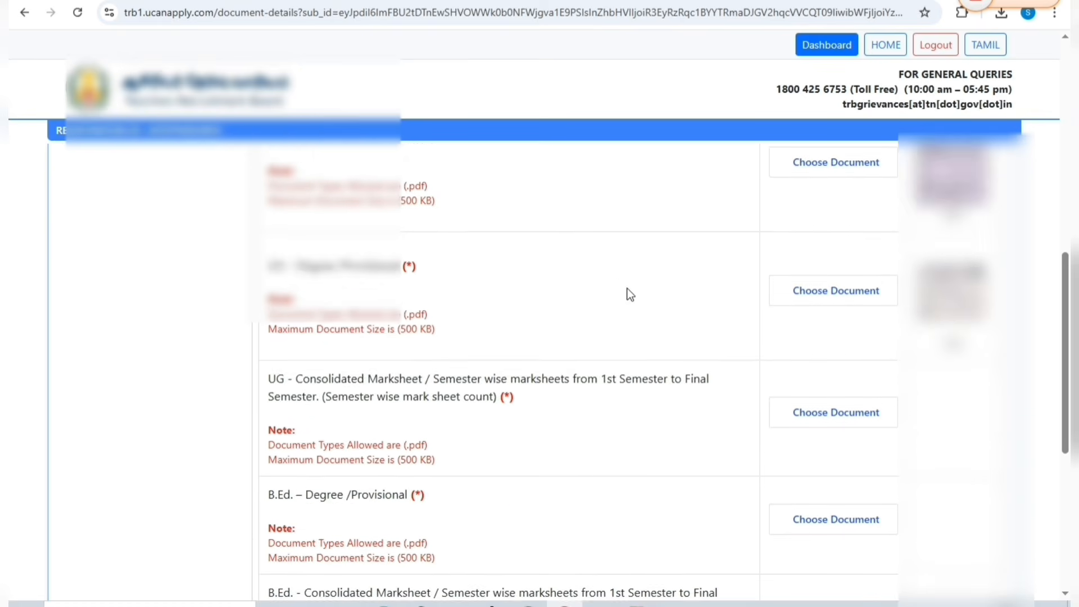
left_click(807, 367)
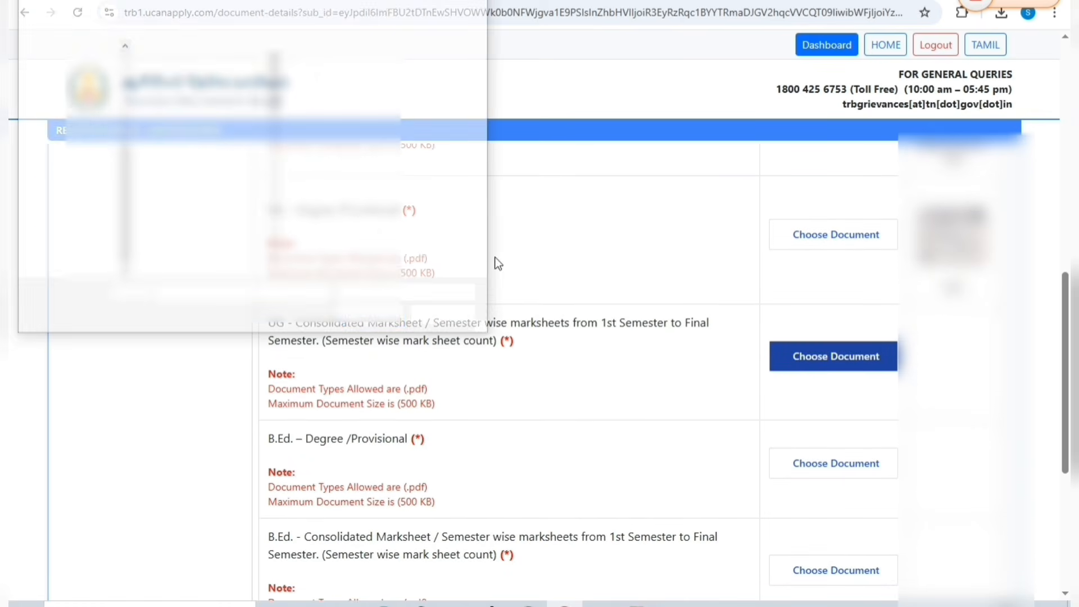
scroll(254, 167, "down", 1)
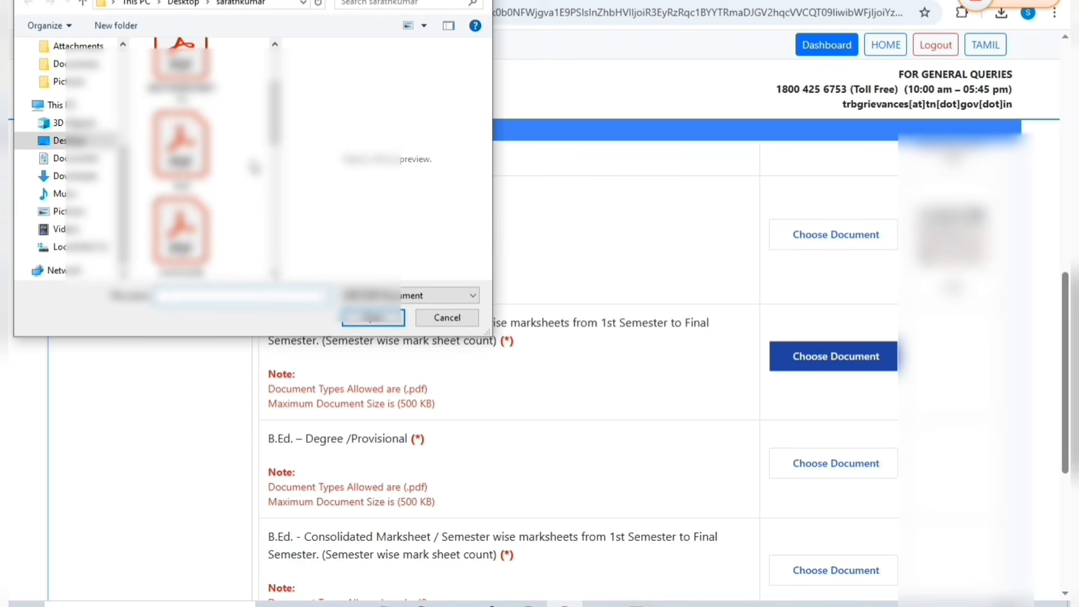
scroll(254, 167, "down", 2)
scroll(255, 167, "down", 2)
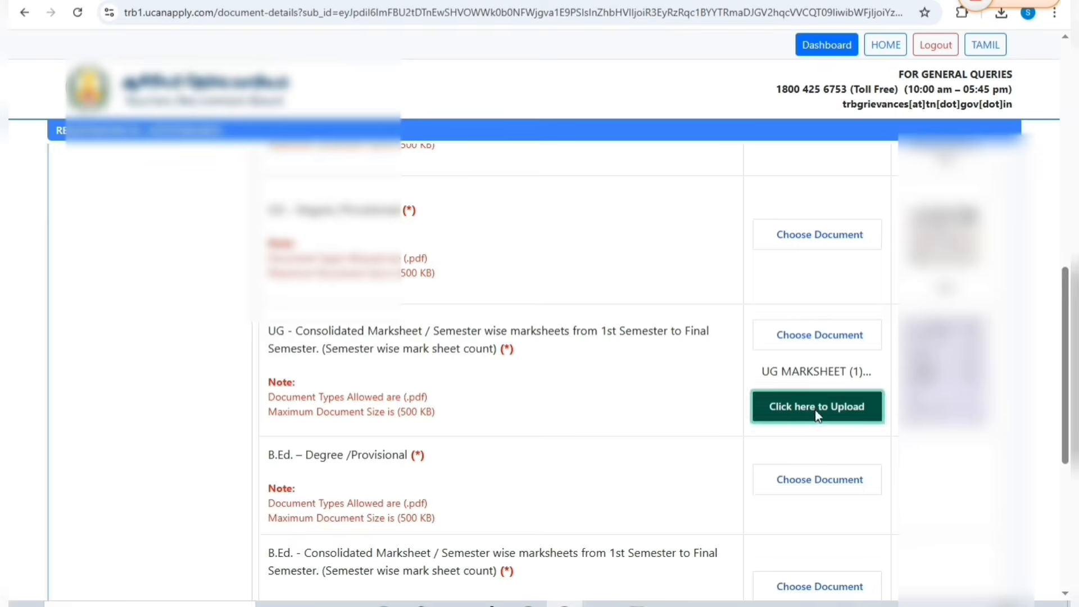
left_click(815, 410)
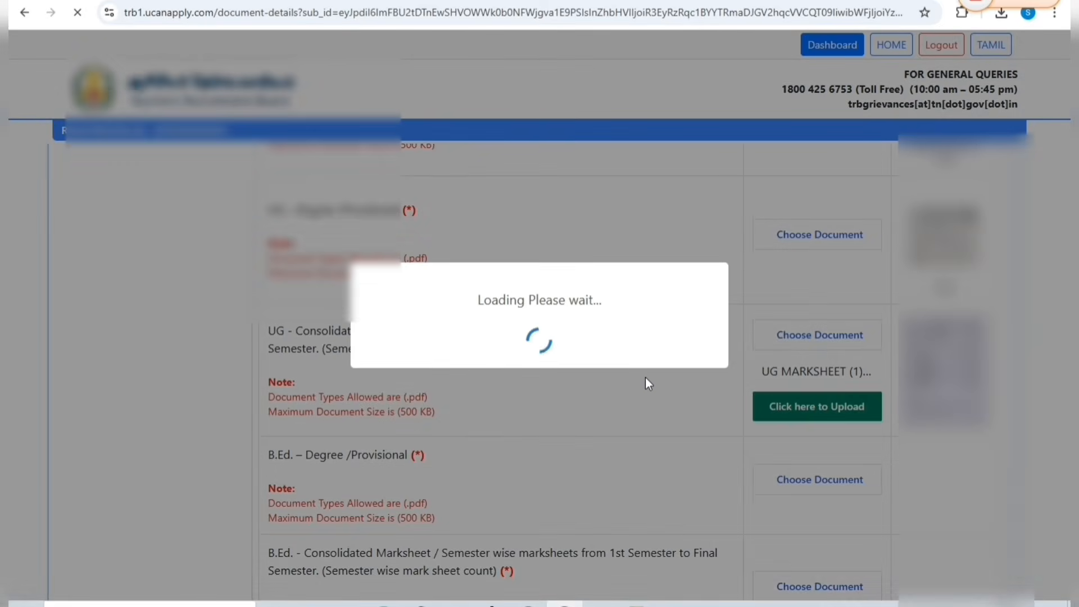
Attach and upload bed.pdf as the B.Ed. degree certificate.
scroll(631, 379, "down", 2)
scroll(632, 378, "down", 1)
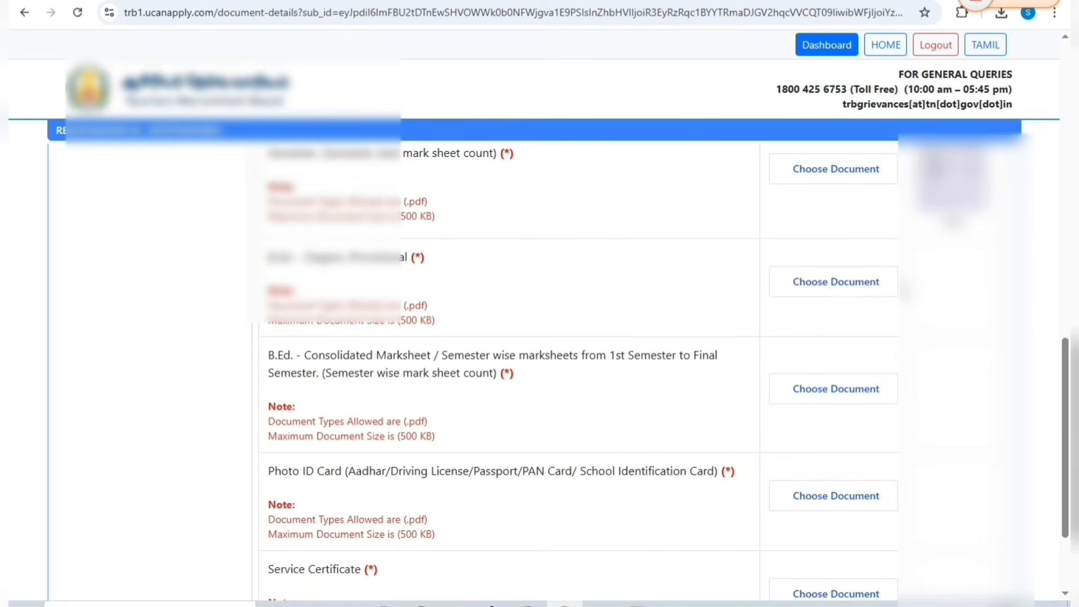
left_click(814, 277)
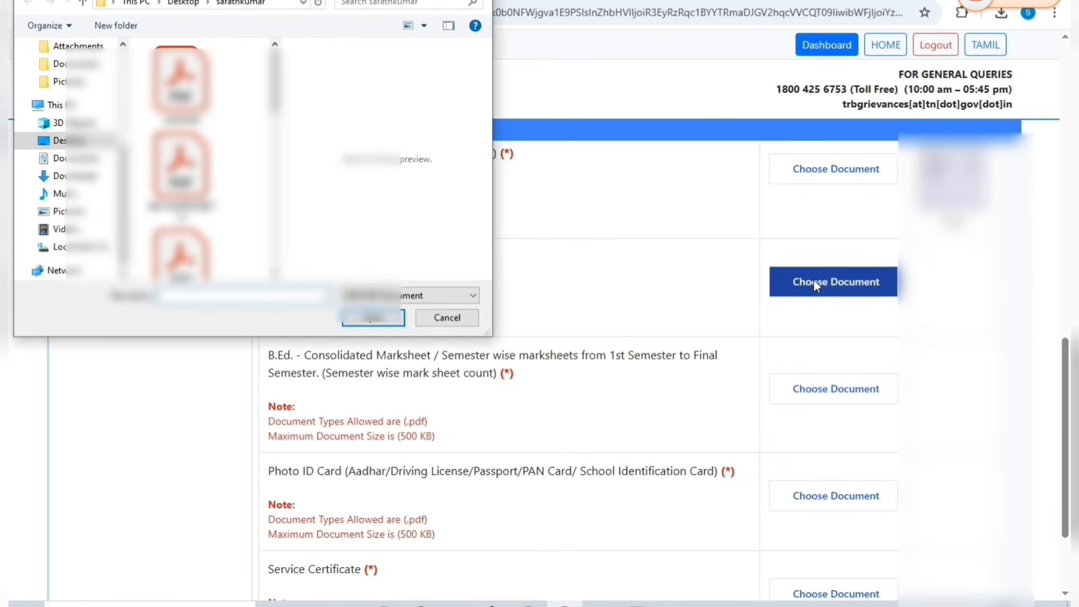
scroll(248, 168, "down", 1)
scroll(248, 168, "down", 1)
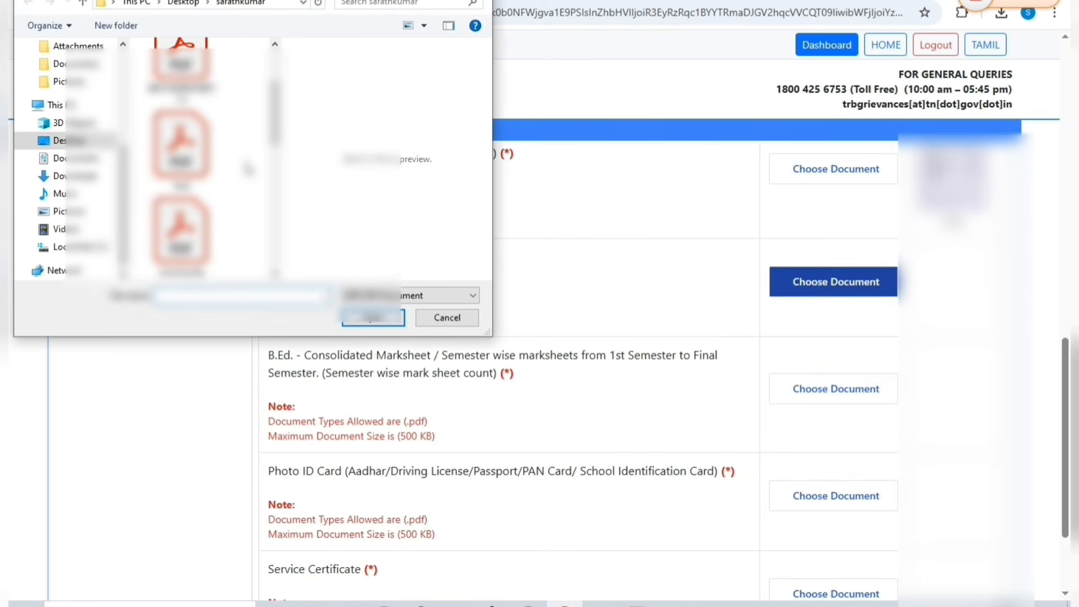
left_click(181, 145)
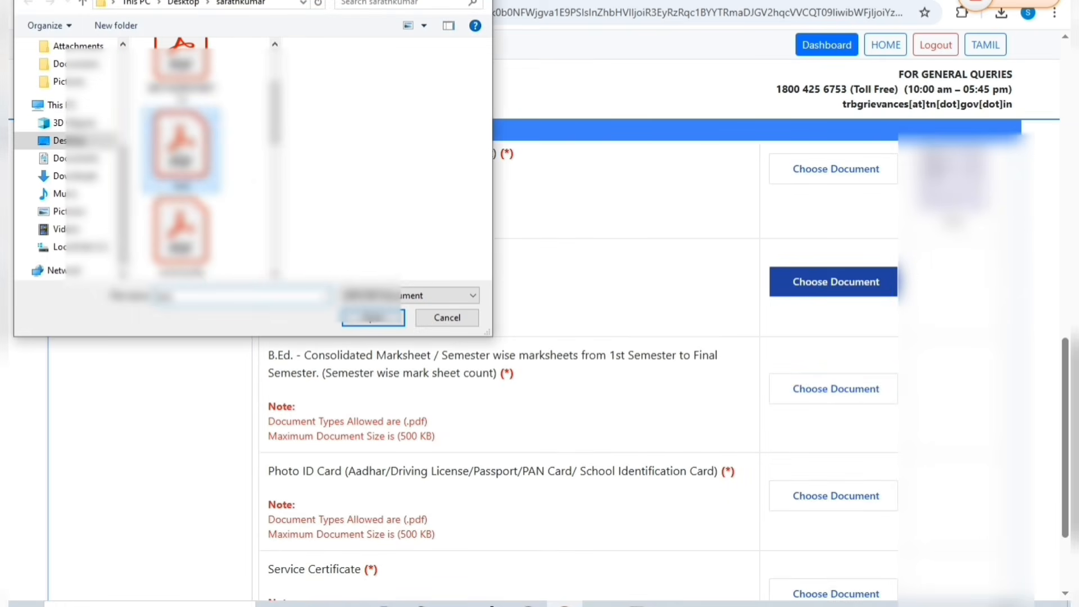
left_click(373, 317)
left_click(812, 340)
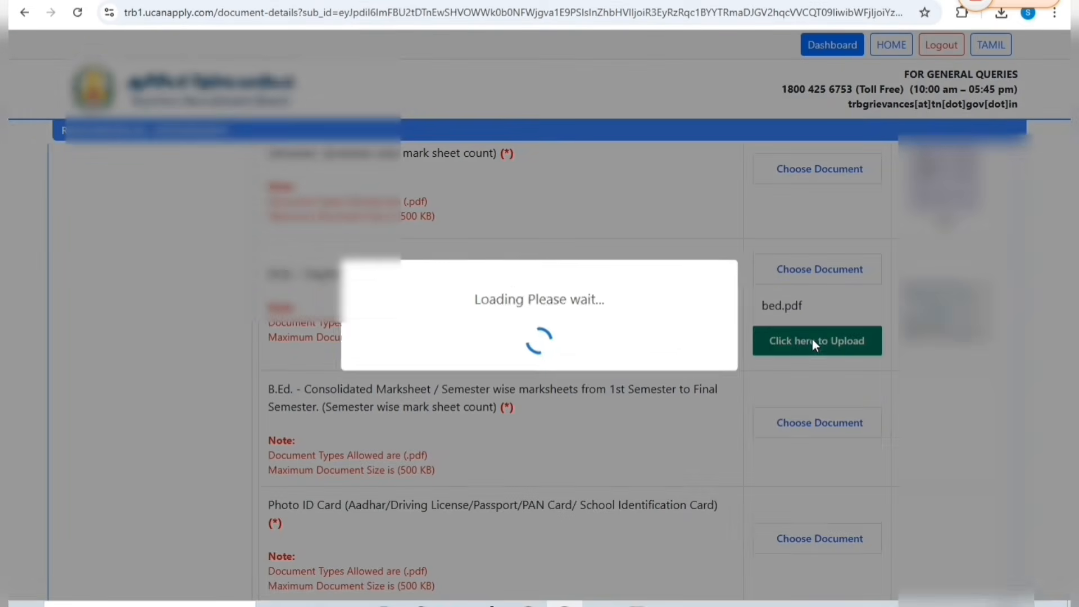
Choose a file for the next required document and tick the certification declaration.
scroll(652, 329, "down", 10)
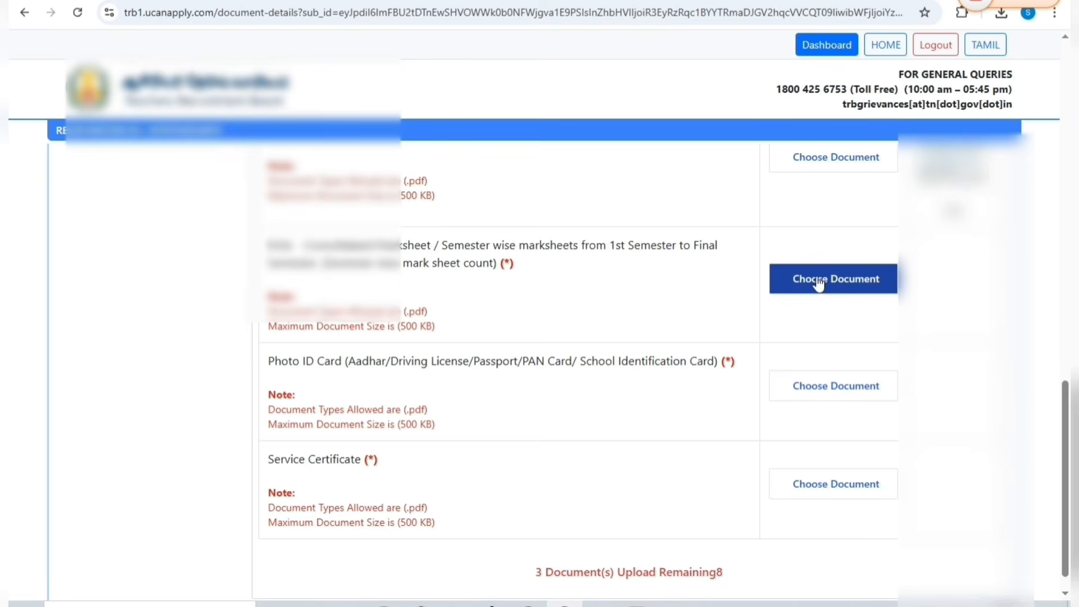
left_click(818, 279)
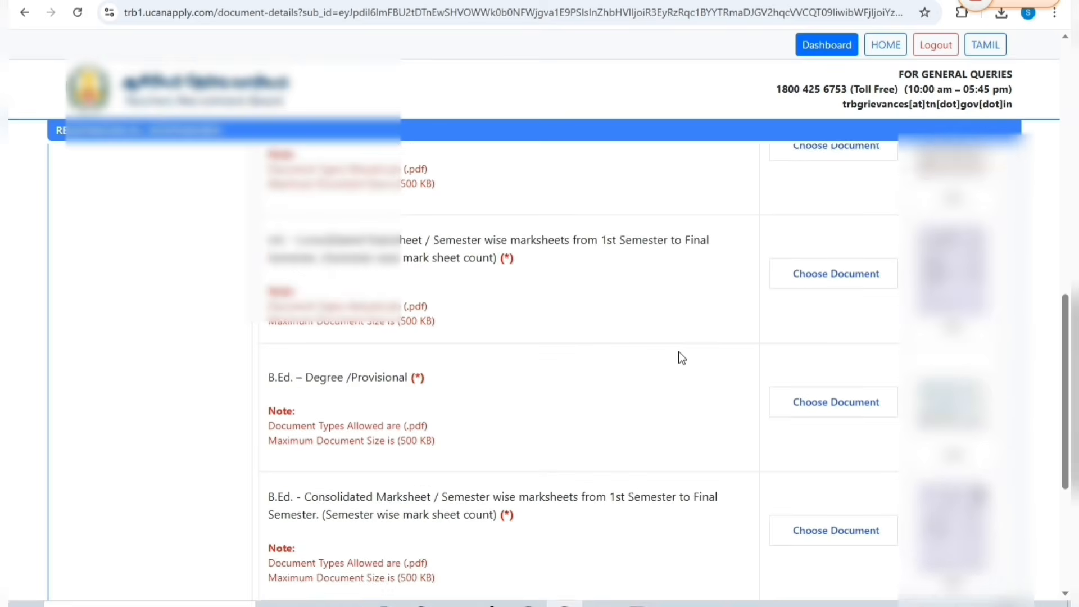
scroll(679, 352, "down", 4)
scroll(692, 359, "down", 1)
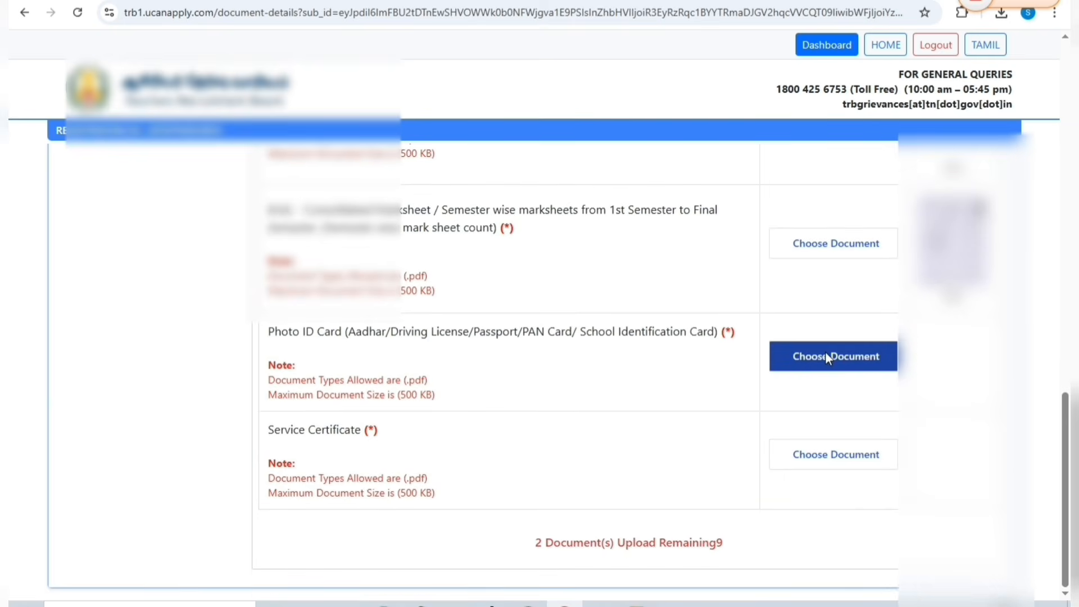
scroll(497, 436, "down", 2)
left_click(267, 470)
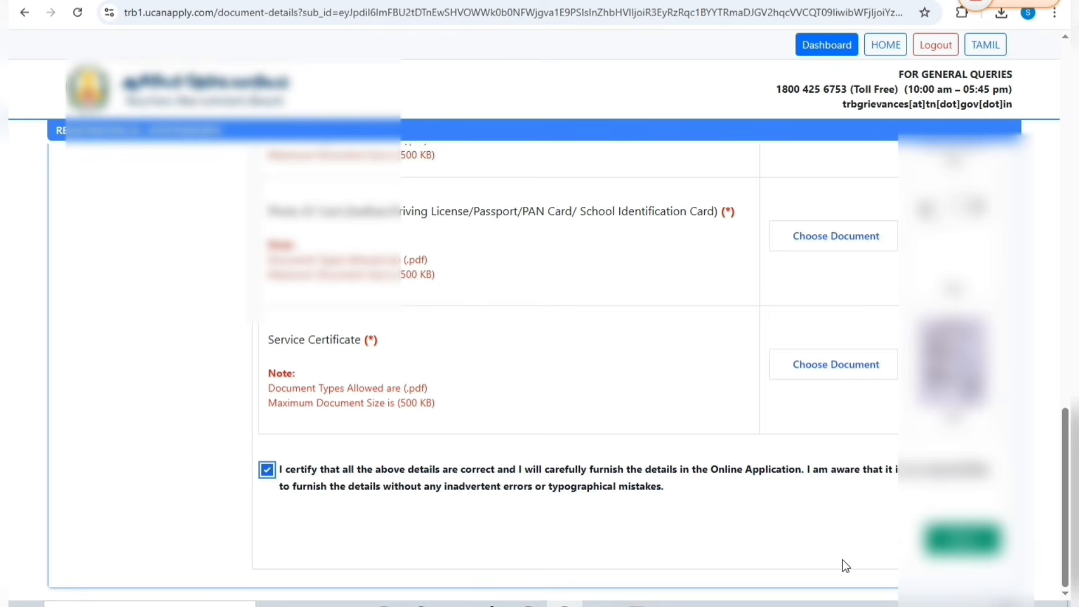
Open the application preview and review the entered details.
left_click(963, 541)
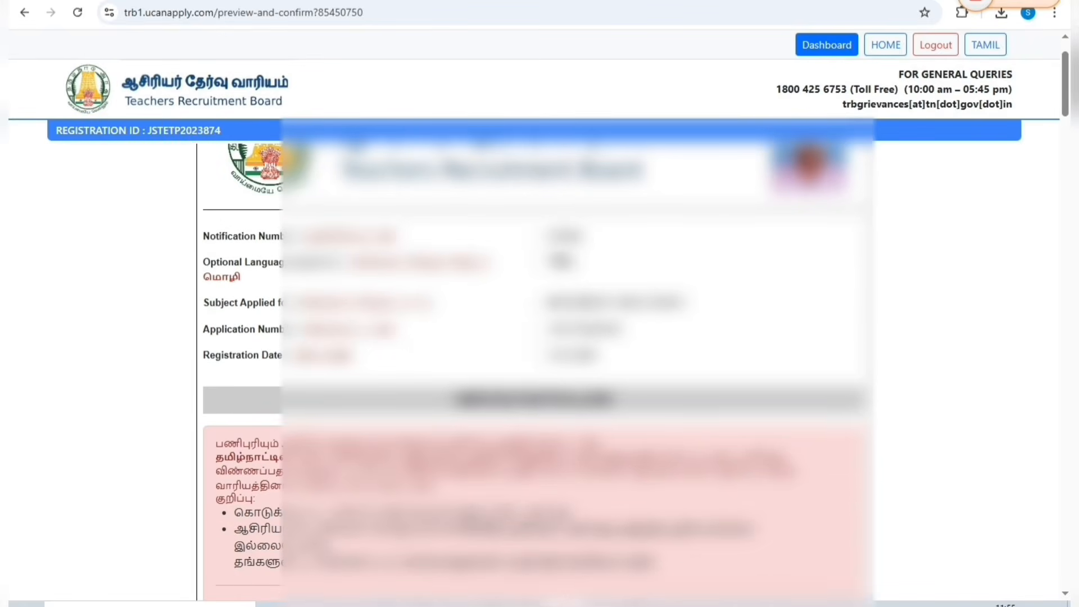
scroll(720, 312, "down", 1)
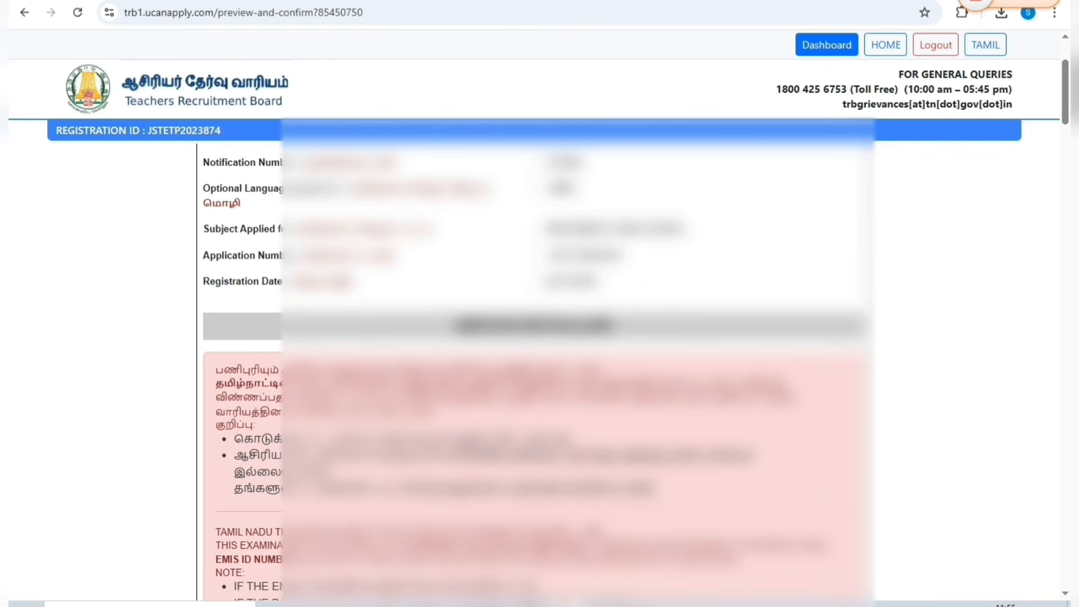
scroll(678, 295, "down", 10)
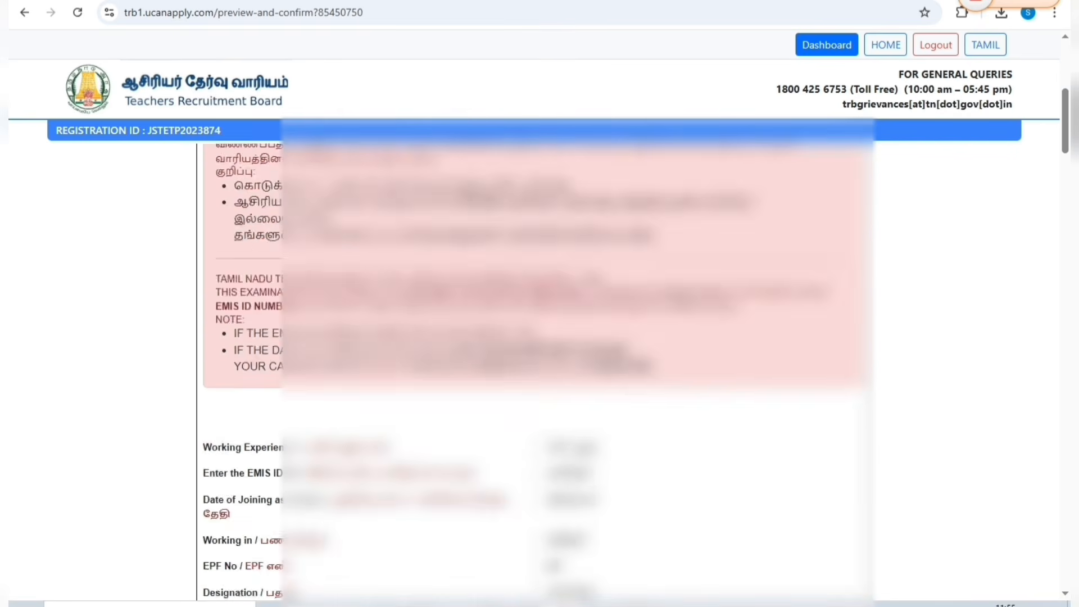
scroll(618, 286, "up", 2)
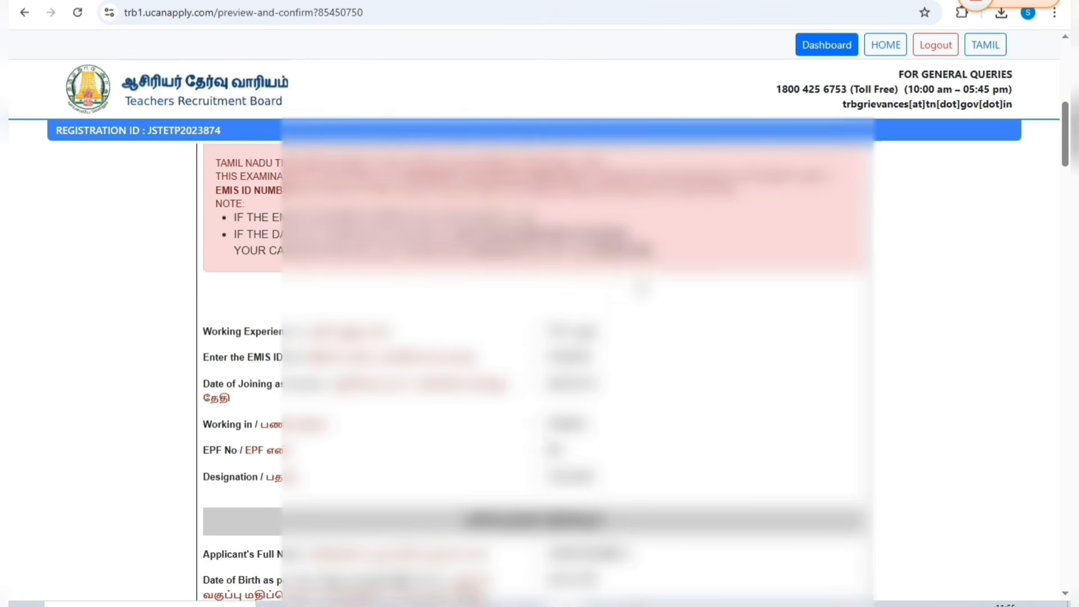
scroll(618, 286, "down", 1)
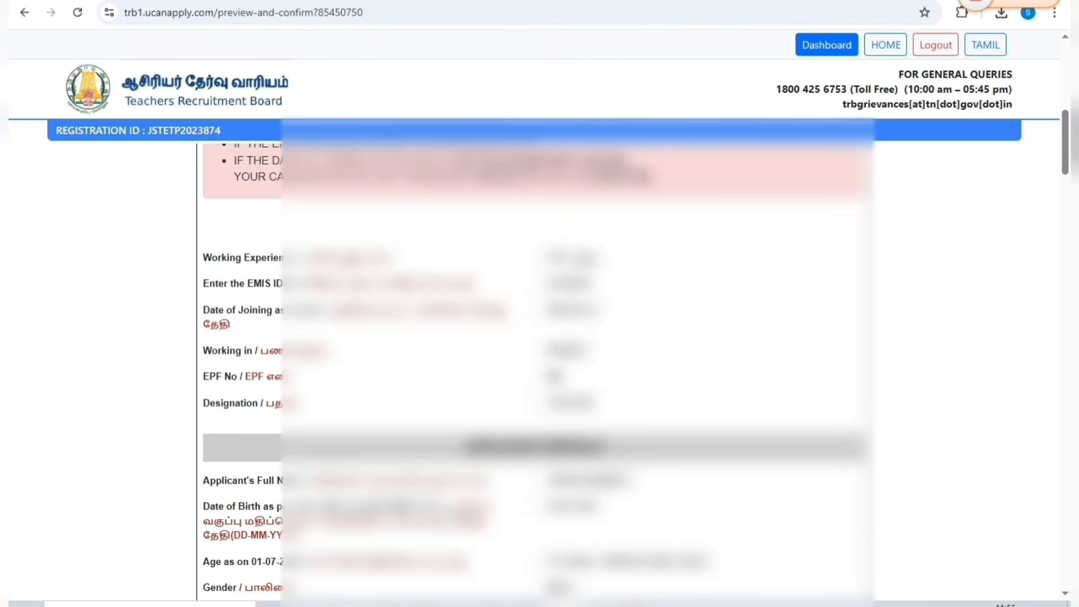
scroll(698, 357, "down", 5)
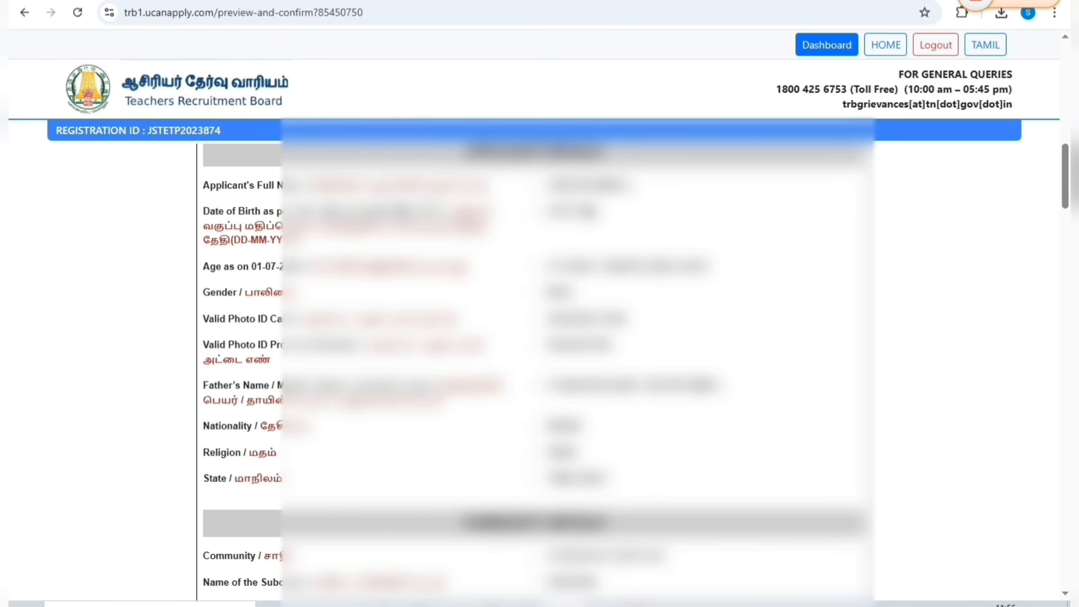
scroll(665, 279, "down", 1)
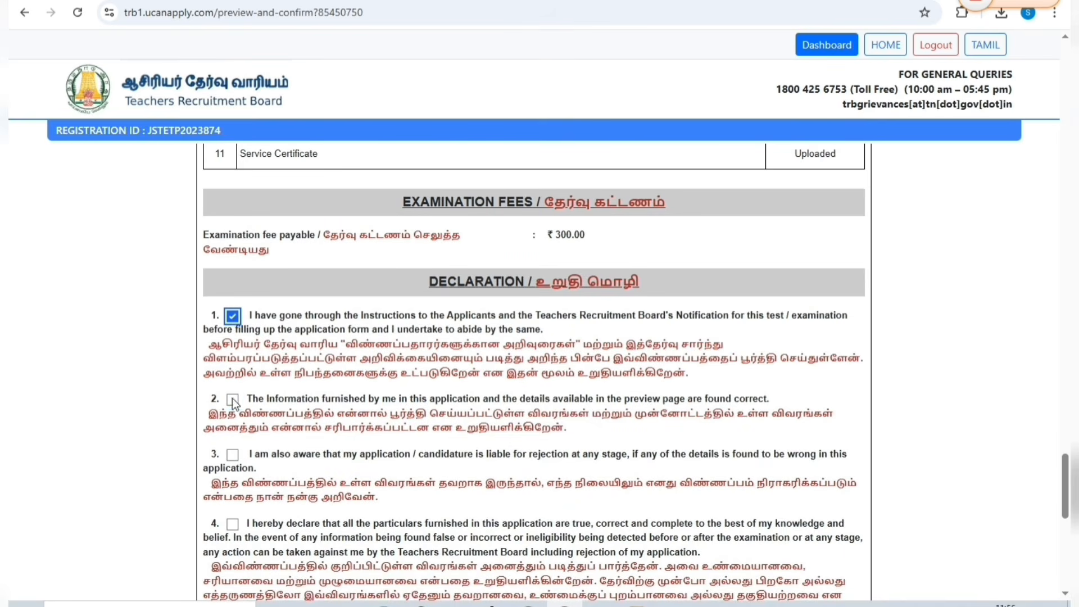
Accept declarations 2 to 5, confirm them, accept both notes and submit for review.
left_click(232, 399)
left_click(232, 454)
left_click(232, 525)
scroll(233, 506, "down", 4)
left_click(232, 429)
scroll(255, 490, "down", 3)
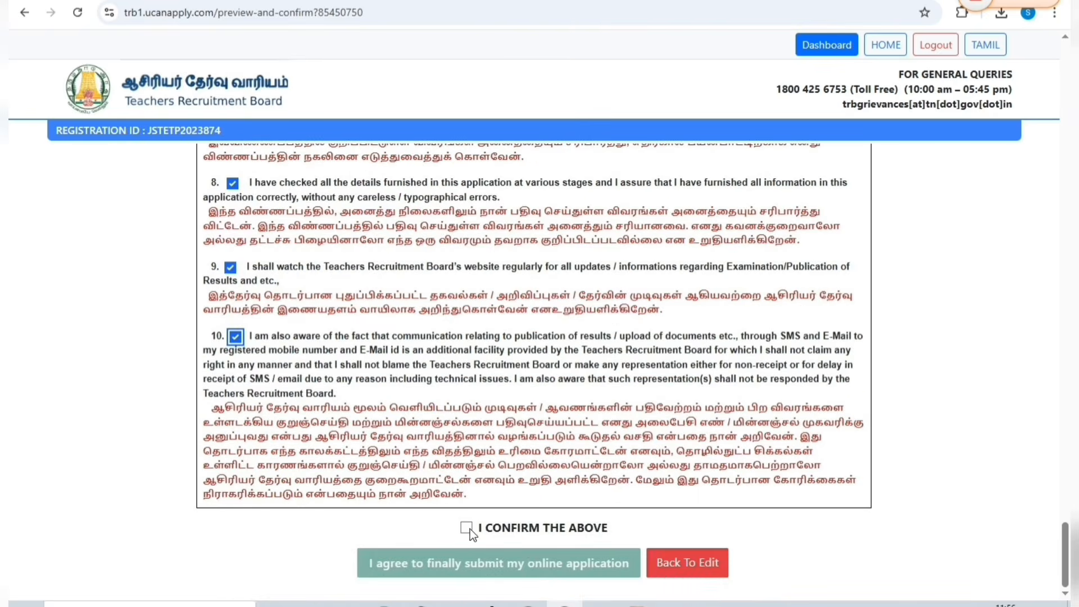
left_click(468, 529)
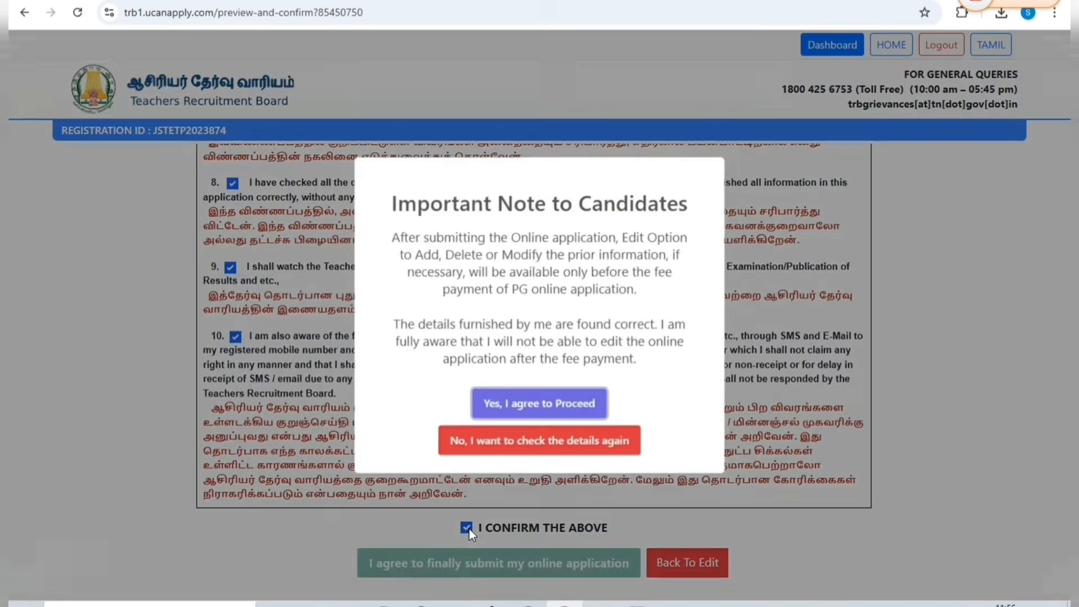
left_click(513, 409)
left_click(528, 397)
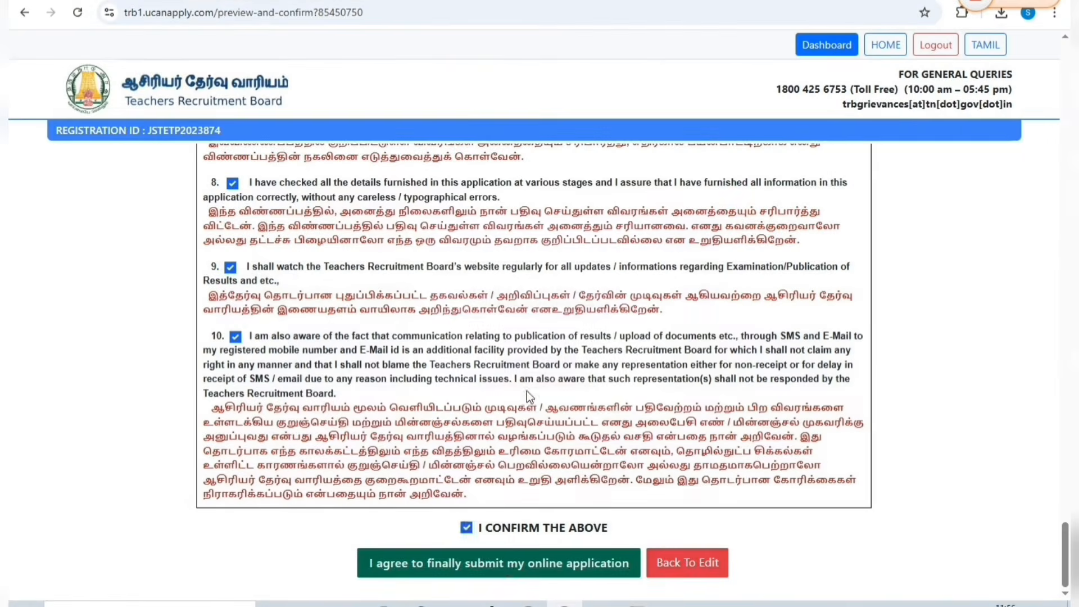
left_click(508, 569)
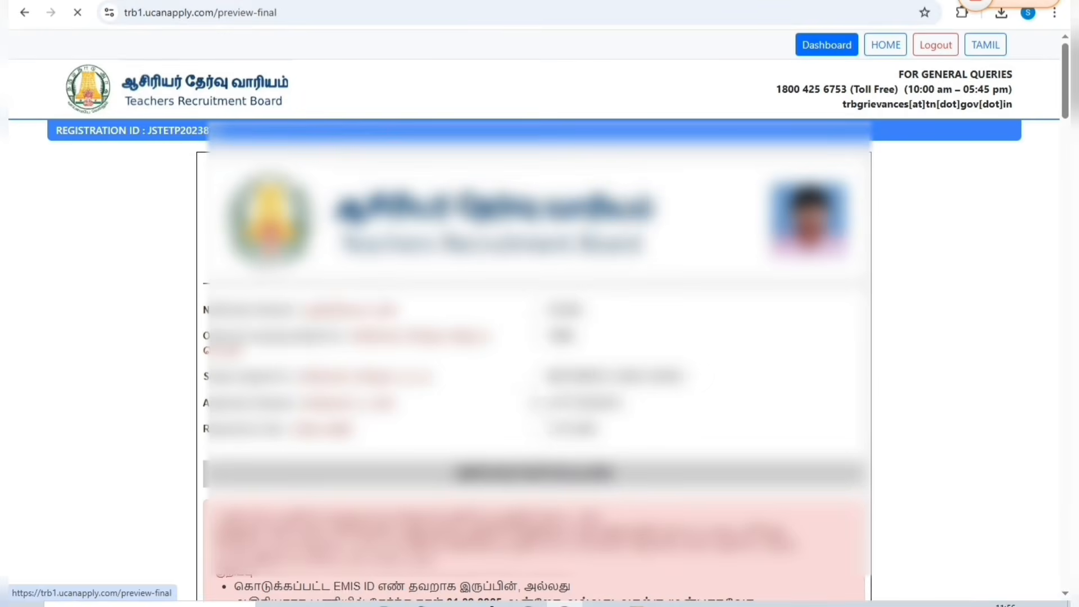
Accept the final verification declaration and both warnings, then finally submit the application.
scroll(537, 372, "down", 20)
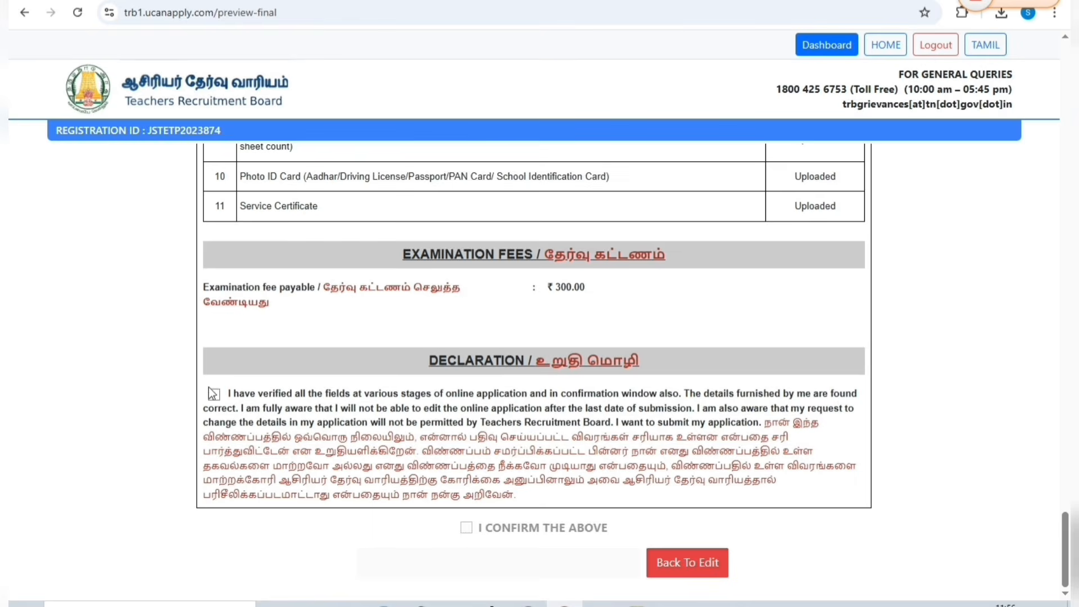
left_click(213, 394)
left_click(466, 529)
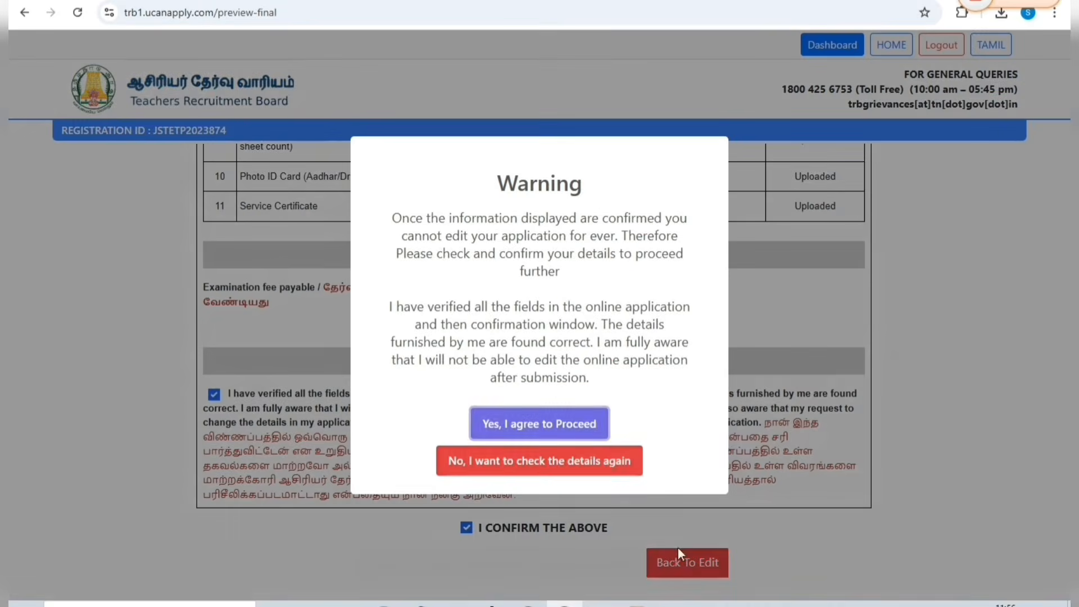
left_click(578, 425)
left_click(572, 398)
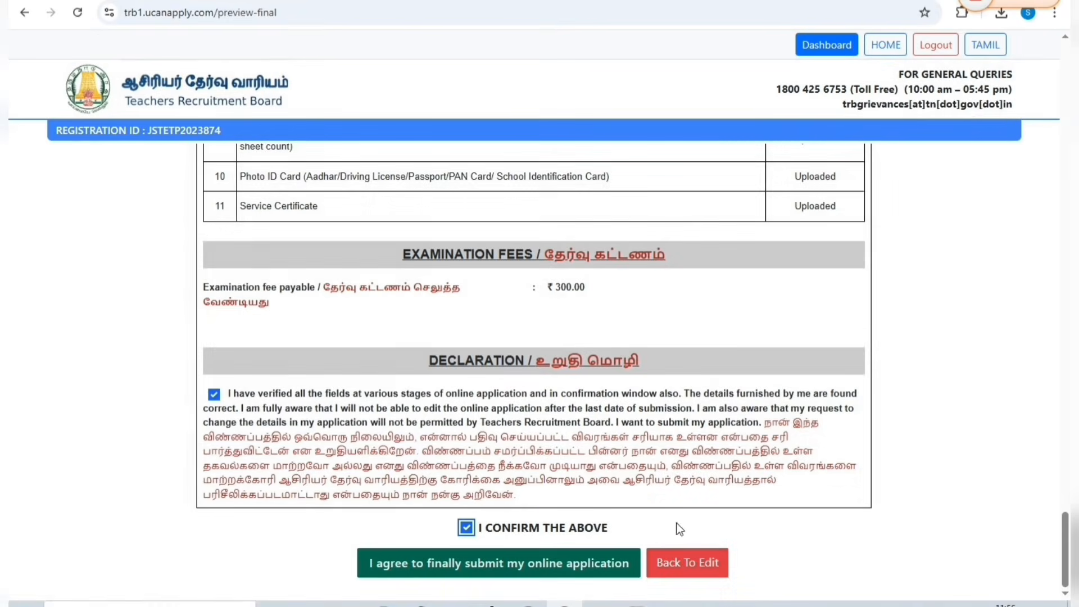
left_click(502, 565)
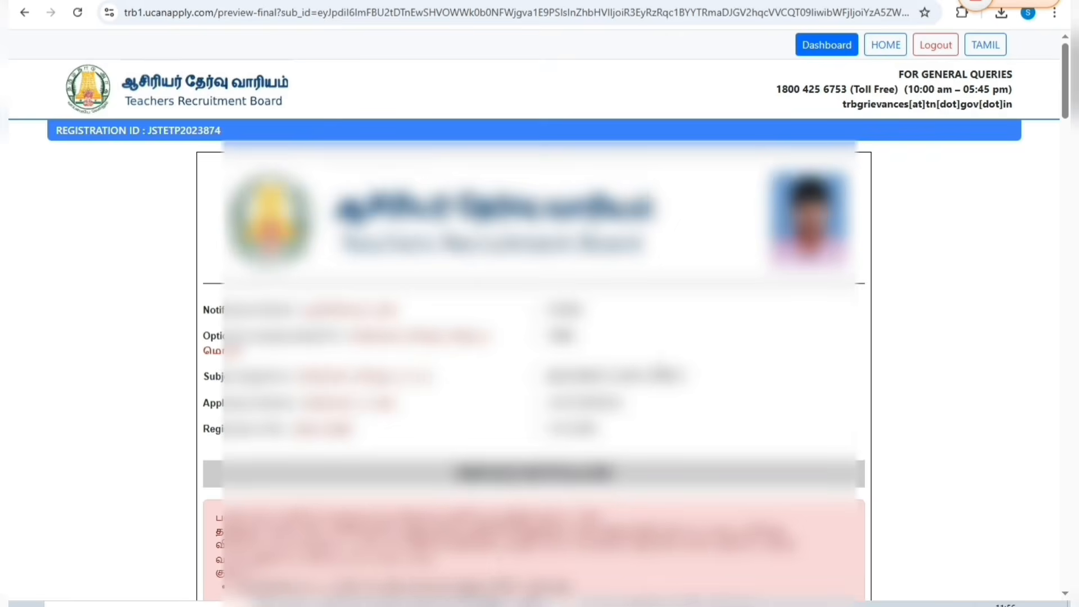
scroll(660, 367, "down", 15)
Pay the fee via PAYMENTGATEWAY, ONLINE payment type, using NEFT net banking on other banks.
left_click(560, 562)
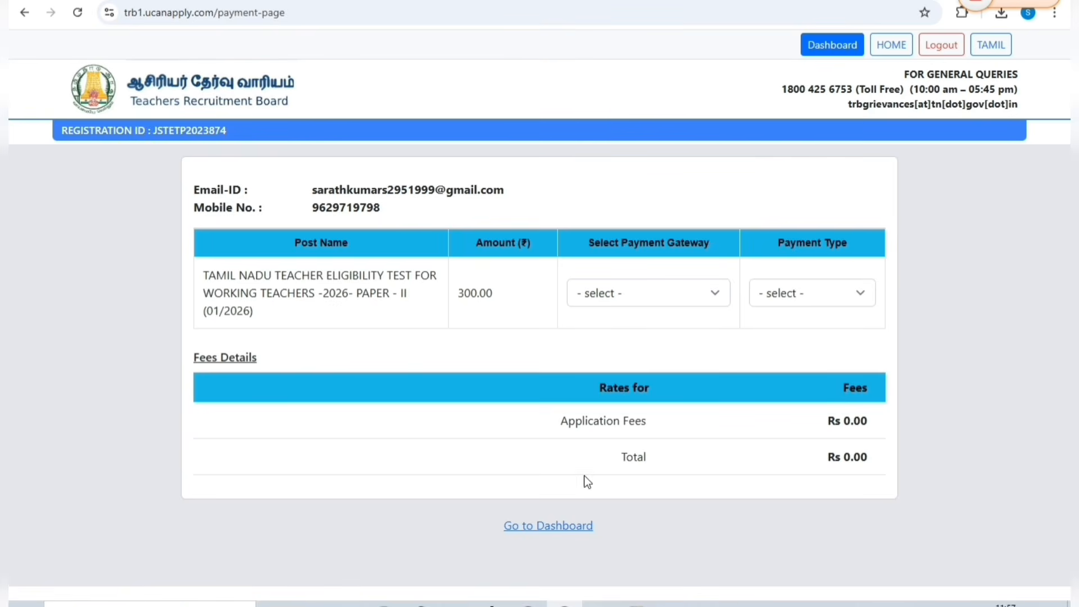
left_click(599, 296)
left_click(605, 336)
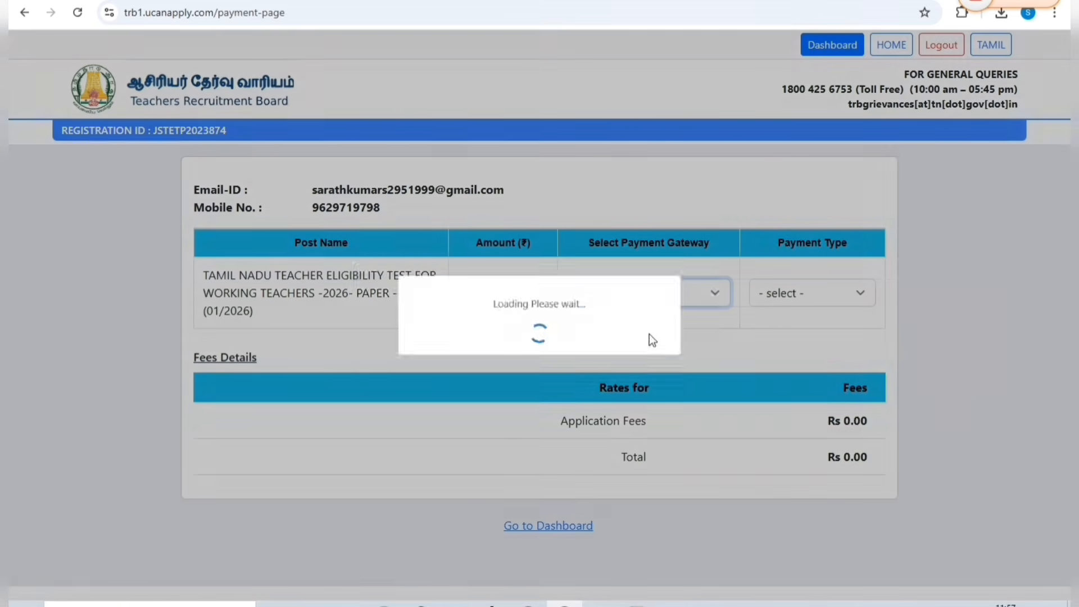
left_click(798, 301)
left_click(793, 338)
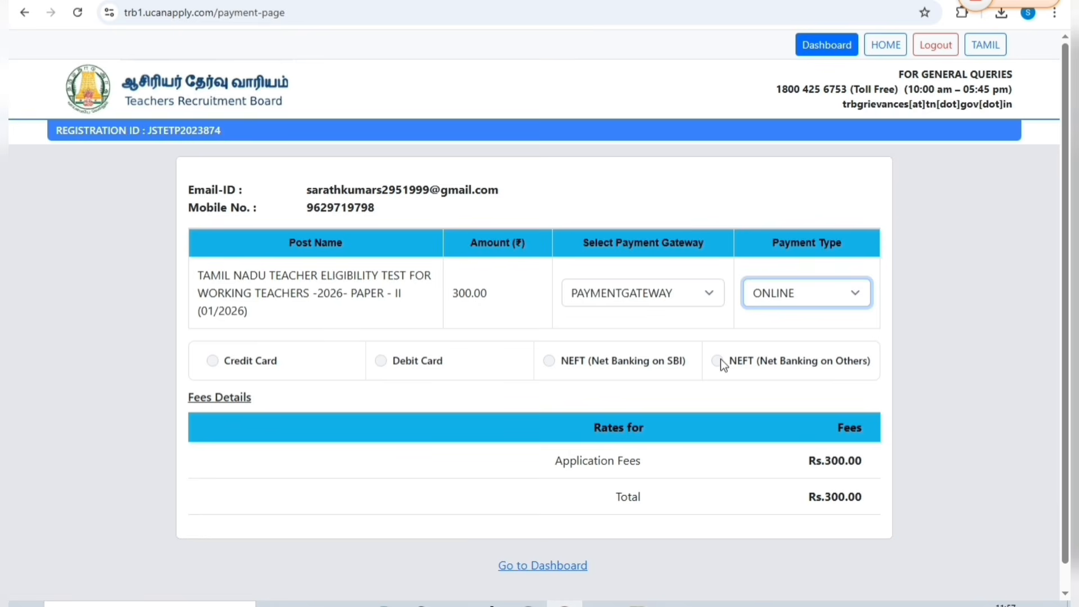
left_click(721, 359)
scroll(643, 438, "down", 2)
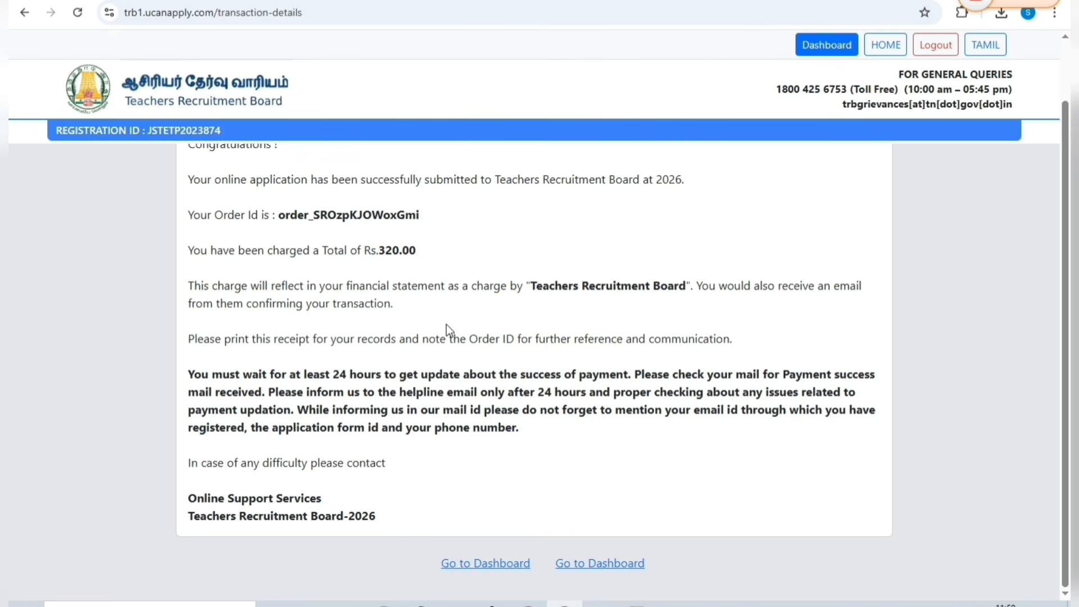
Return to the dashboard, view the completed application and print it.
left_click(507, 565)
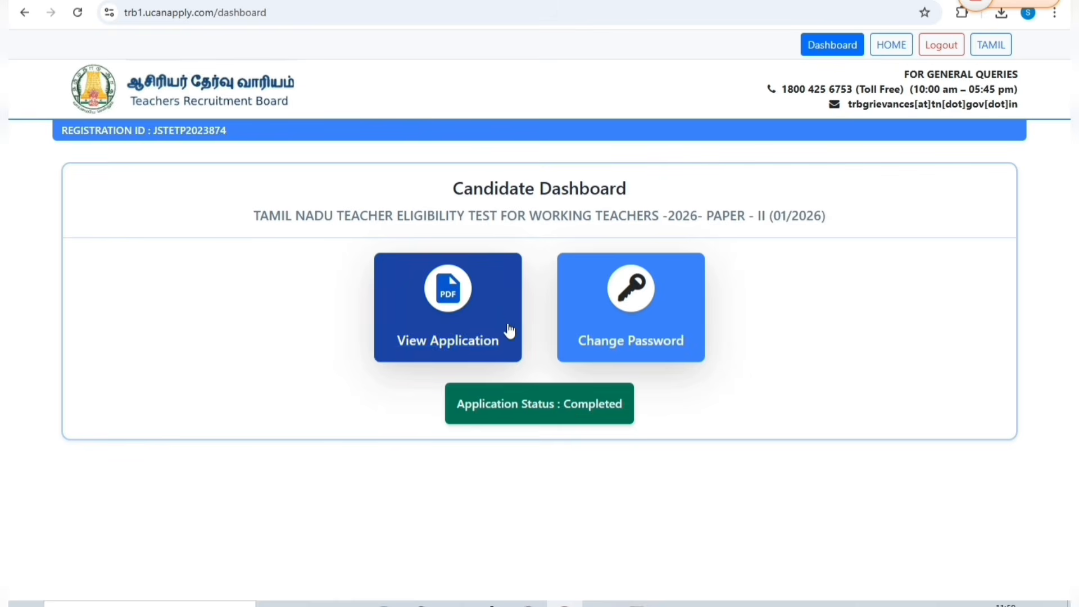
left_click(491, 305)
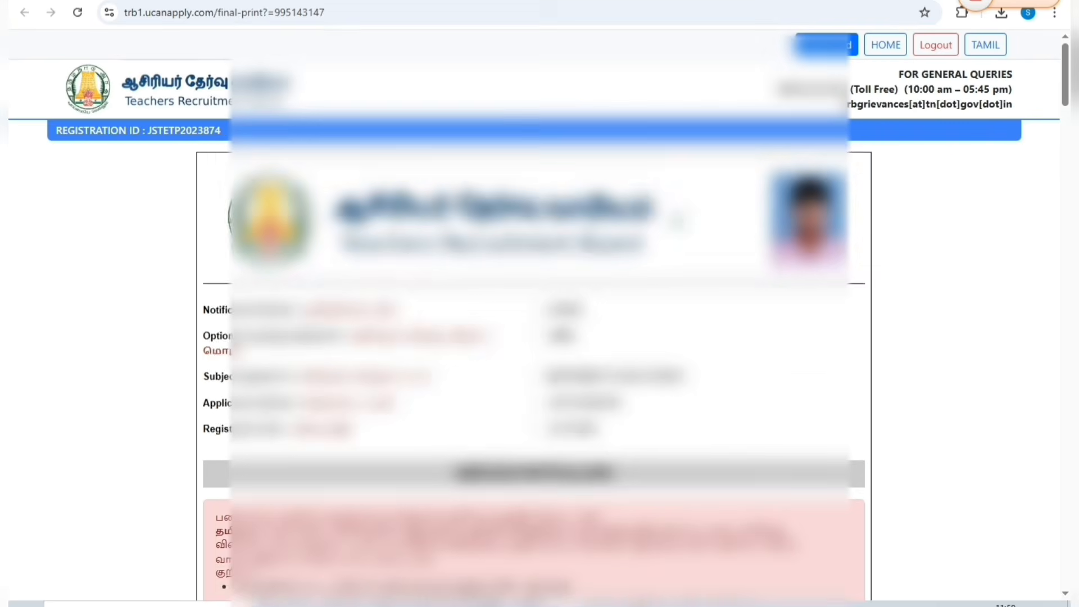
scroll(534, 371, "down", 20)
scroll(534, 371, "down", 20)
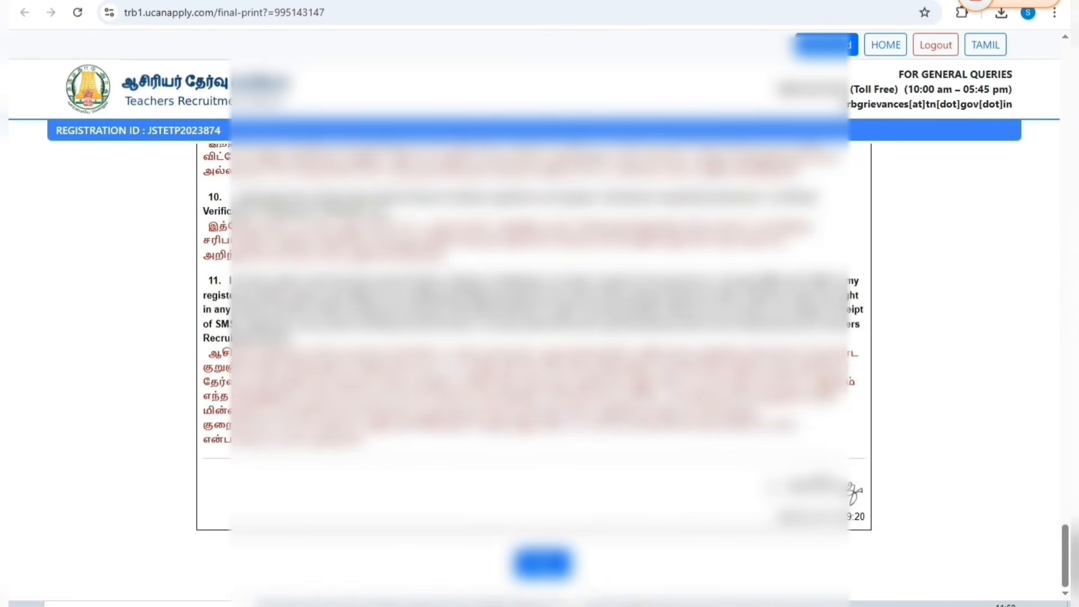
left_click(557, 567)
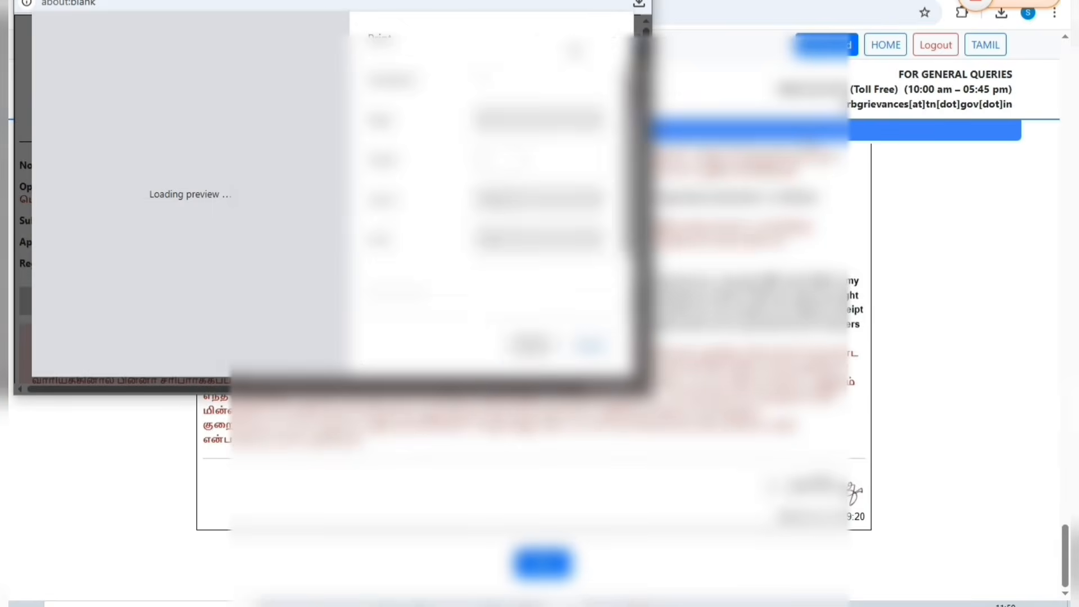